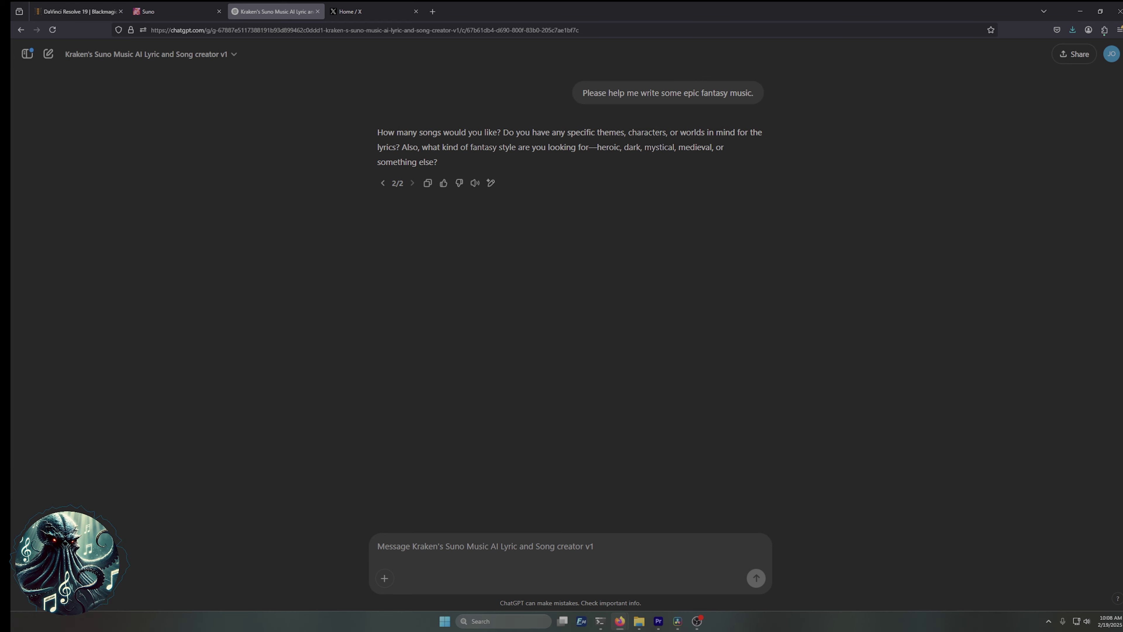
Switch to Suno and reuse the prompt of the 4:22 "Siren's Lure" song in the creation form.
click(176, 12)
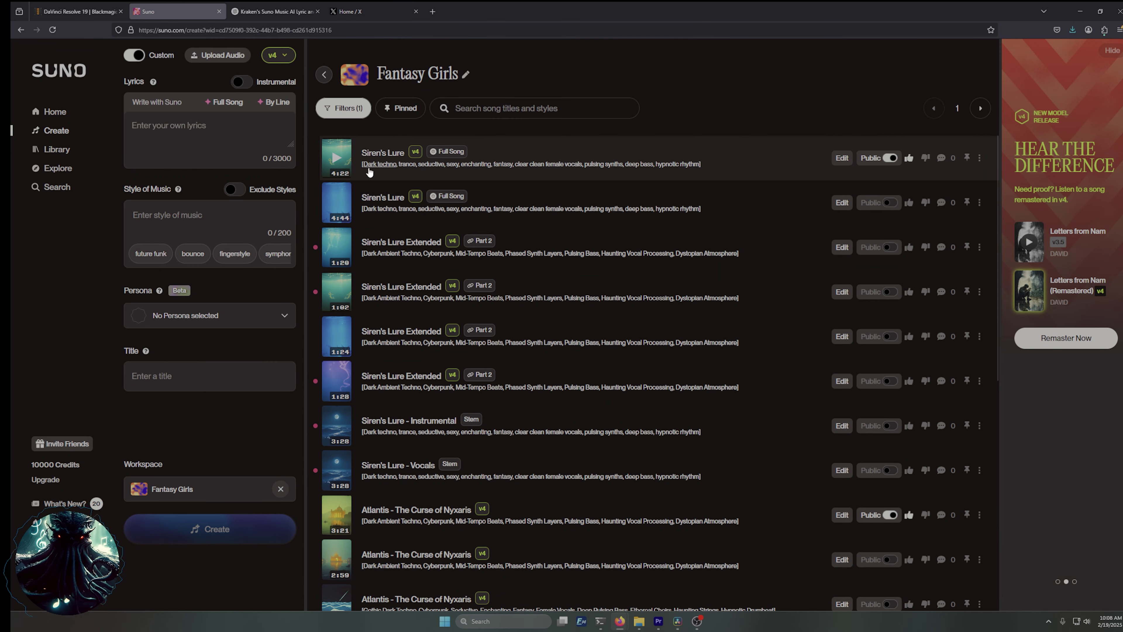
click(979, 158)
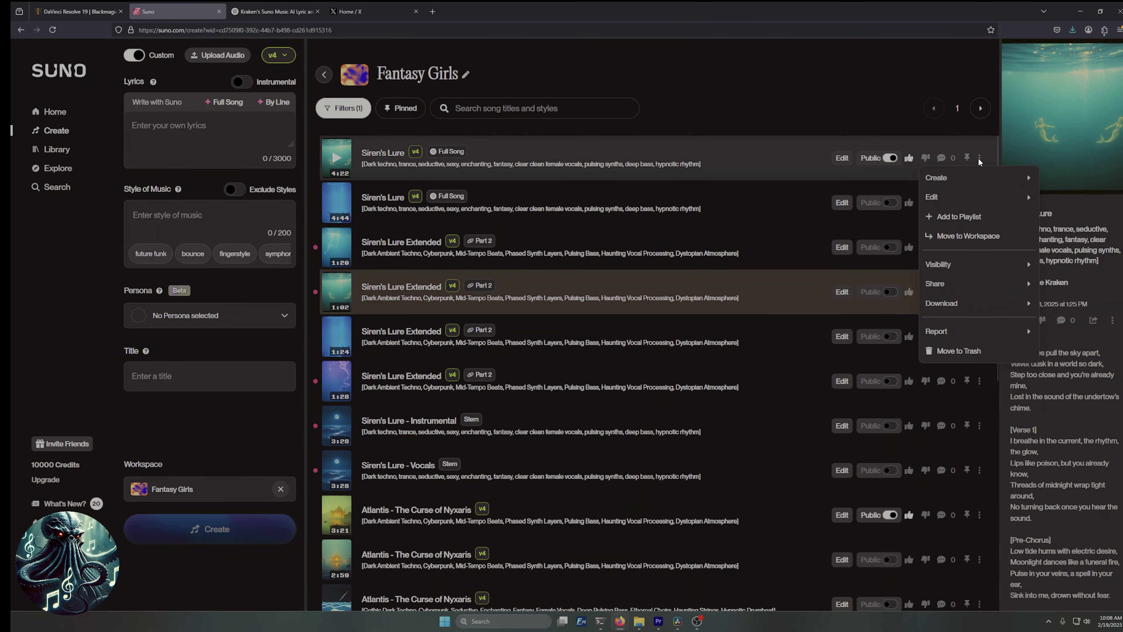
mouse_move(939, 181)
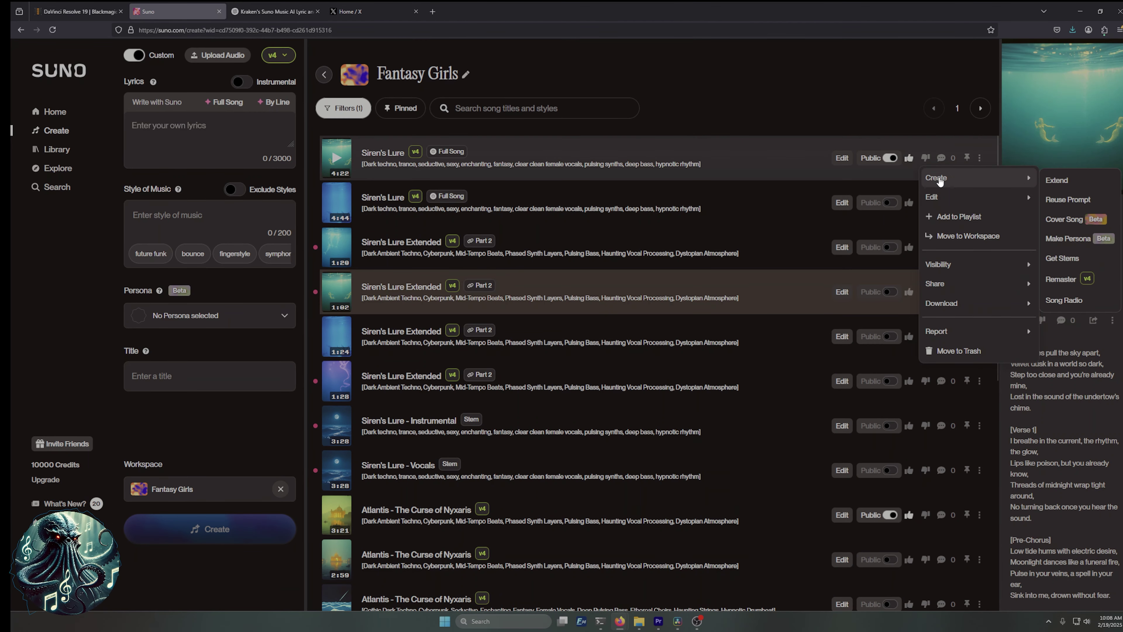
click(1066, 200)
Copy the entire Style of Music text of the reused song and return to the ChatGPT lyric creator chat.
scroll(258, 362, down, 10)
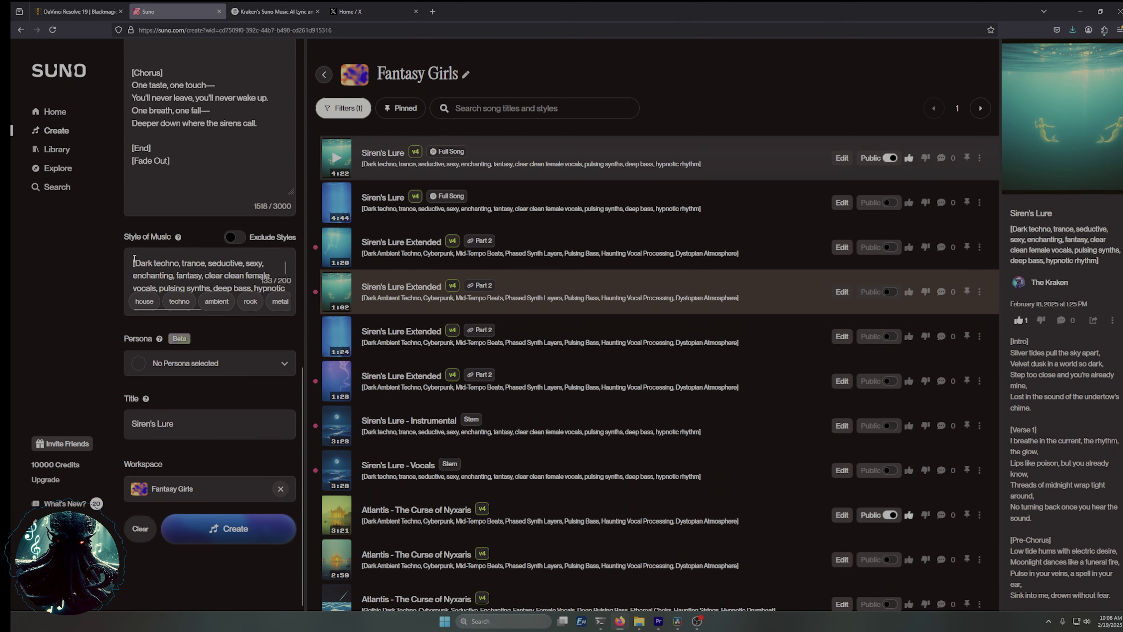
click(134, 264)
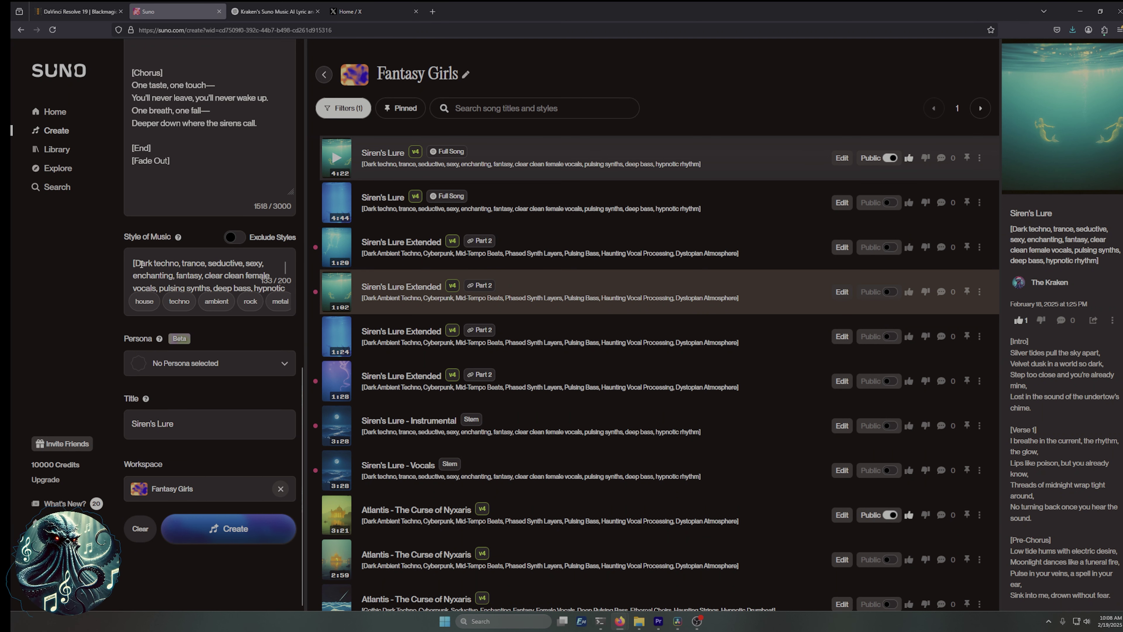
key(ctrl+a)
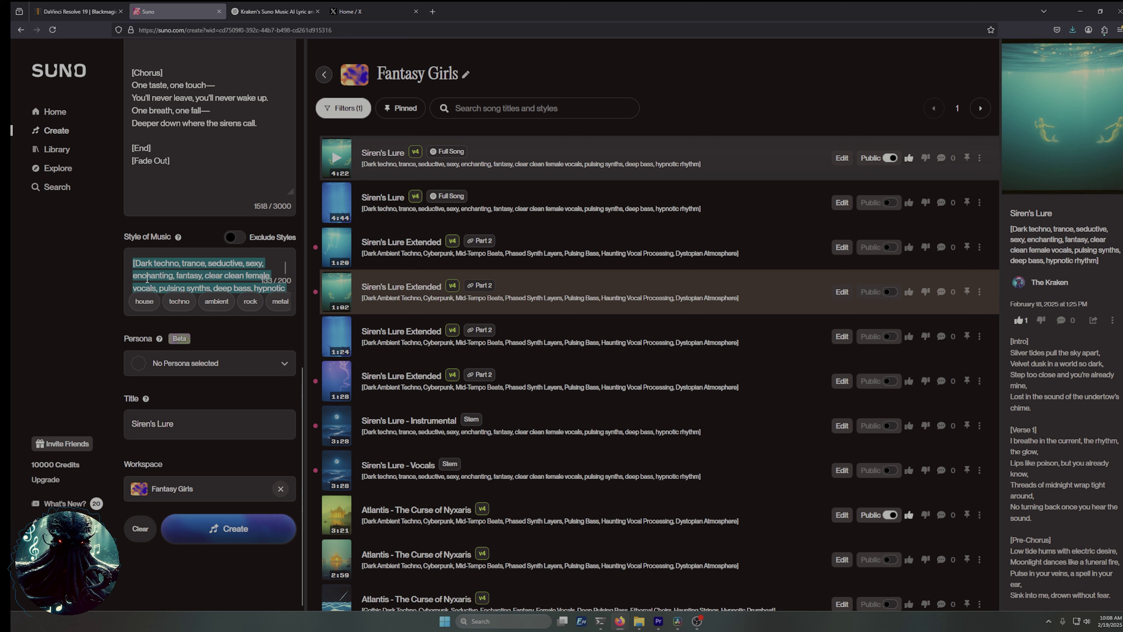
click(274, 11)
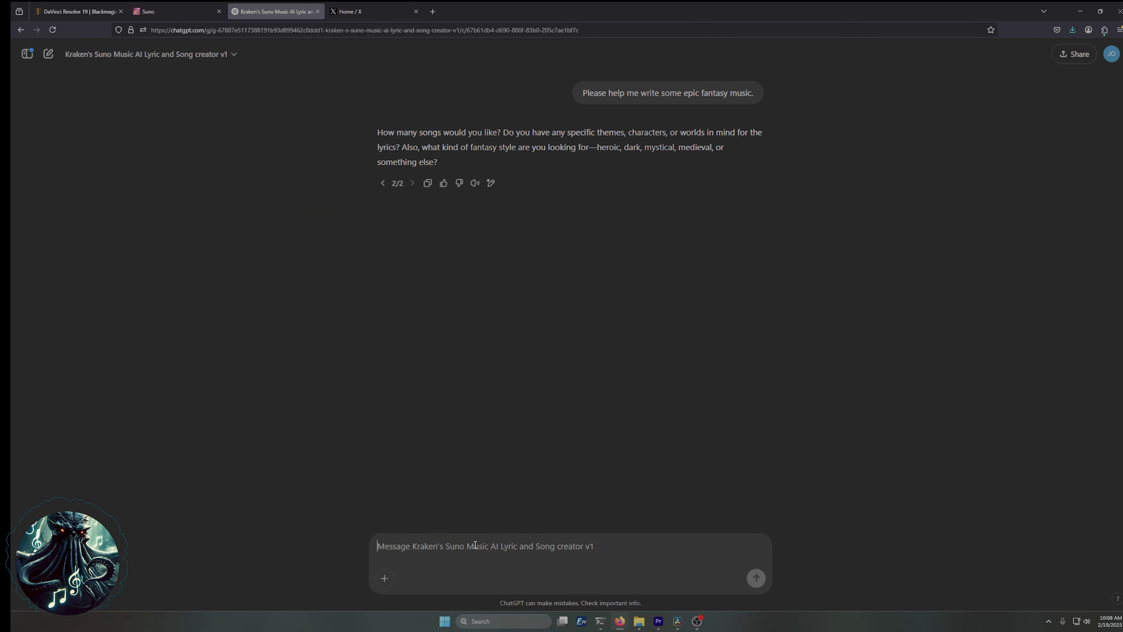
Draft the message "I need some generic fantasy songs non-thematic with vocals and I find that I gravitate towards the styles of".
text(I need some )
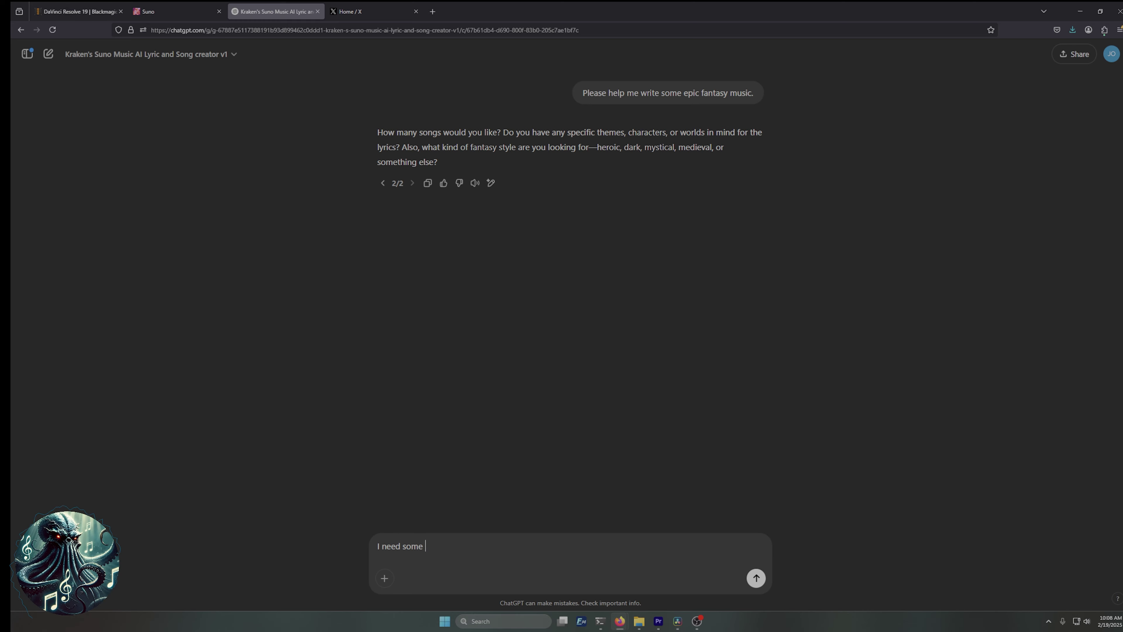
text(generic fantasy songs)
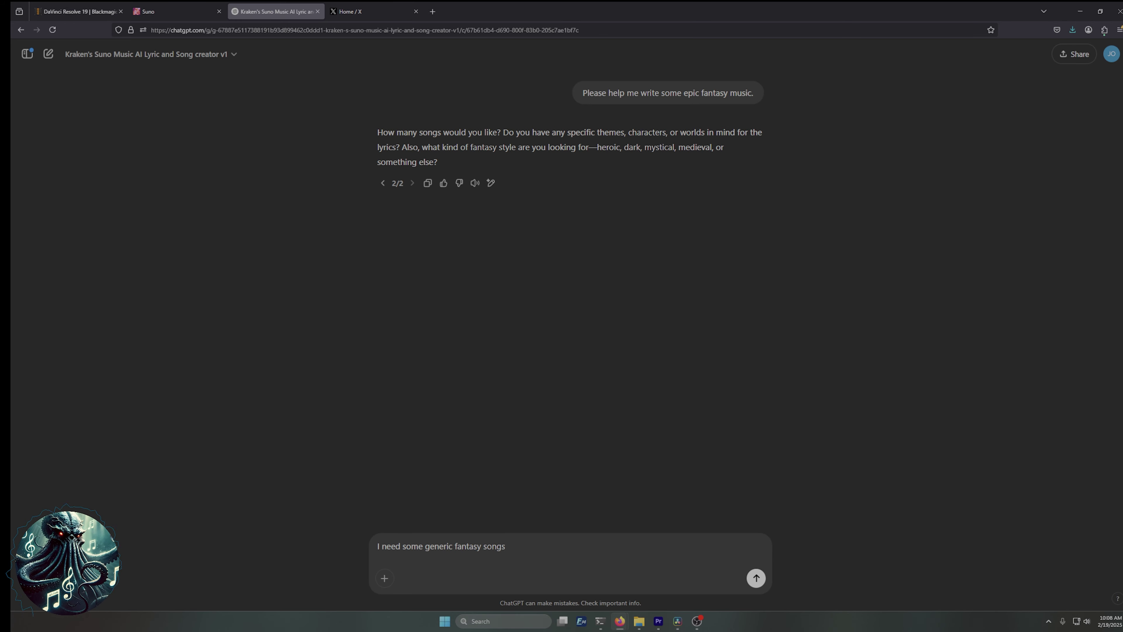
text( non-them)
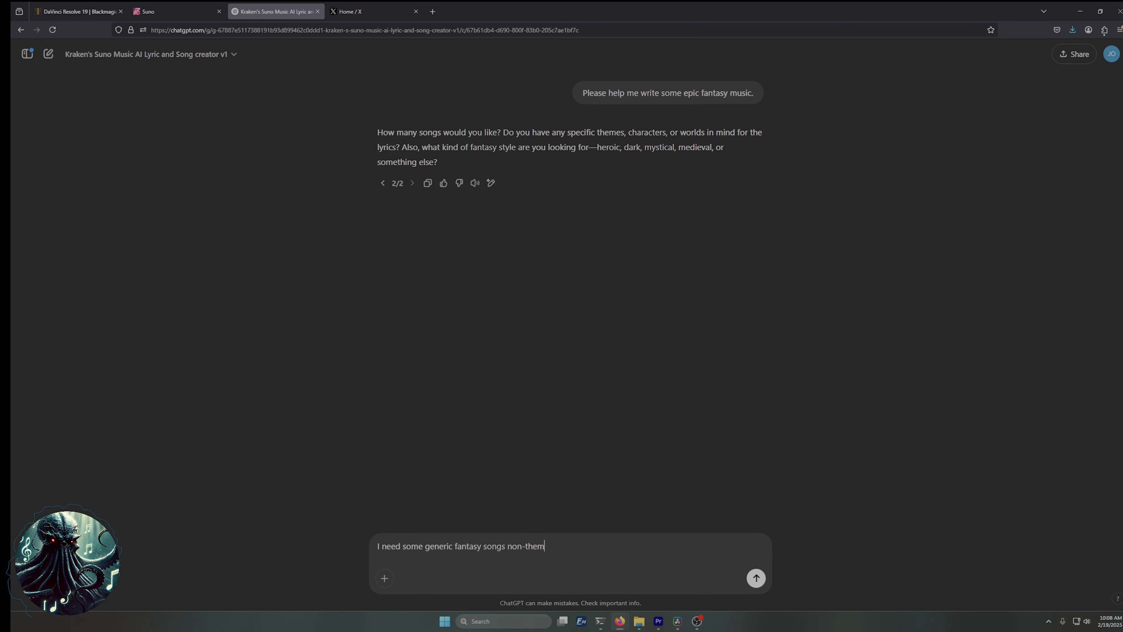
text(atic)
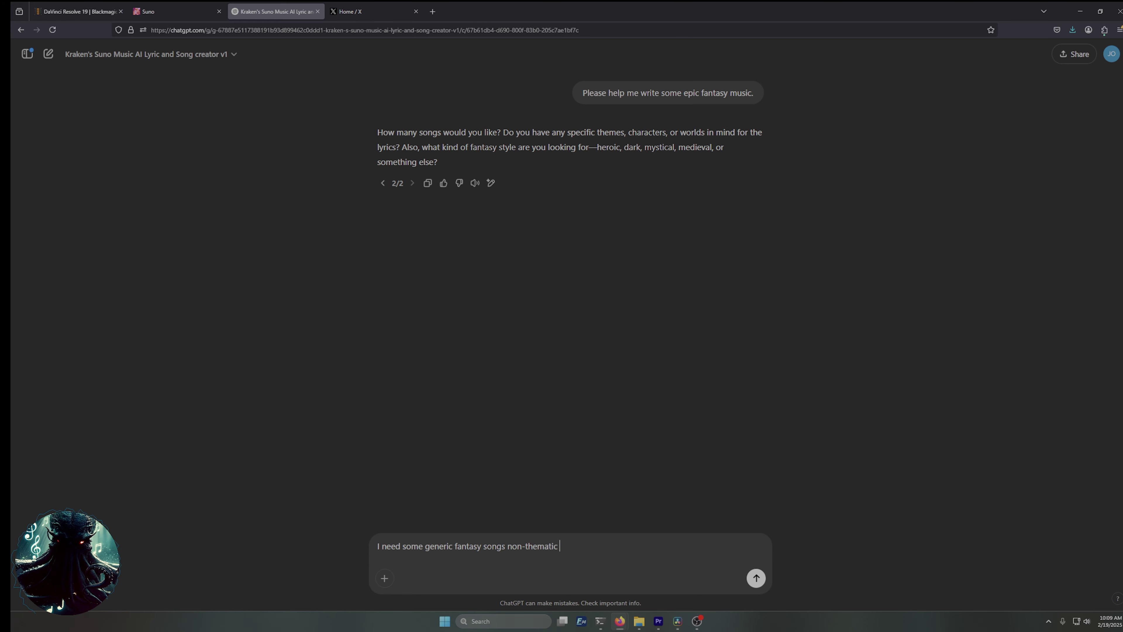
text(w)
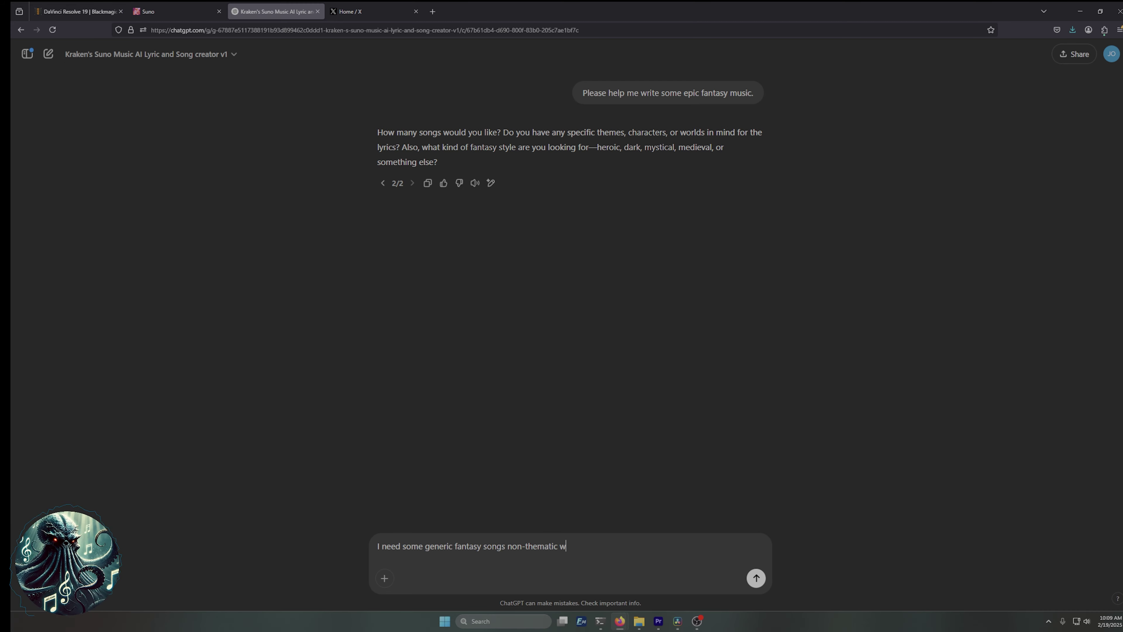
text(ith vocals and I find that)
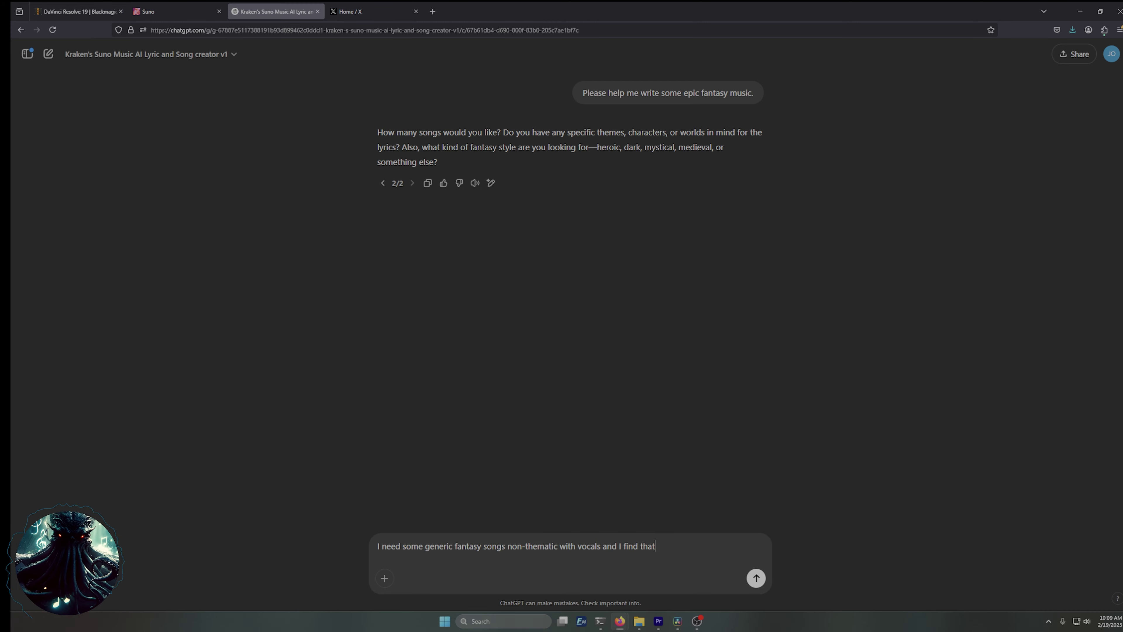
text( I gravitate towards the styels)
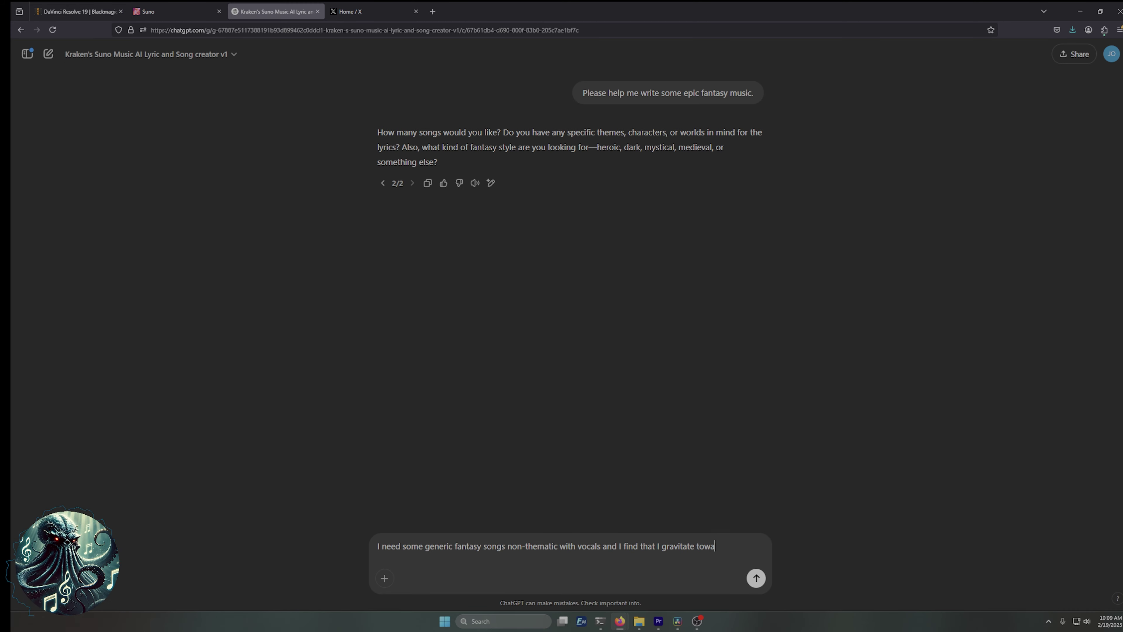
key(BackSpace)
key(BackSpace)
key(BackSpace)
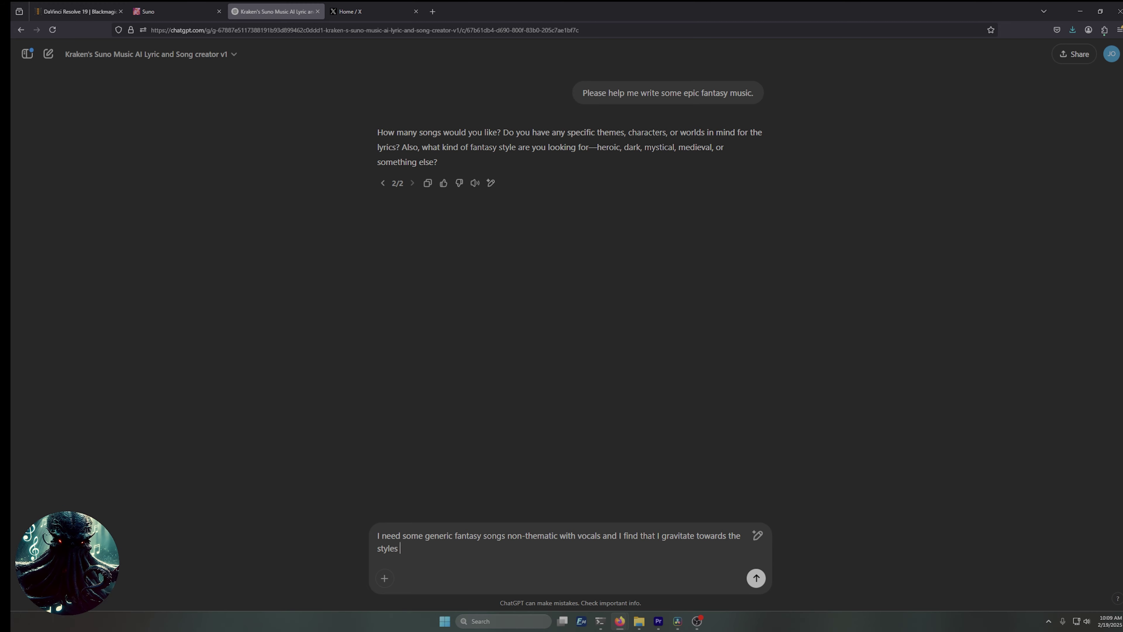
text(les of)
Paste the copied style description after the drafted text, add "so try to lean in to that." and send the message.
text([Dark techno, trance, seductive, sexy, enchanting, fantasy, clear clean female vocals, pulsing synths, deep bass, hypnotic rhythm])
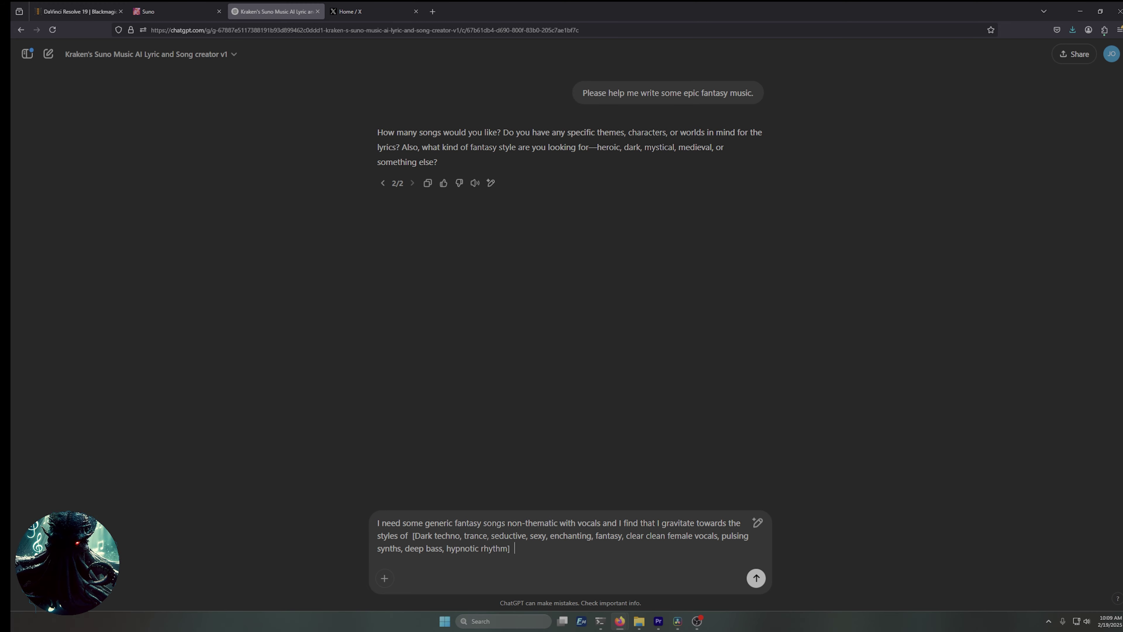
text(so try to )
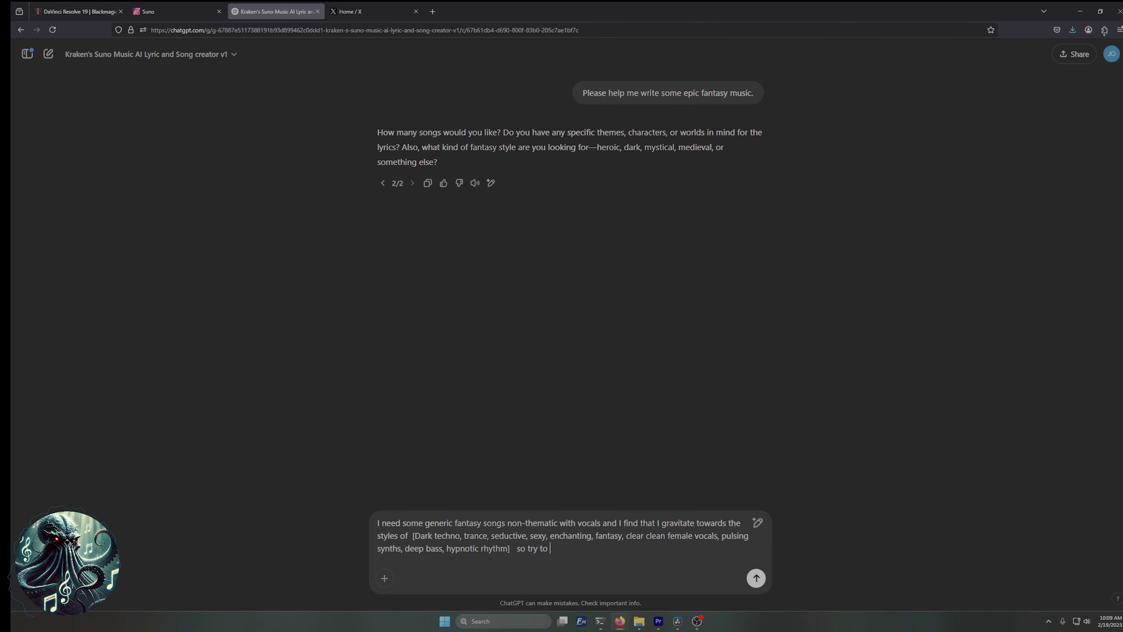
text(lean in to that)
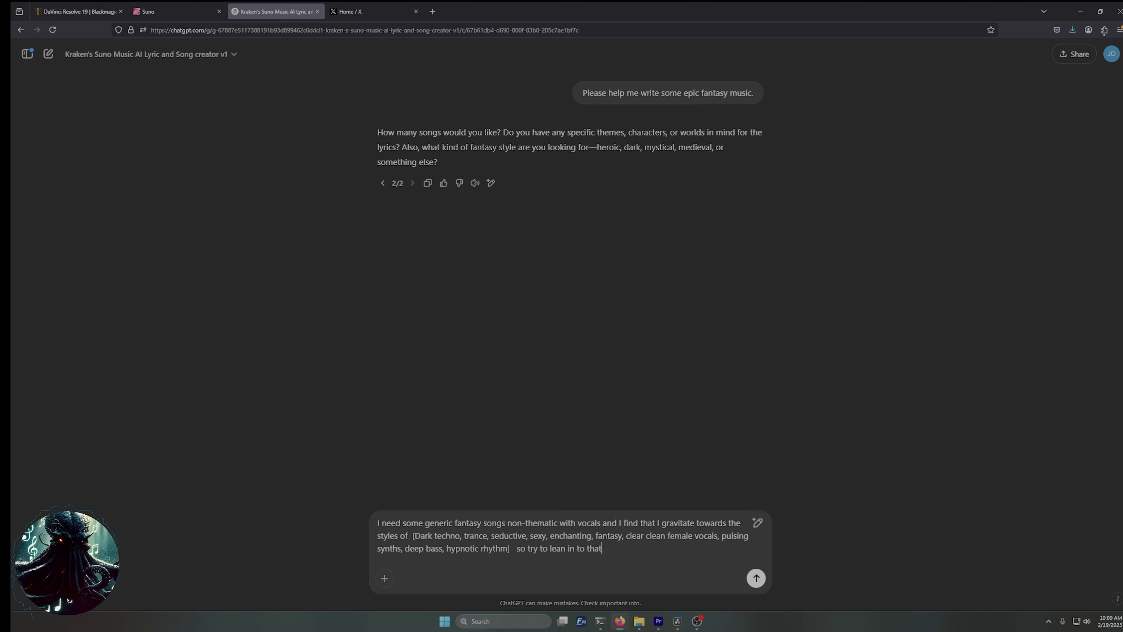
text(.)
key(Return)
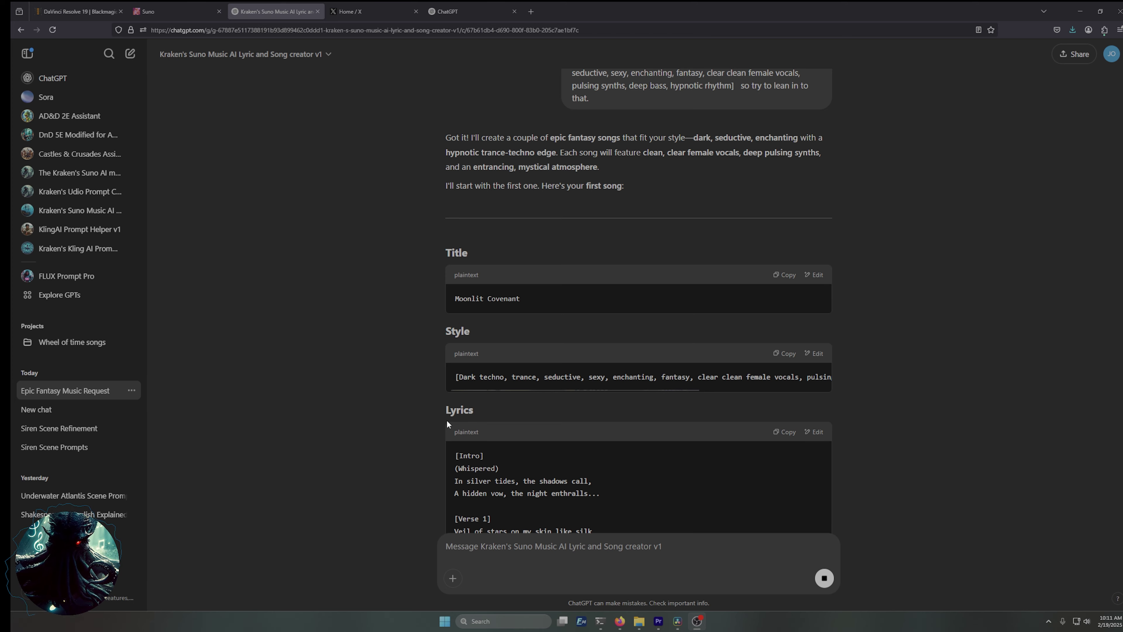
Review the title, style and full lyrics of the first song in the chat reply.
scroll(383, 416, down, 10)
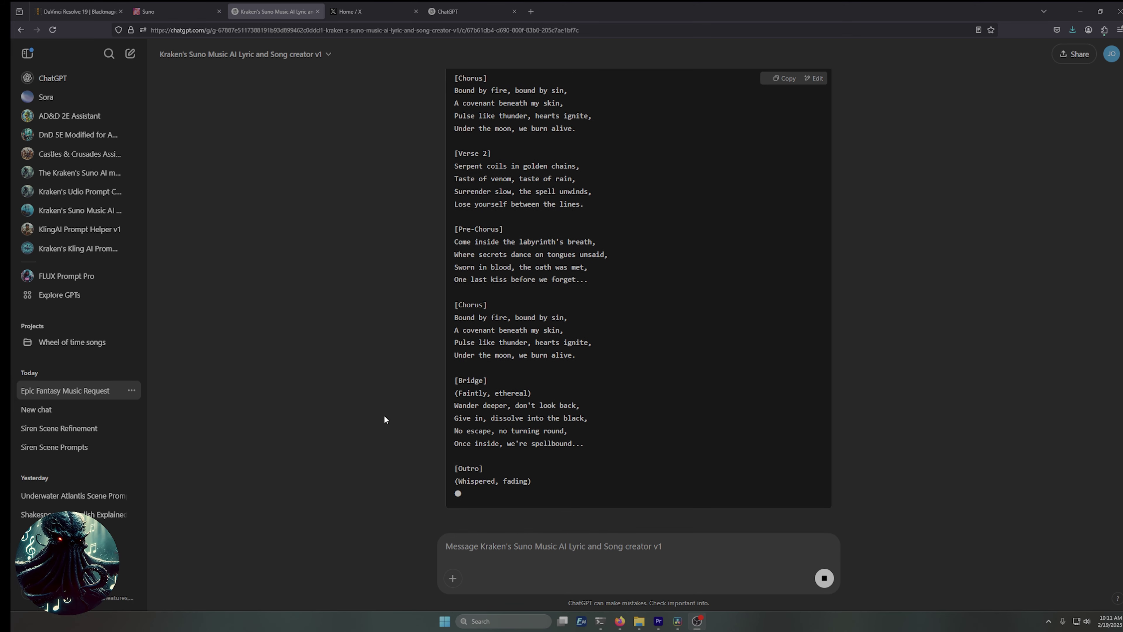
scroll(384, 414, up, 5)
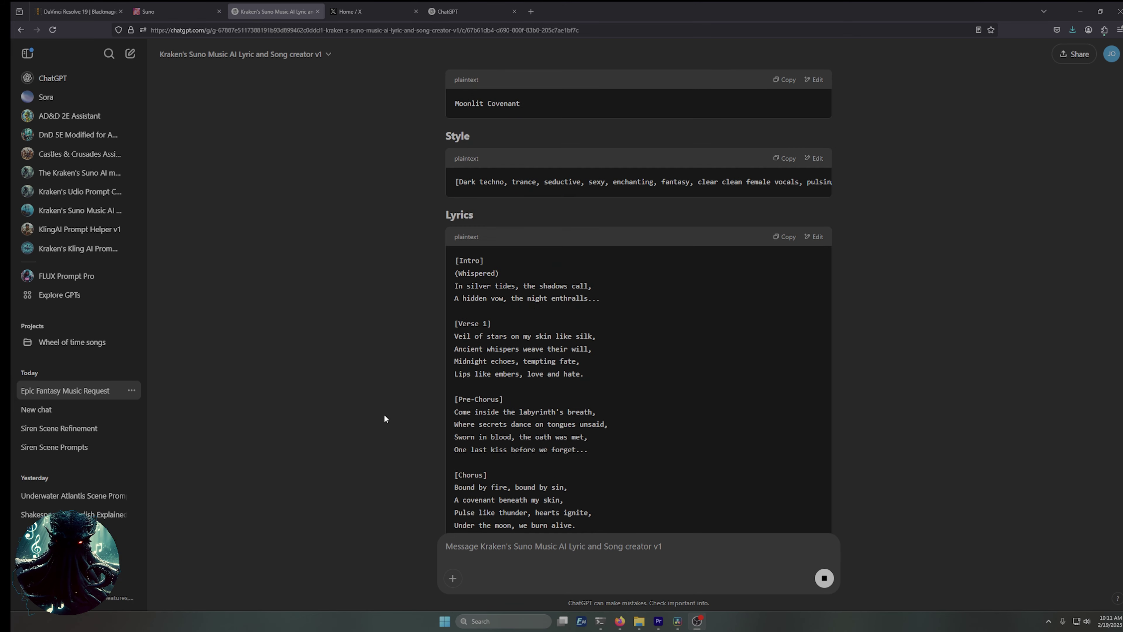
scroll(385, 416, up, 3)
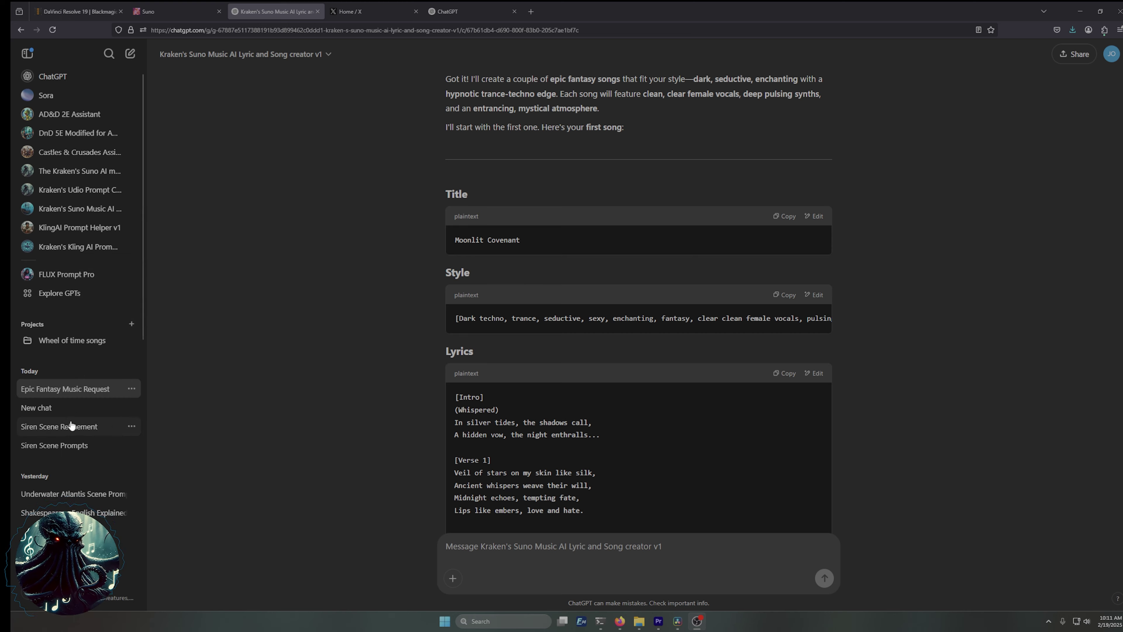
scroll(75, 420, down, 5)
scroll(75, 421, up, 5)
scroll(376, 391, down, 1)
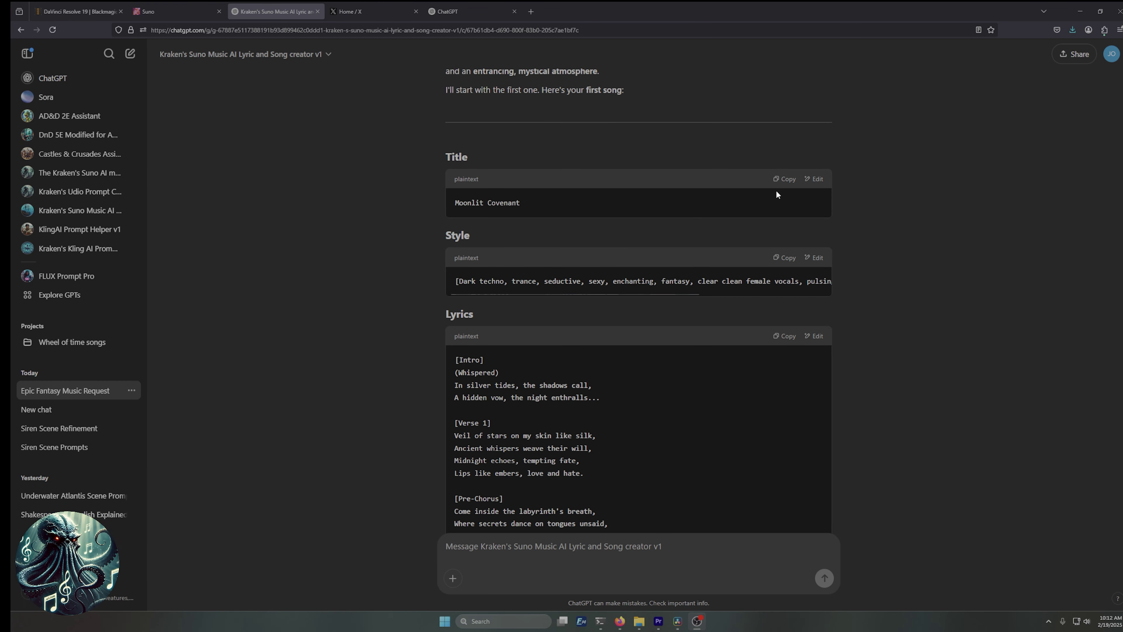
click(186, 12)
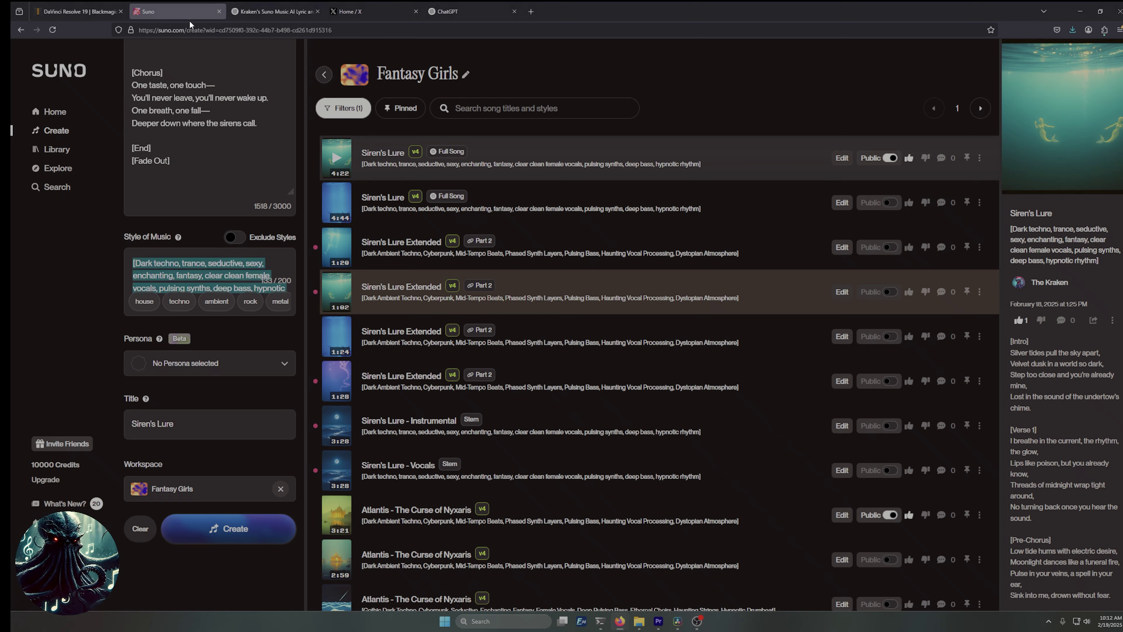
click(262, 18)
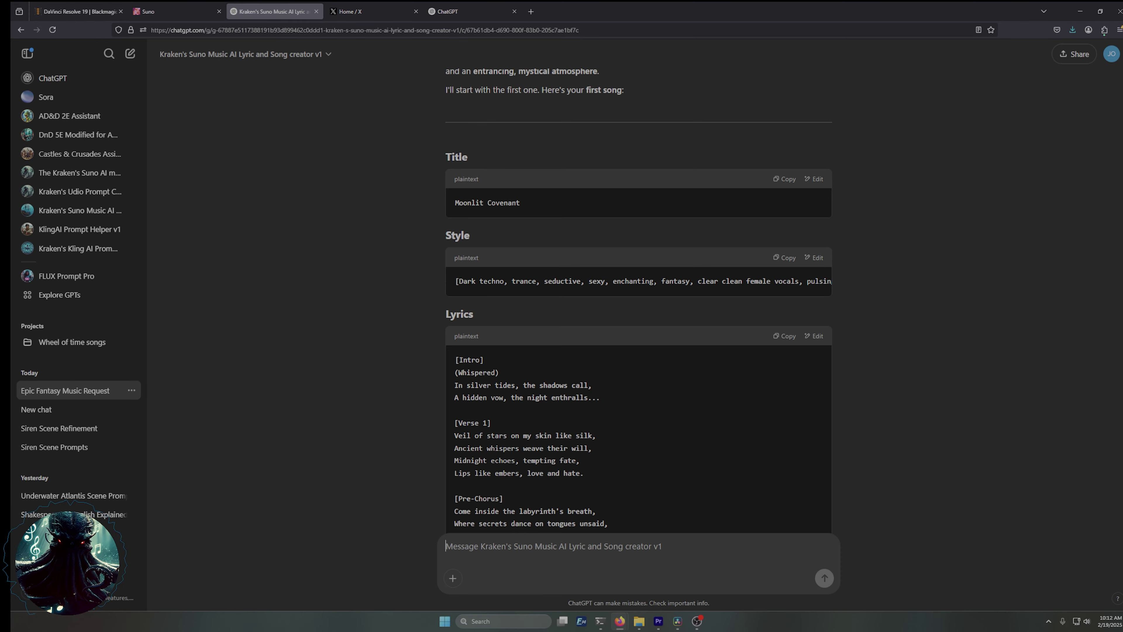
Close the browser tabs with the lyric creator chat and the X home feed, and switch to Suno.
key(ctrl+w)
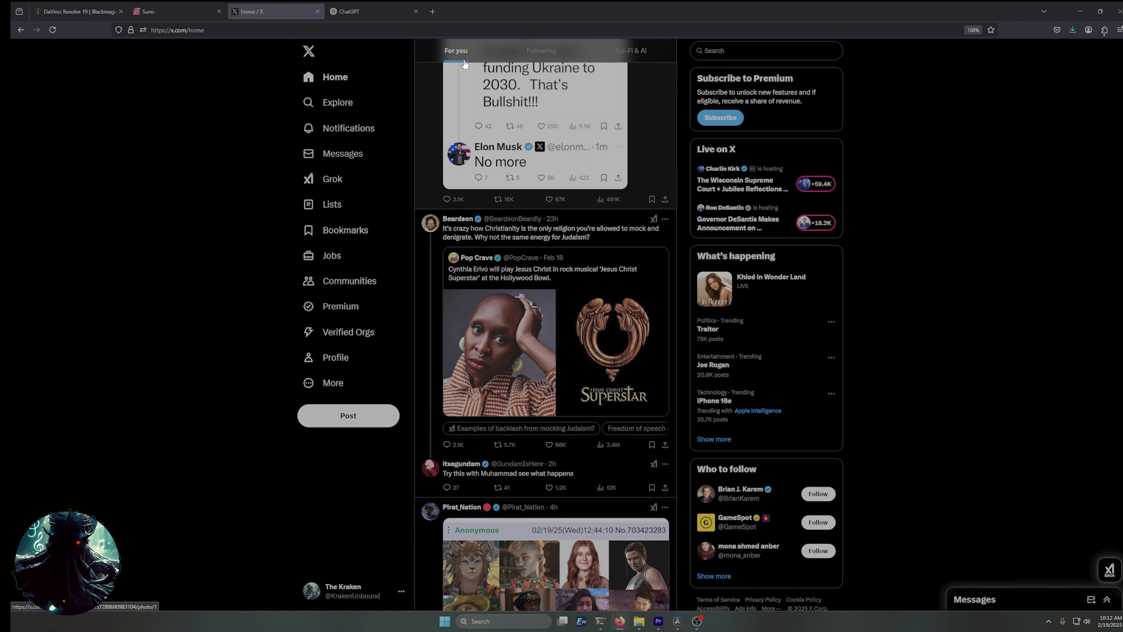
key(ctrl+w)
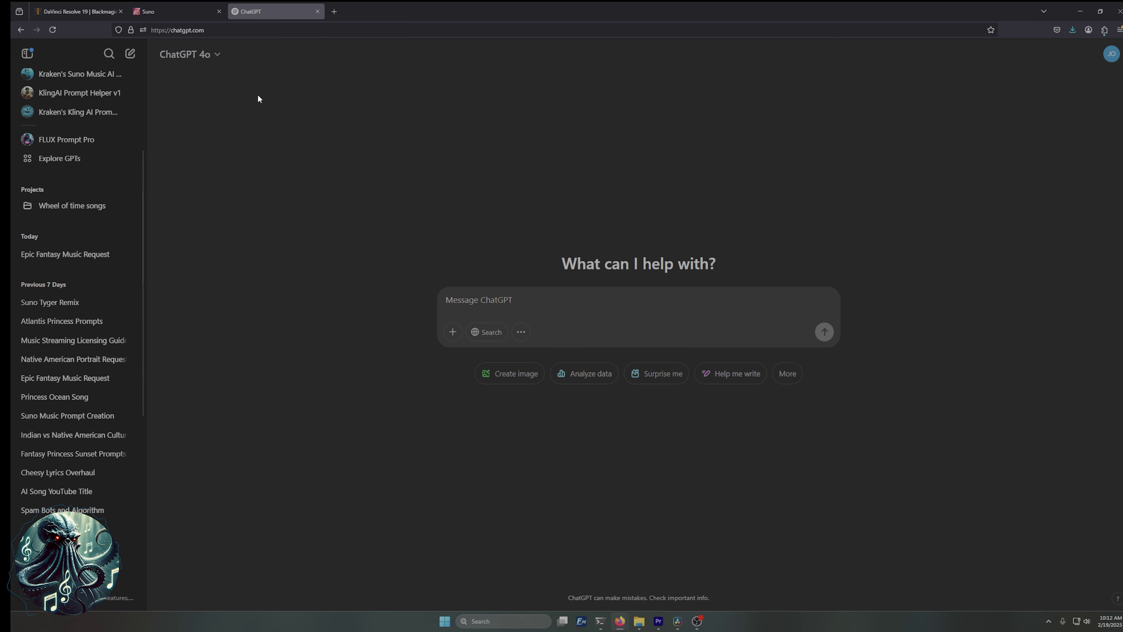
click(177, 11)
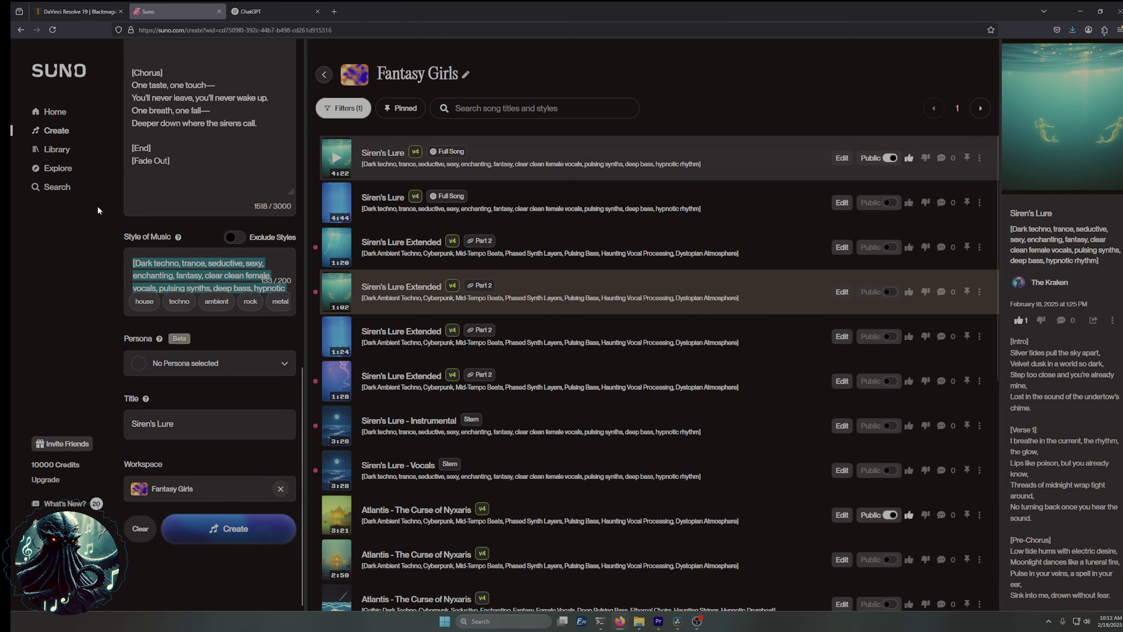
Replace the reused "Siren's Lure" lyrics in the creation form with the copied "Moonlit Covenant" lyrics.
scroll(115, 191, up, 6)
scroll(117, 221, down, 6)
scroll(132, 234, up, 8)
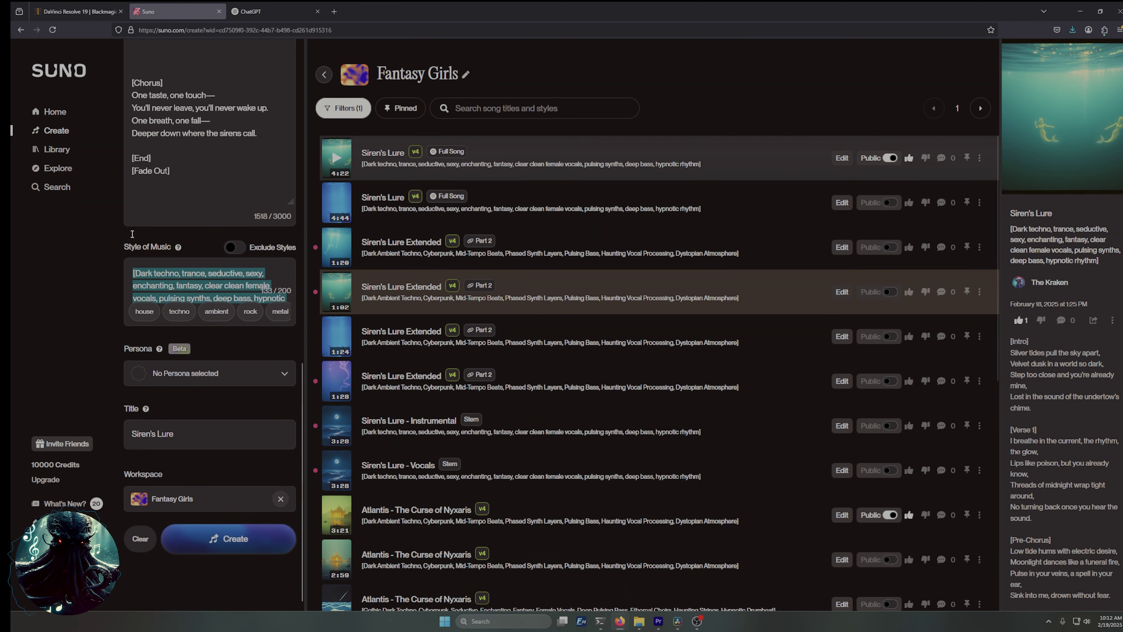
scroll(205, 153, up, 7)
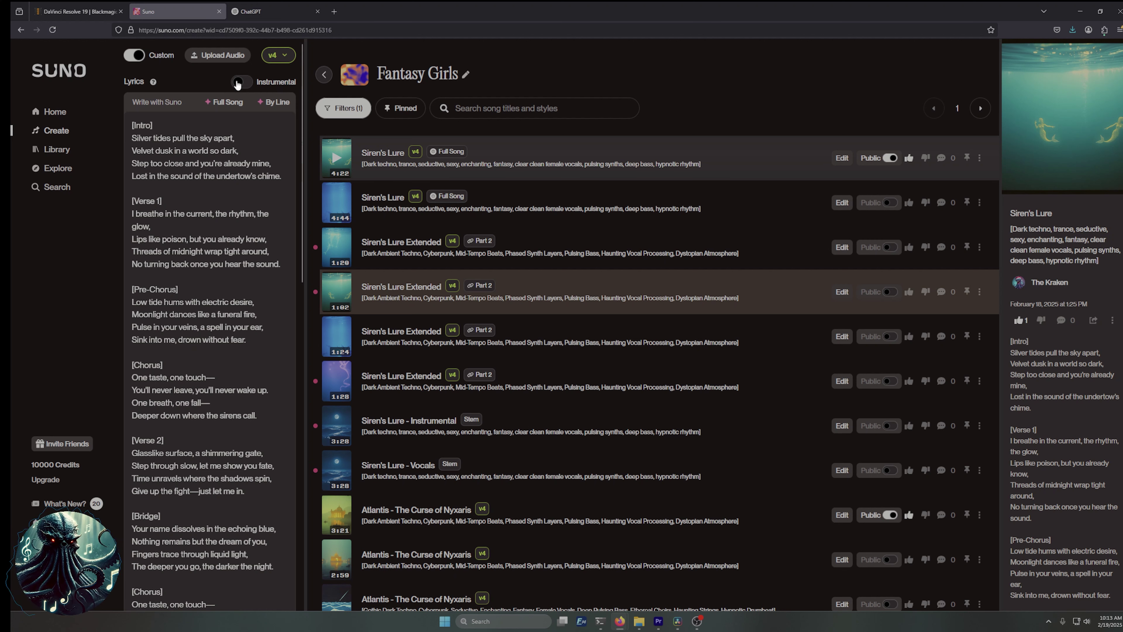
click(185, 128)
key(ctrl+a)
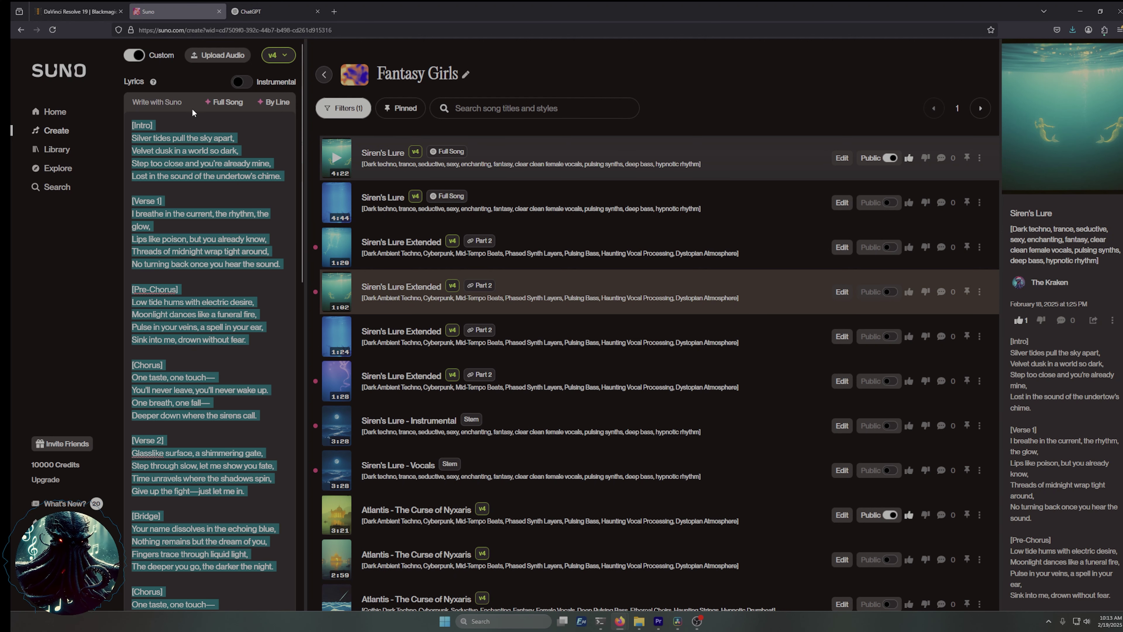
key(Delete)
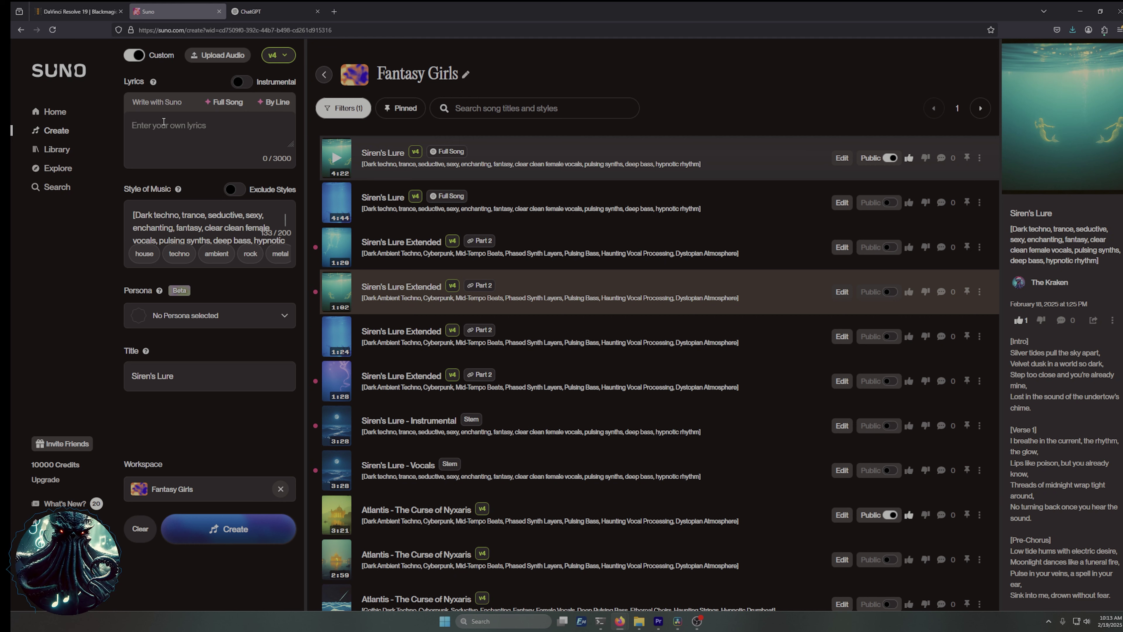
key(ctrl+v)
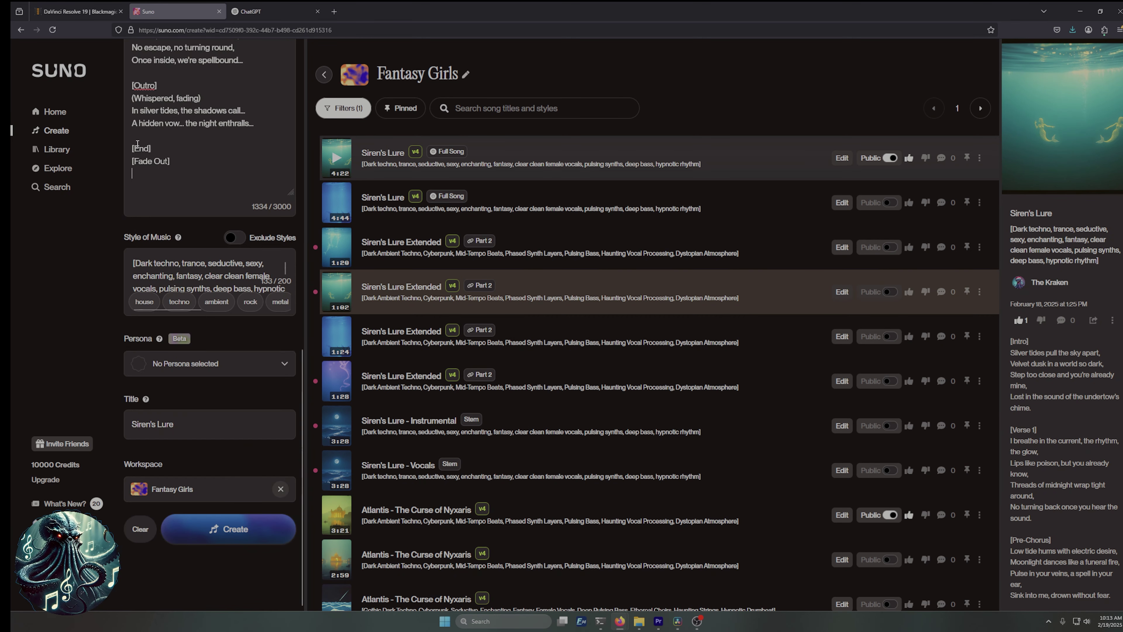
Remove the [End] tag line above [Fade Out] at the end of the new lyrics.
drag(165, 151, 132, 151)
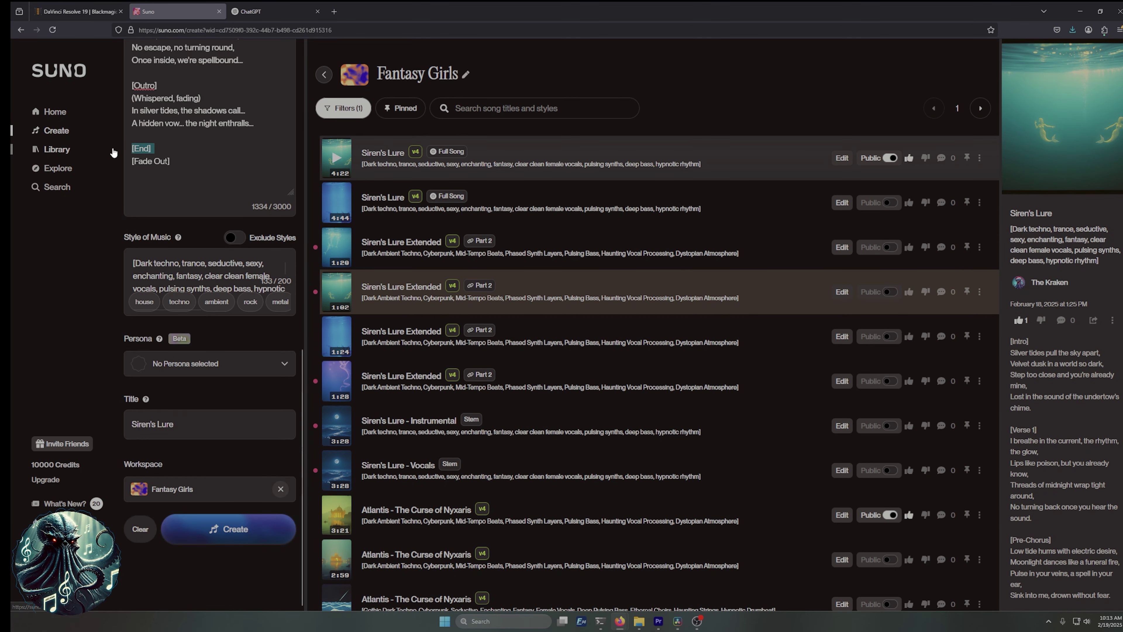
key(Delete)
key(Delete)
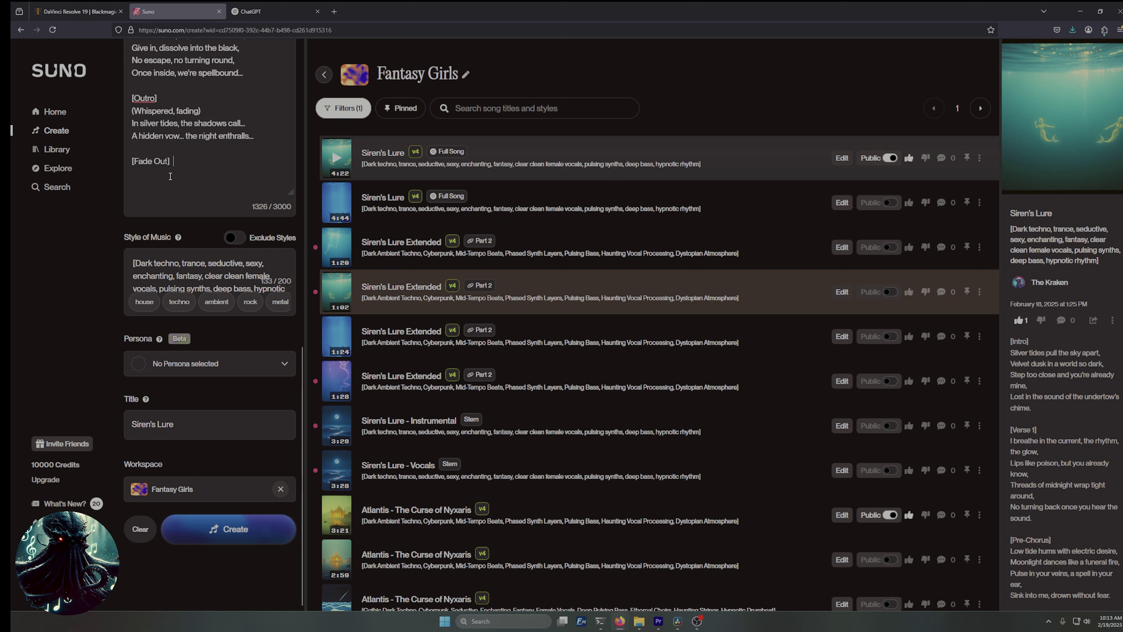
Add an [End] tag on a new line below [Fade Out] at the end of the lyrics.
key(Return)
text([End)
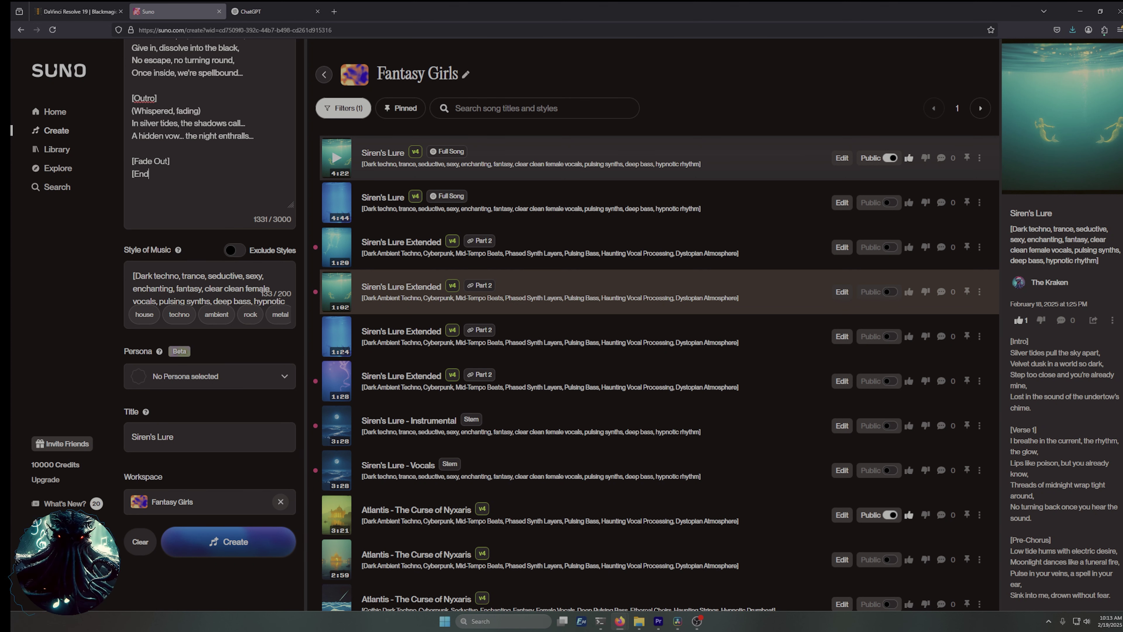
text(])
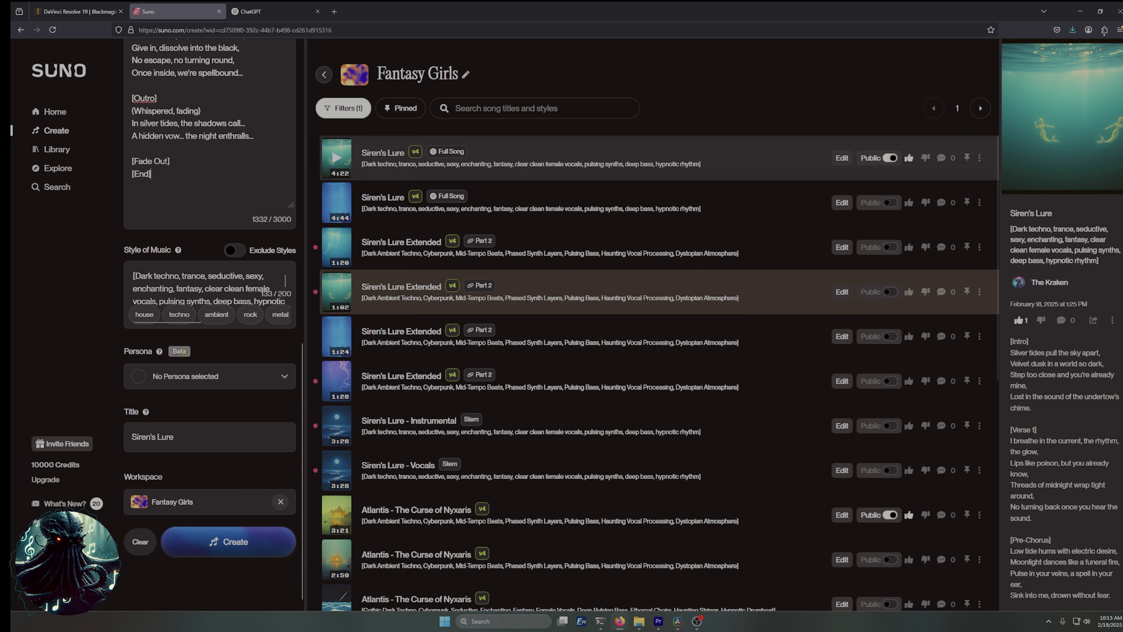
Set the song title to "Moonlit Covenant" and generate the song in the Fantasy Girls workspace.
scroll(250, 280, down, 2)
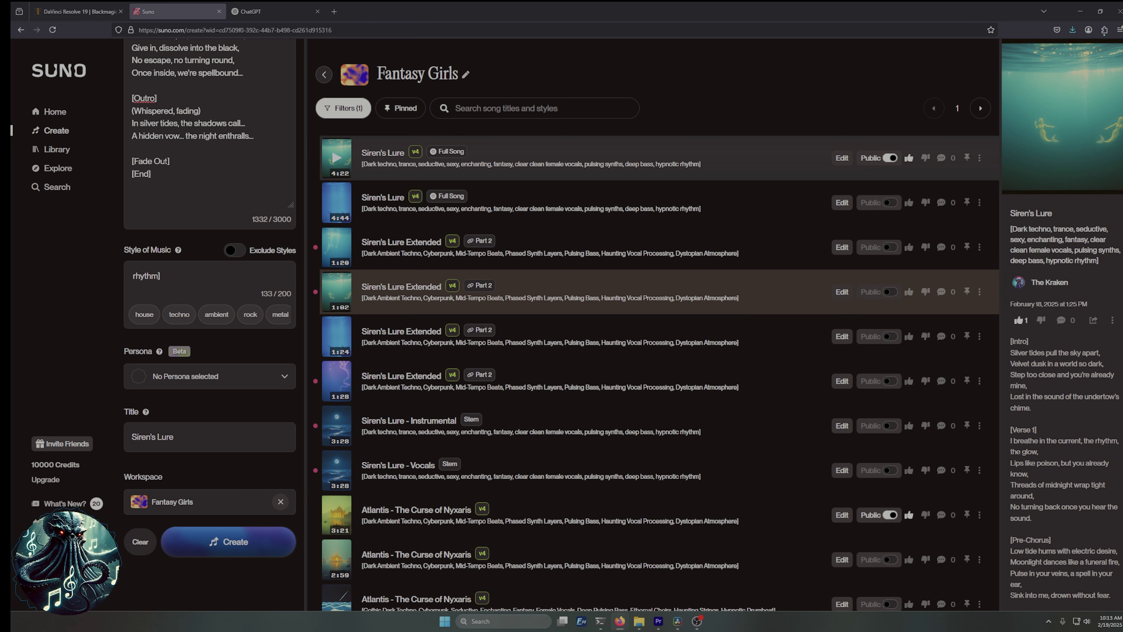
key(ctrl+a)
text(Moonlit Covenant)
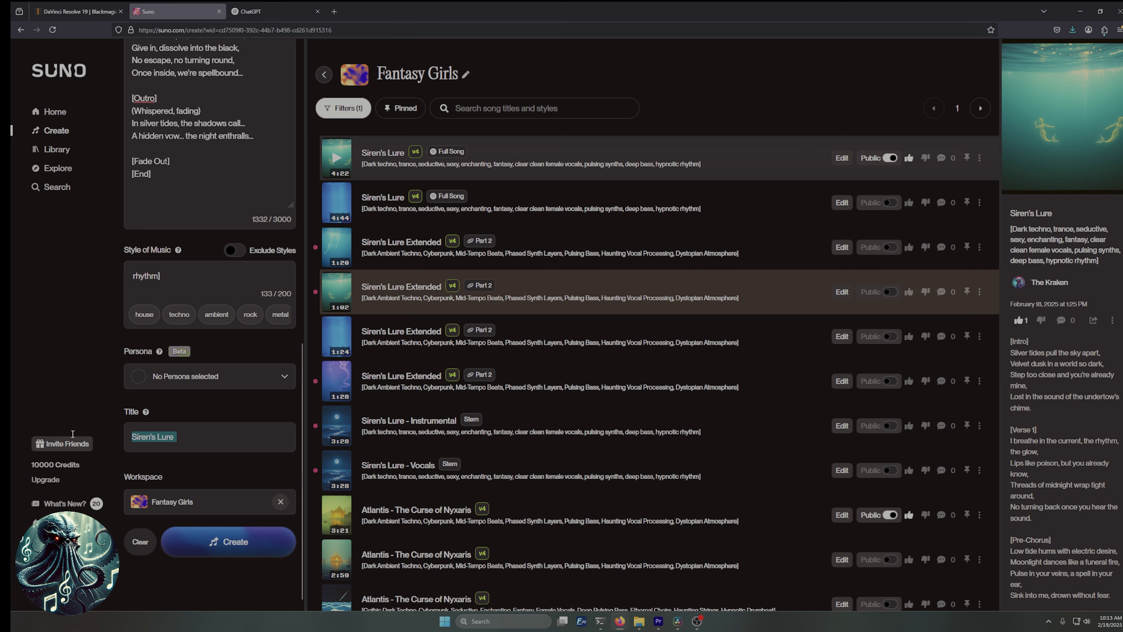
key(Return)
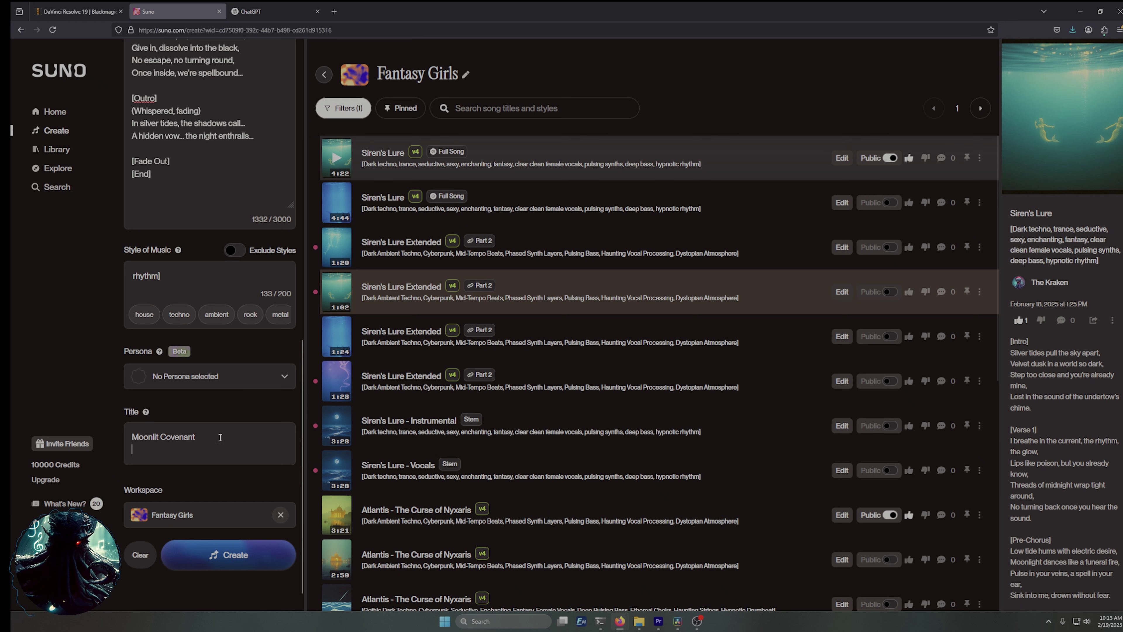
key(BackSpace)
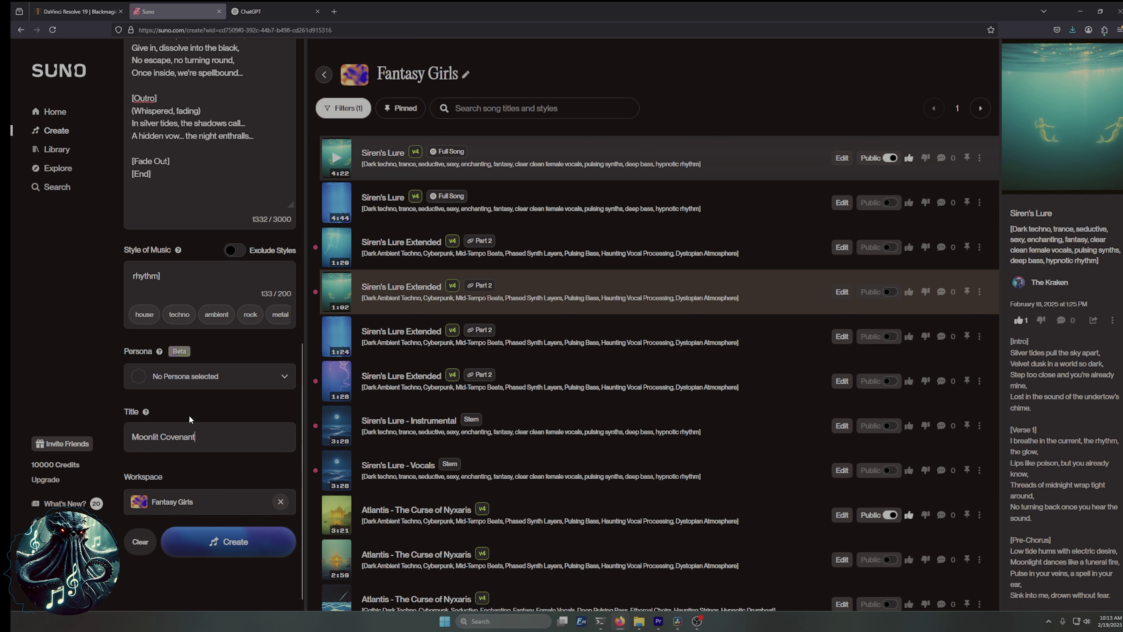
click(228, 547)
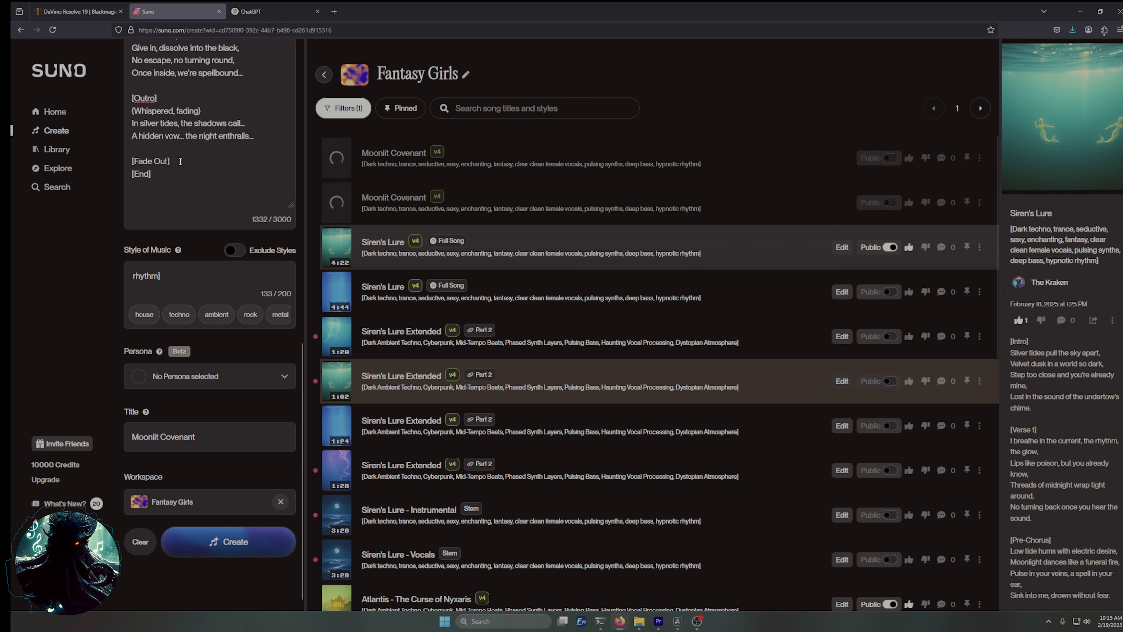
Review the "Moonlit Covenant" lyrics and song settings in the creation form.
scroll(196, 356, up, 10)
scroll(216, 271, up, 4)
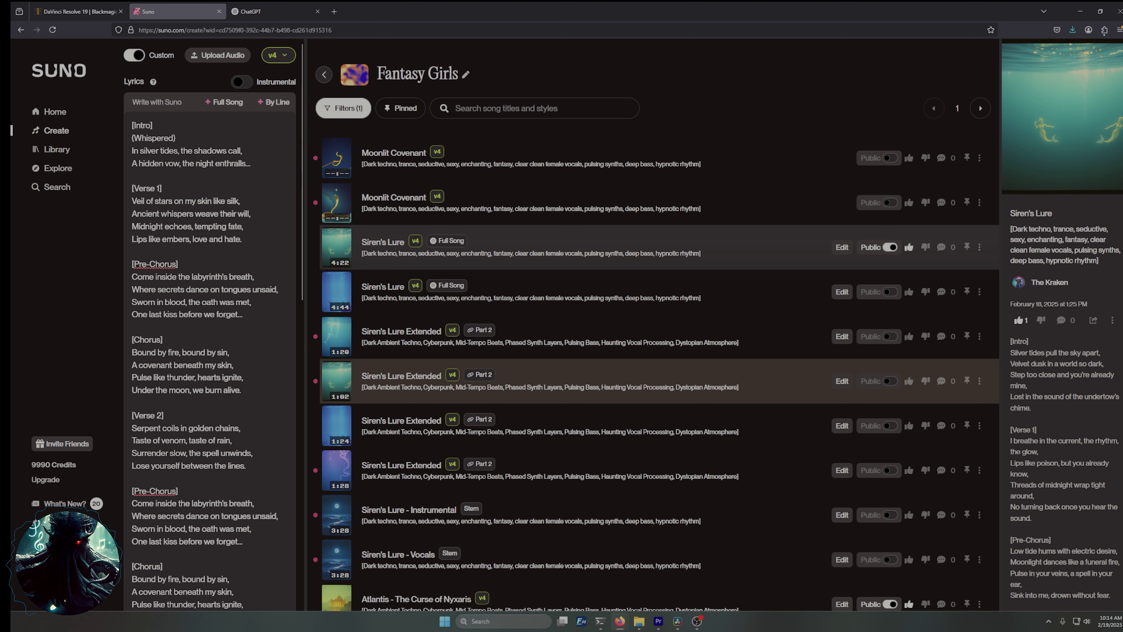
scroll(208, 398, down, 10)
scroll(229, 386, up, 10)
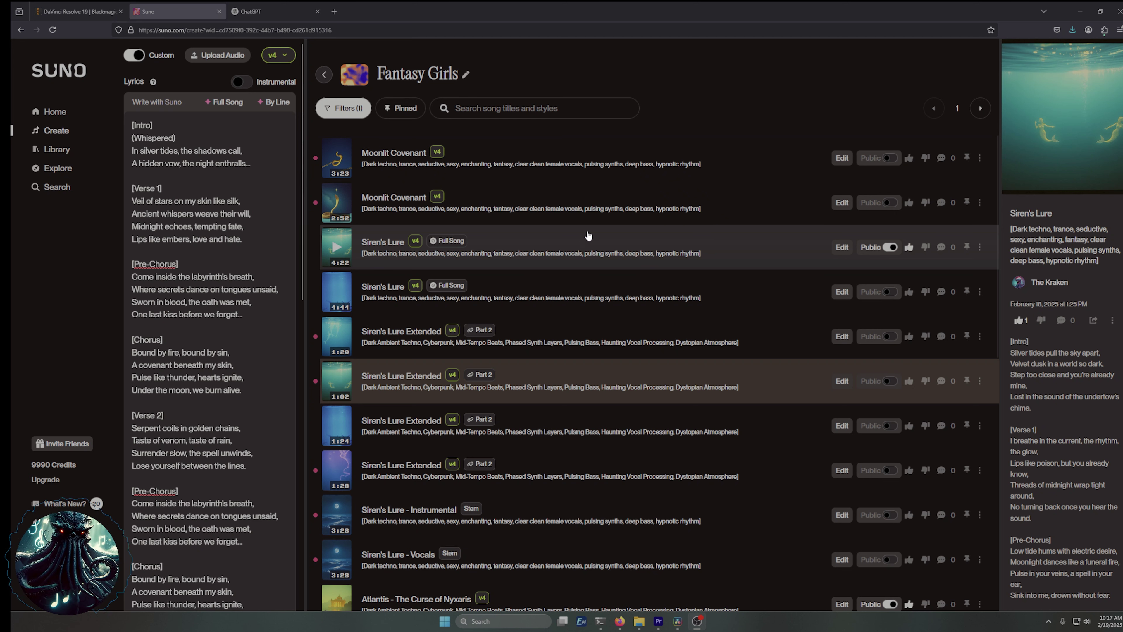
scroll(140, 216, down, 10)
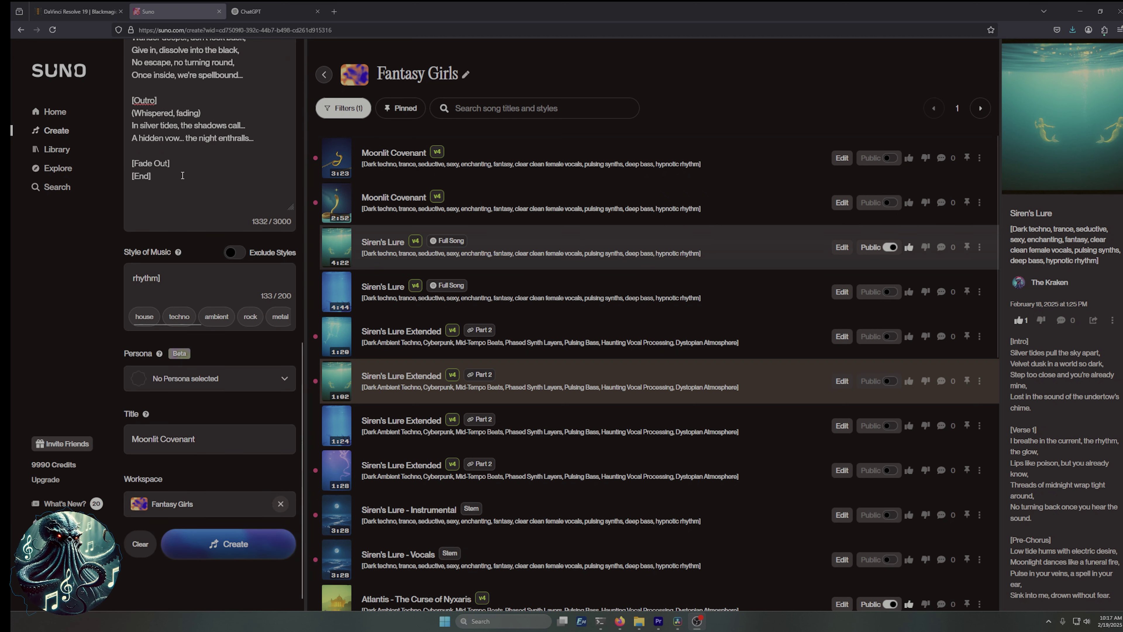
scroll(182, 176, up, 5)
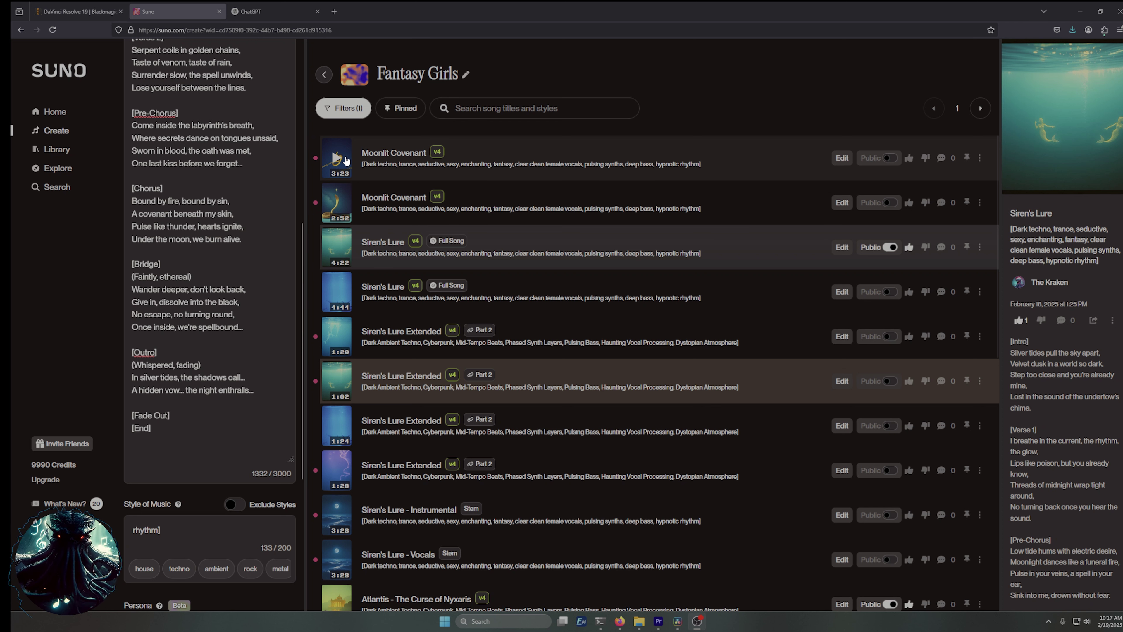
Listen to the 3:23 version of "Moonlit Covenant" while following its lyrics through Verse 2, and pause it.
click(338, 158)
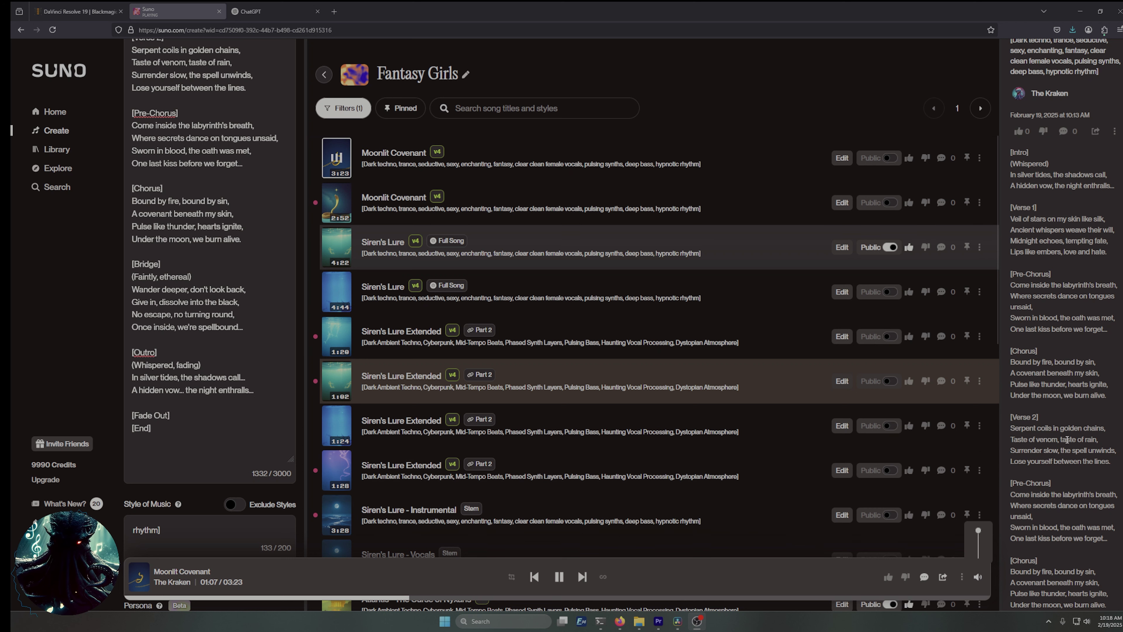
scroll(1087, 462, down, 4)
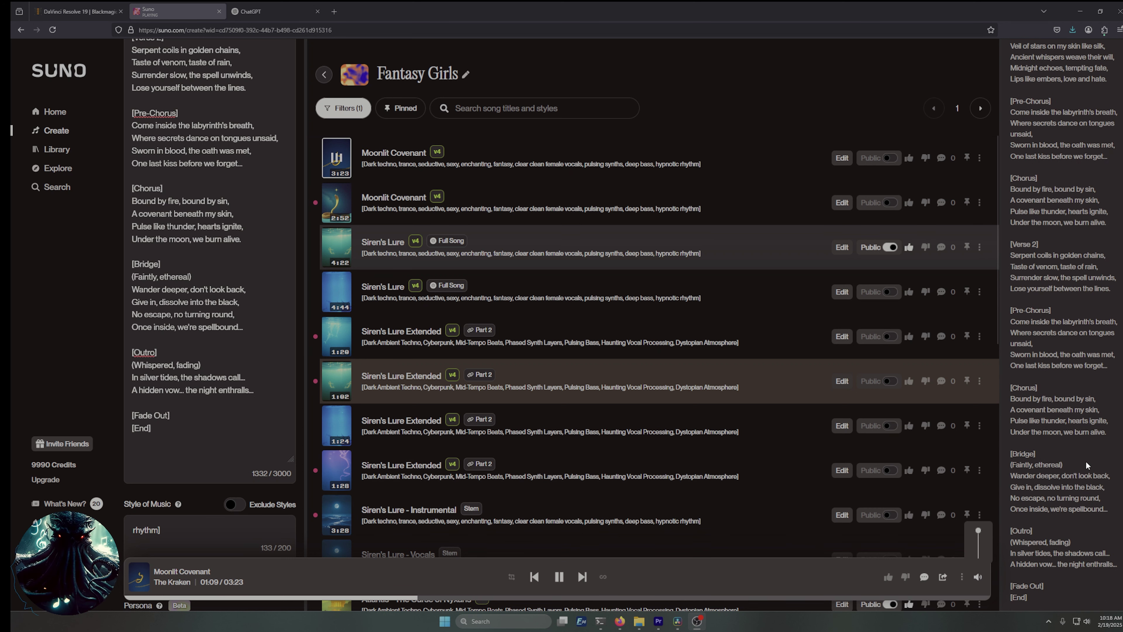
drag(1016, 267, 1083, 267)
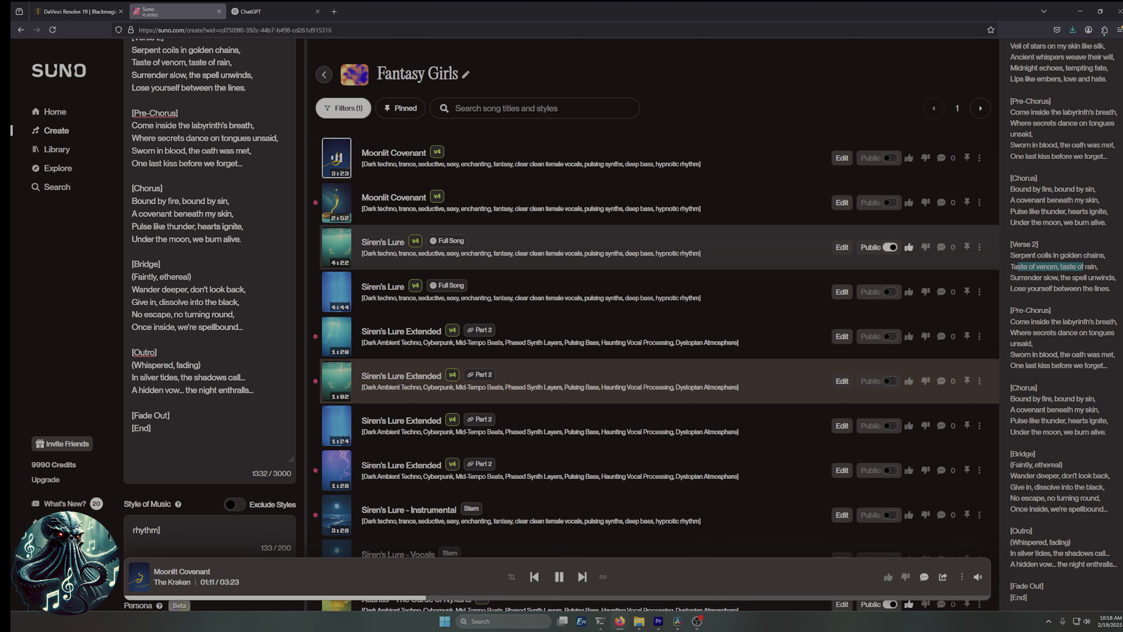
click(527, 597)
click(559, 577)
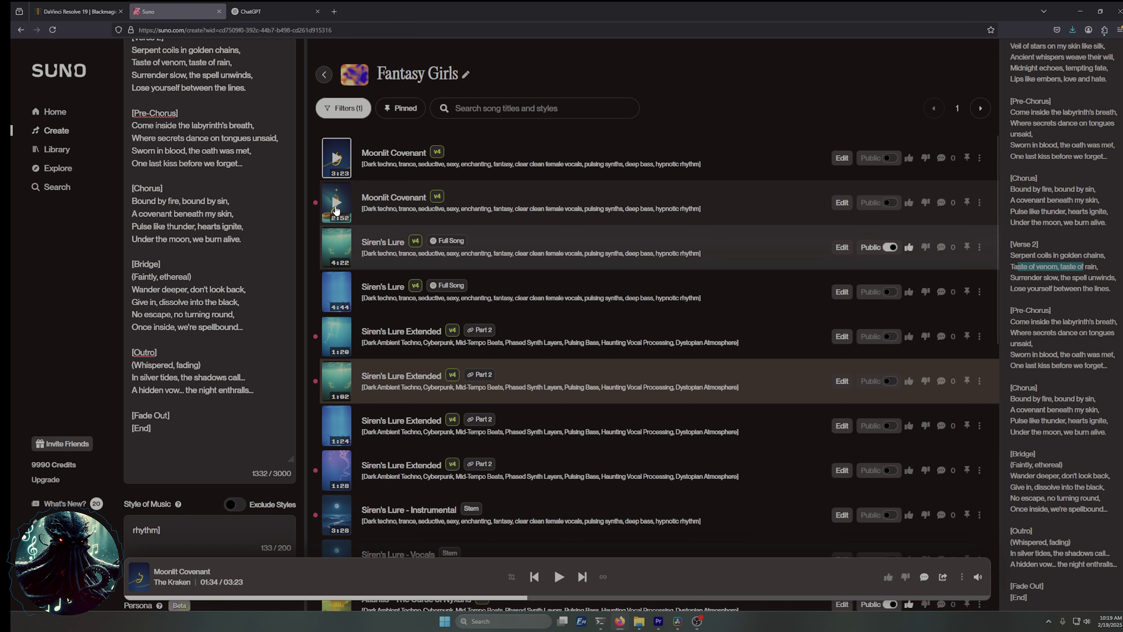
Listen to the 2:52 version of "Moonlit Covenant" while following its lyrics from the intro, and pause it.
click(335, 207)
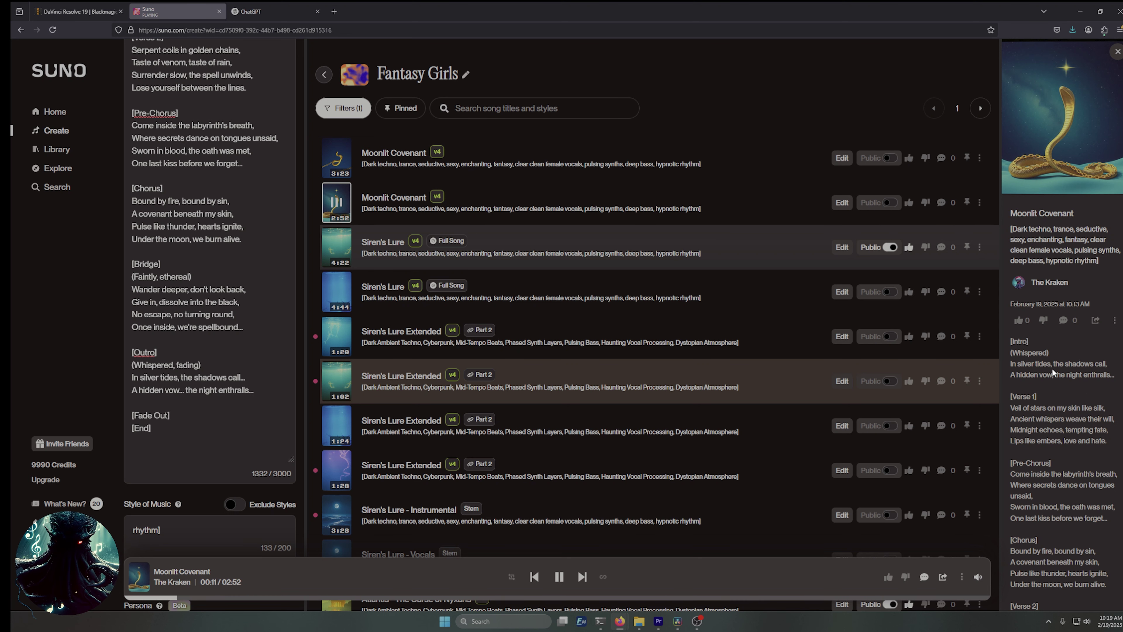
drag(1053, 364, 1120, 380)
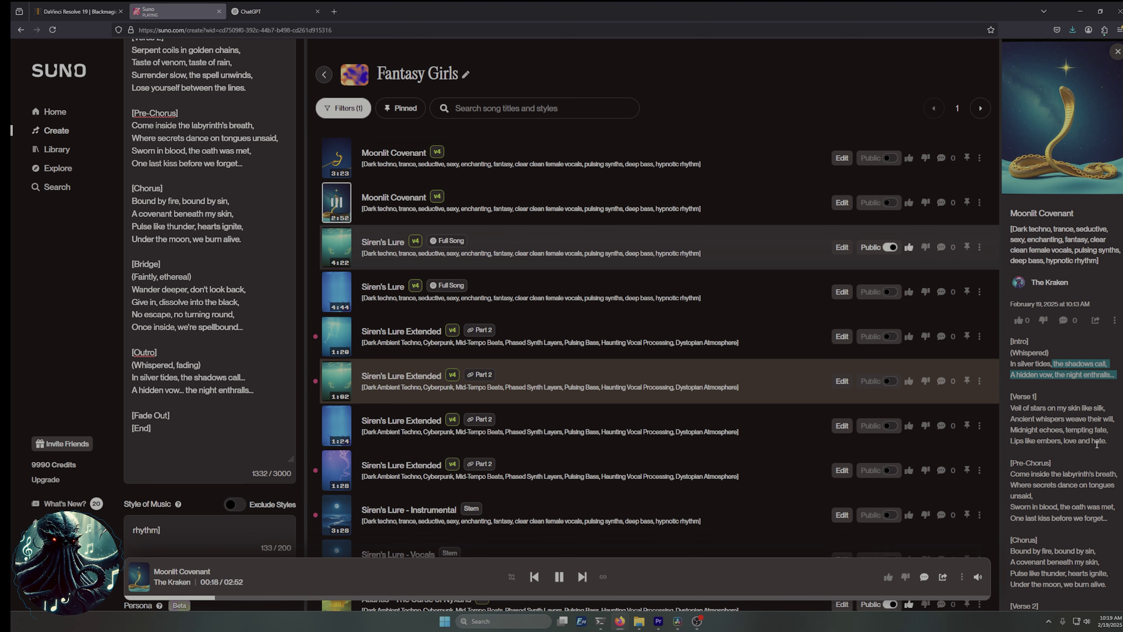
scroll(1061, 310, down, 6)
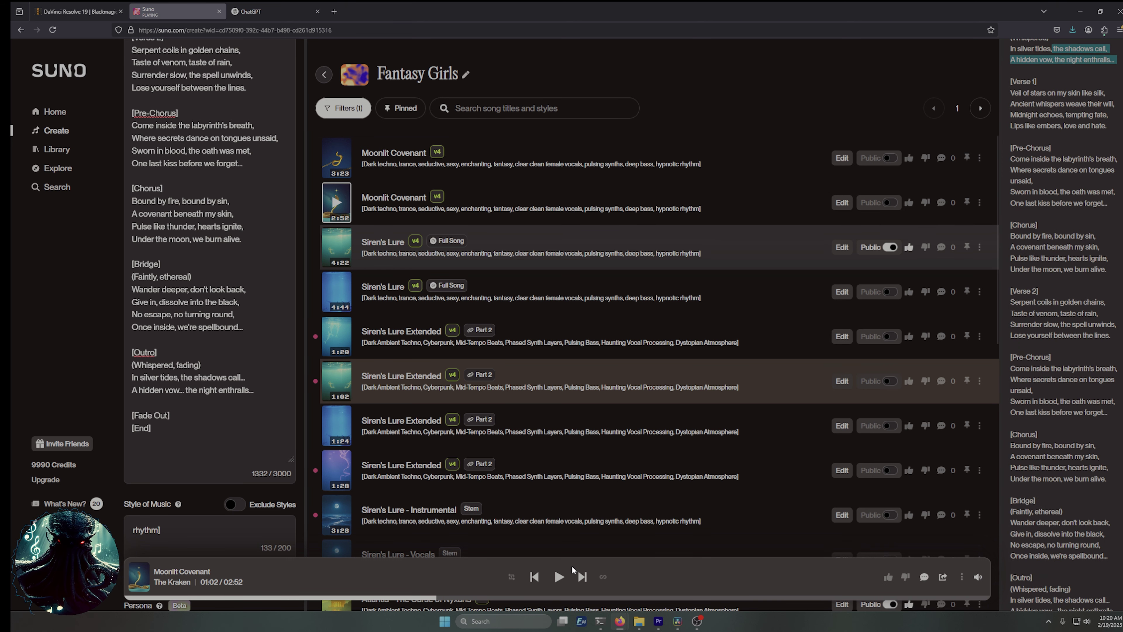
click(559, 576)
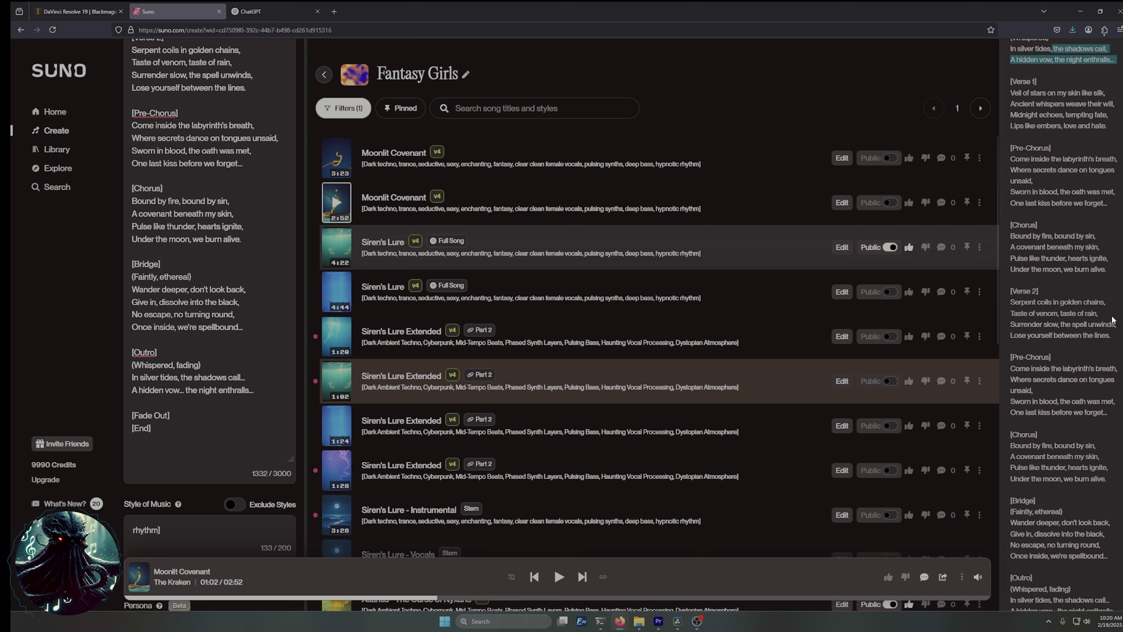
Listen to the public 3:38 version of "Atlantis - The Curse of Nyxaris" in the Fantasy Girls workspace.
scroll(662, 431, down, 3)
scroll(662, 431, down, 3)
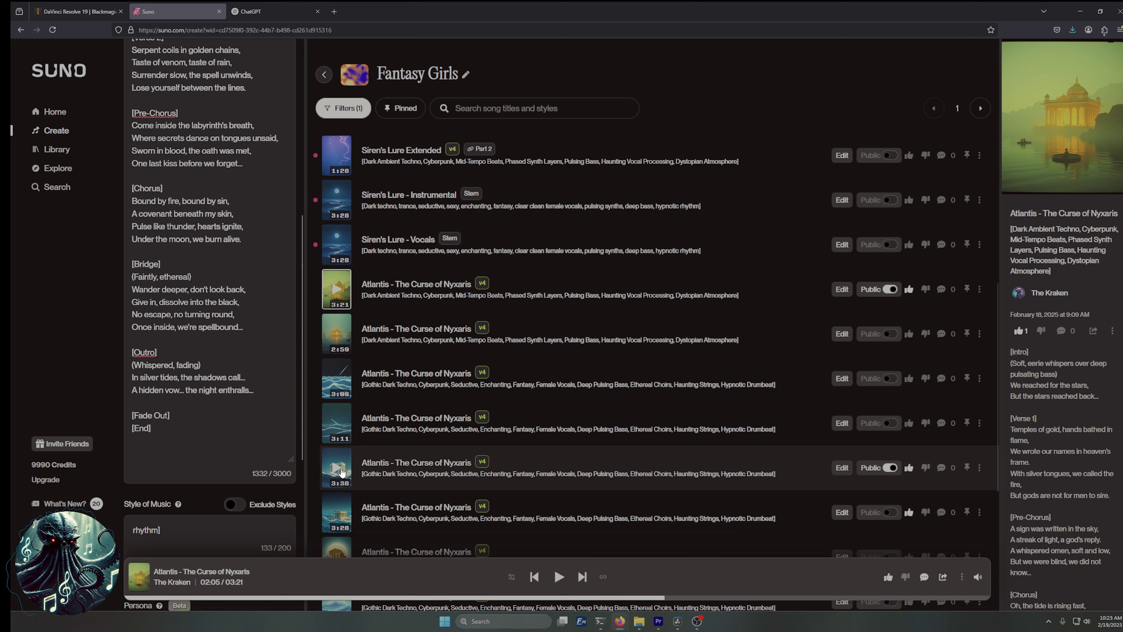
click(339, 472)
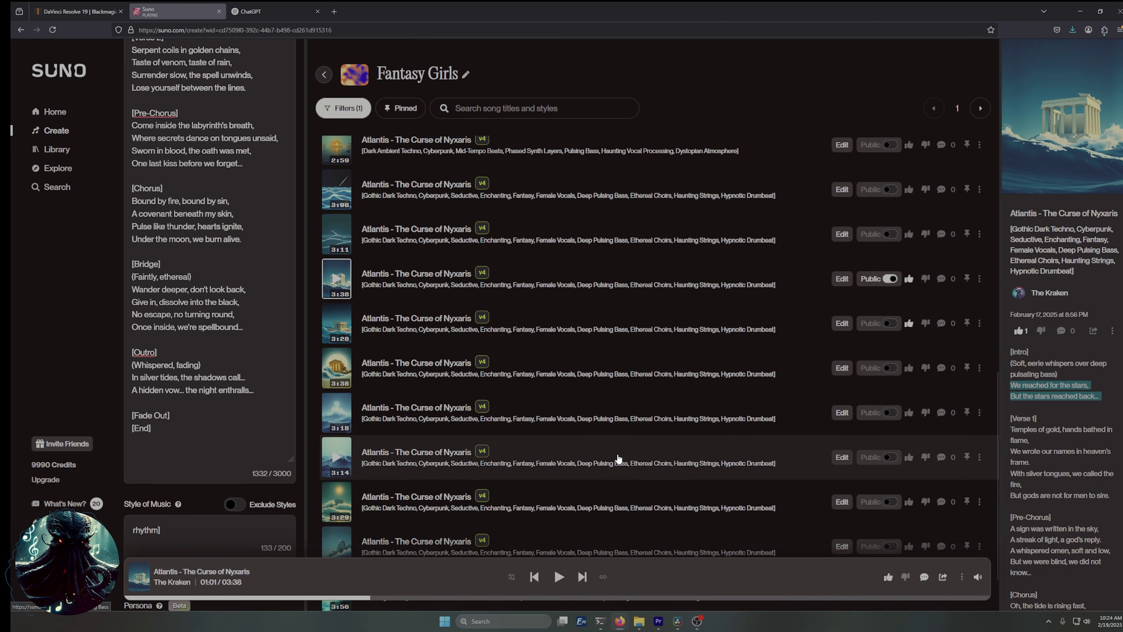
scroll(613, 462, down, 2)
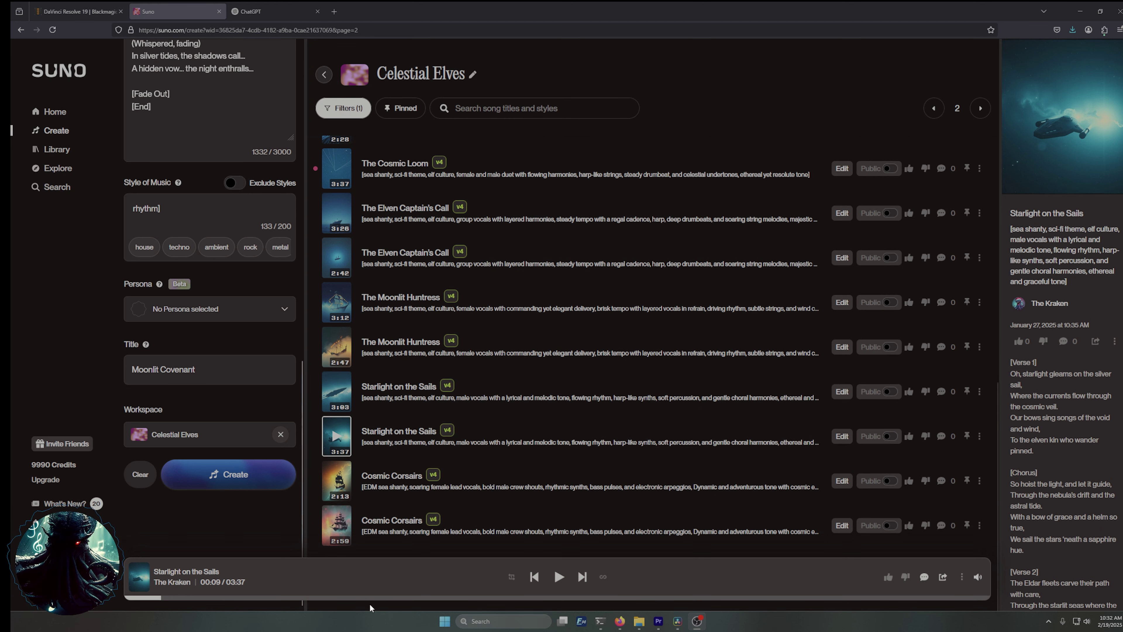
Preview the 3:37 version of "Starlight on the Sails" in the Celestial Elves workspace and extract its stems.
click(336, 437)
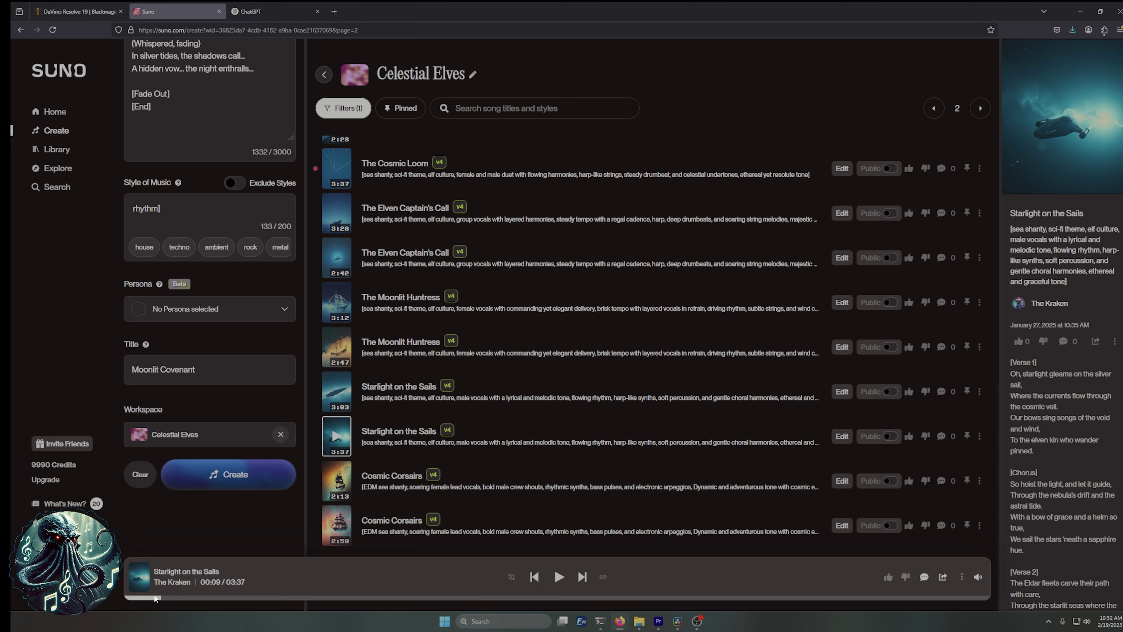
click(559, 580)
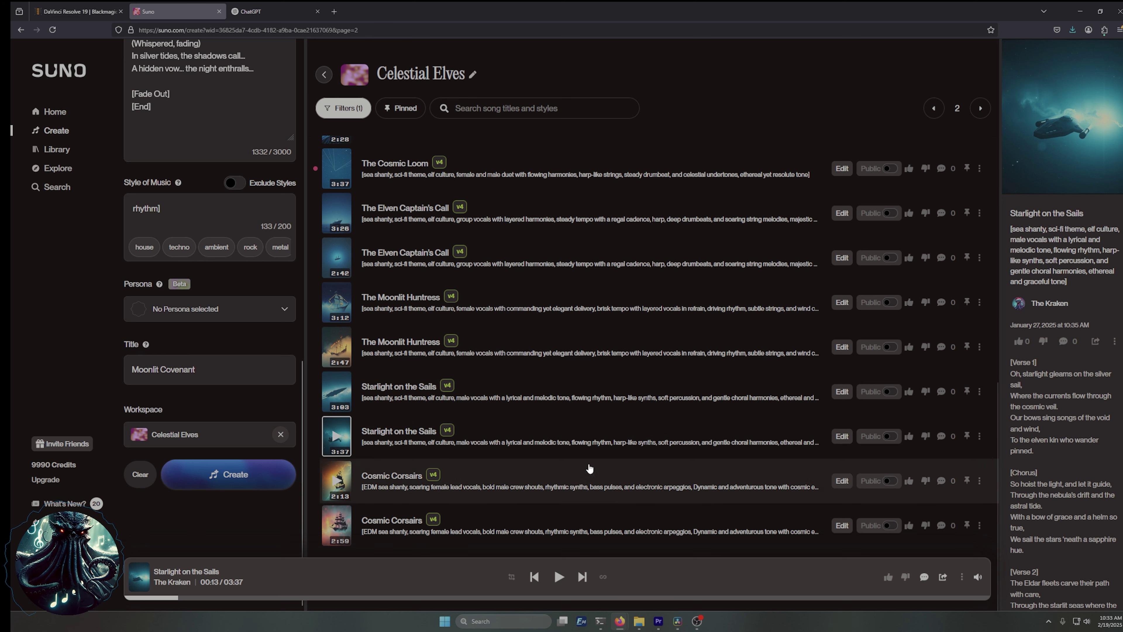
click(980, 436)
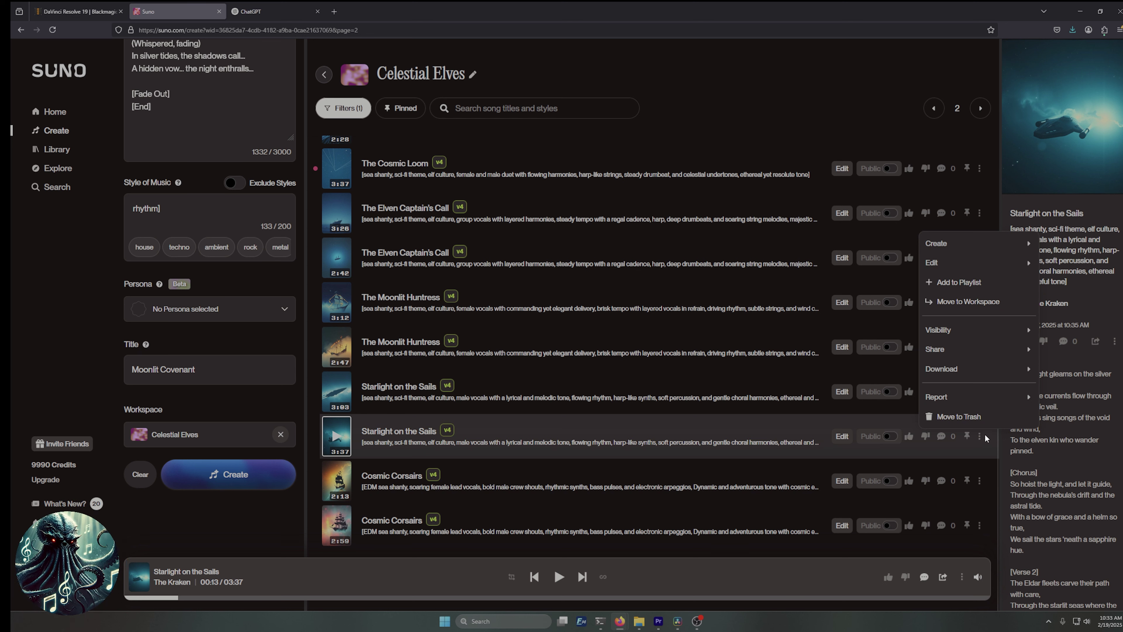
mouse_move(966, 372)
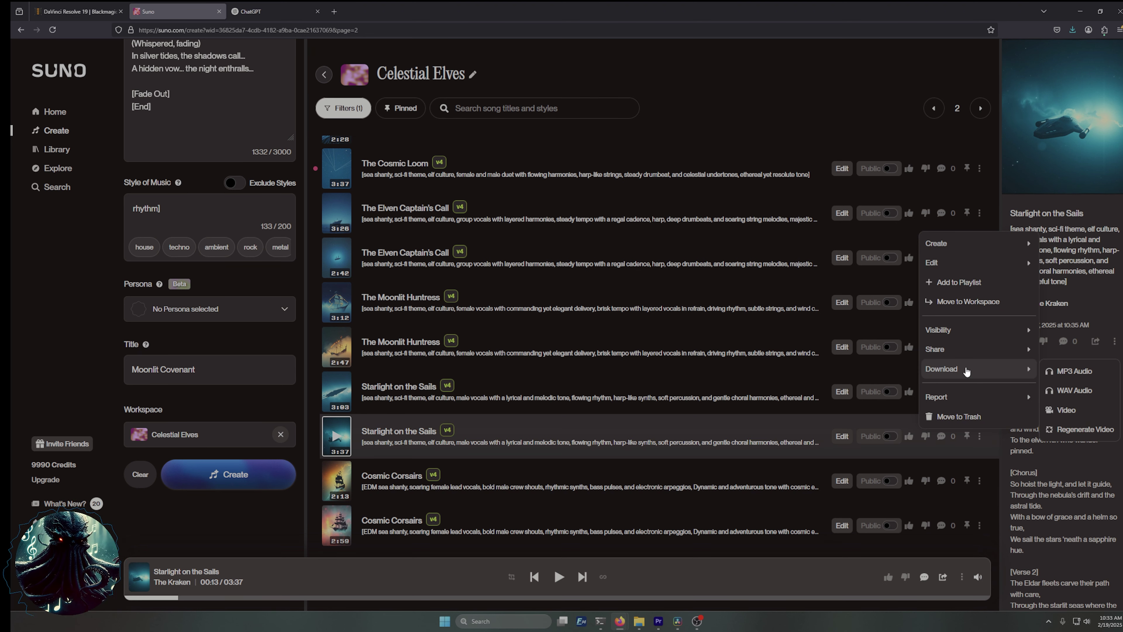
mouse_move(949, 246)
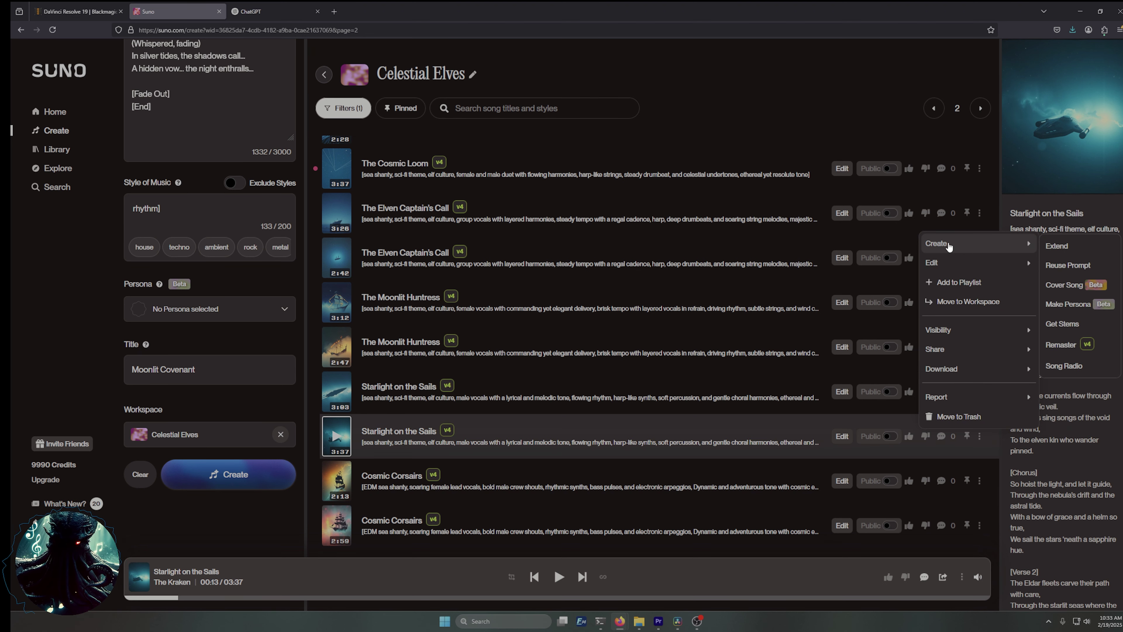
click(1062, 325)
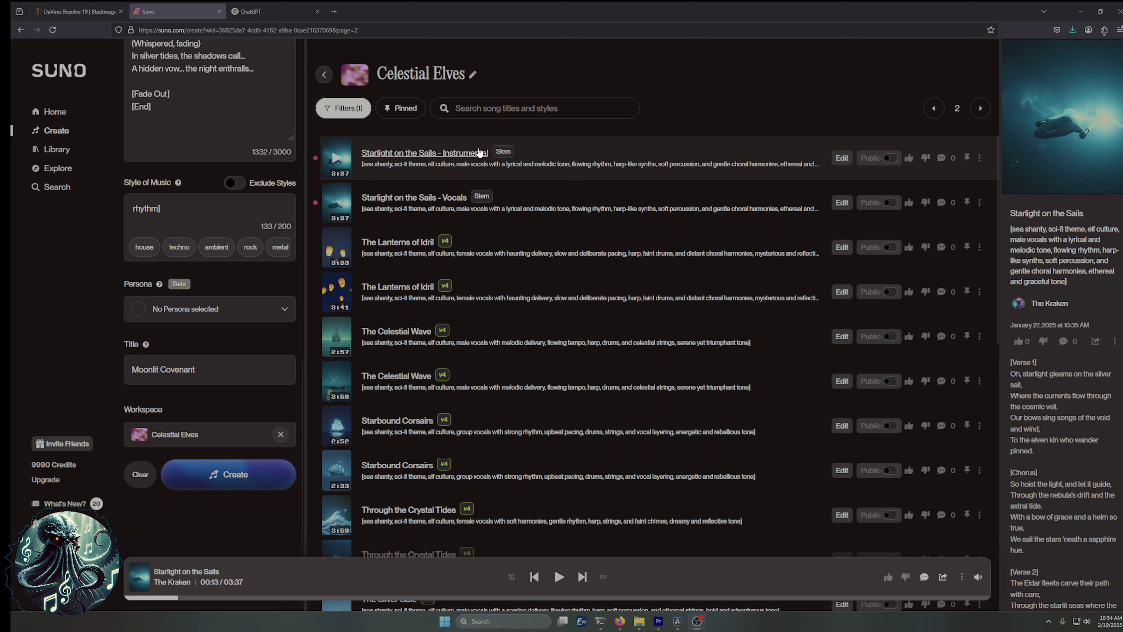
Download the "Starlight on the Sails - Instrumental" stem as WAV audio.
click(979, 158)
mouse_move(960, 303)
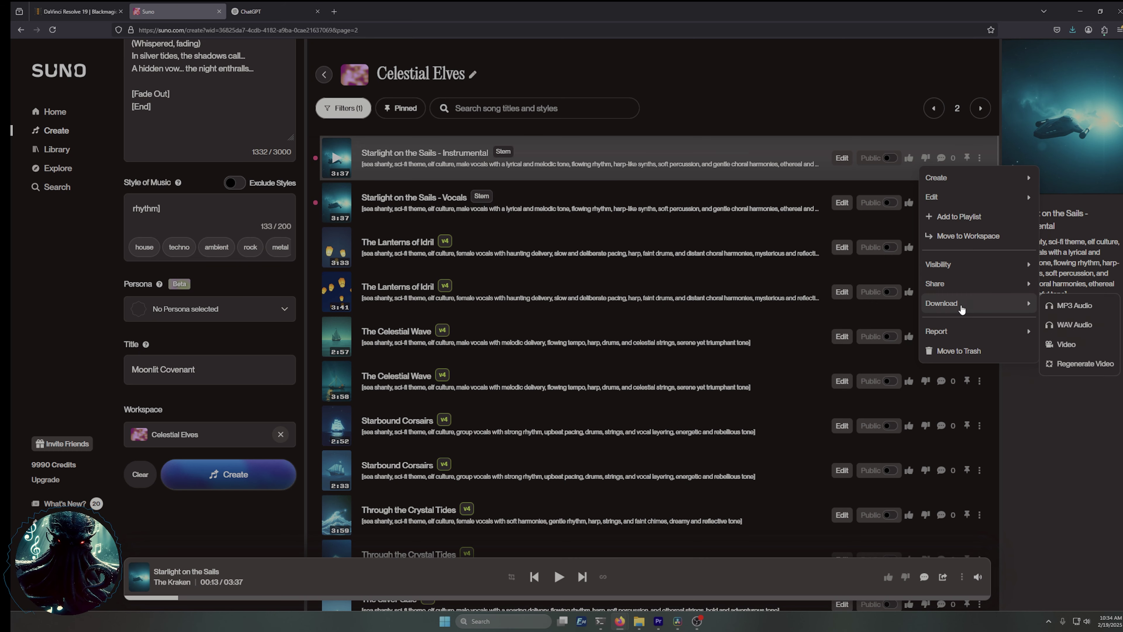
click(1078, 325)
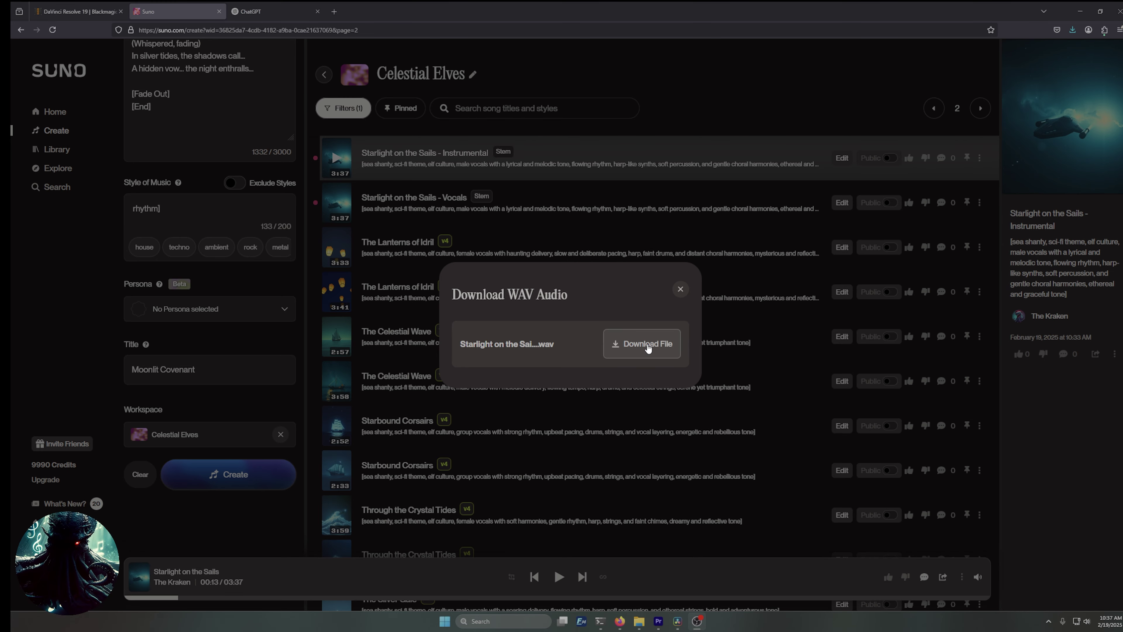
click(649, 345)
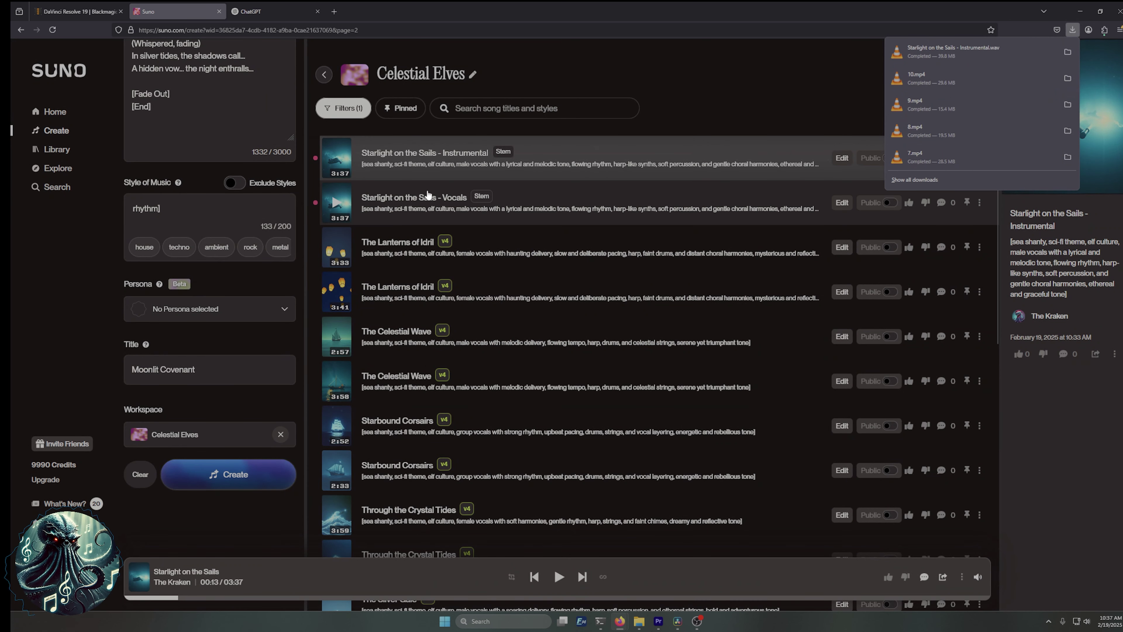
Download the "Starlight on the Sails - Vocals" stem as WAV audio.
click(980, 202)
mouse_move(973, 348)
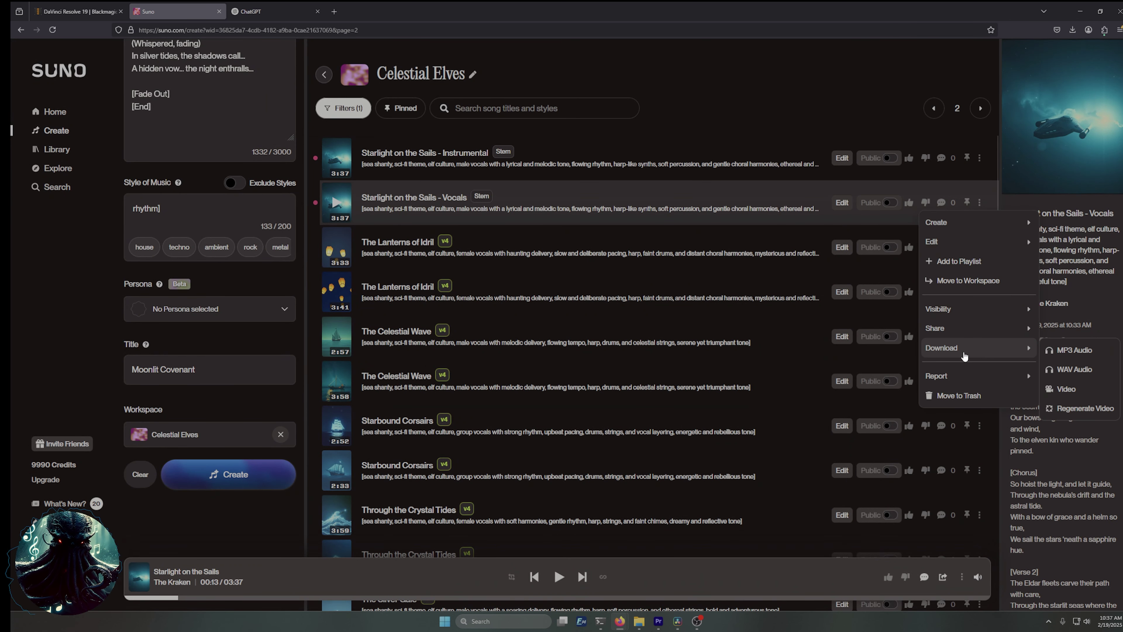
click(1069, 366)
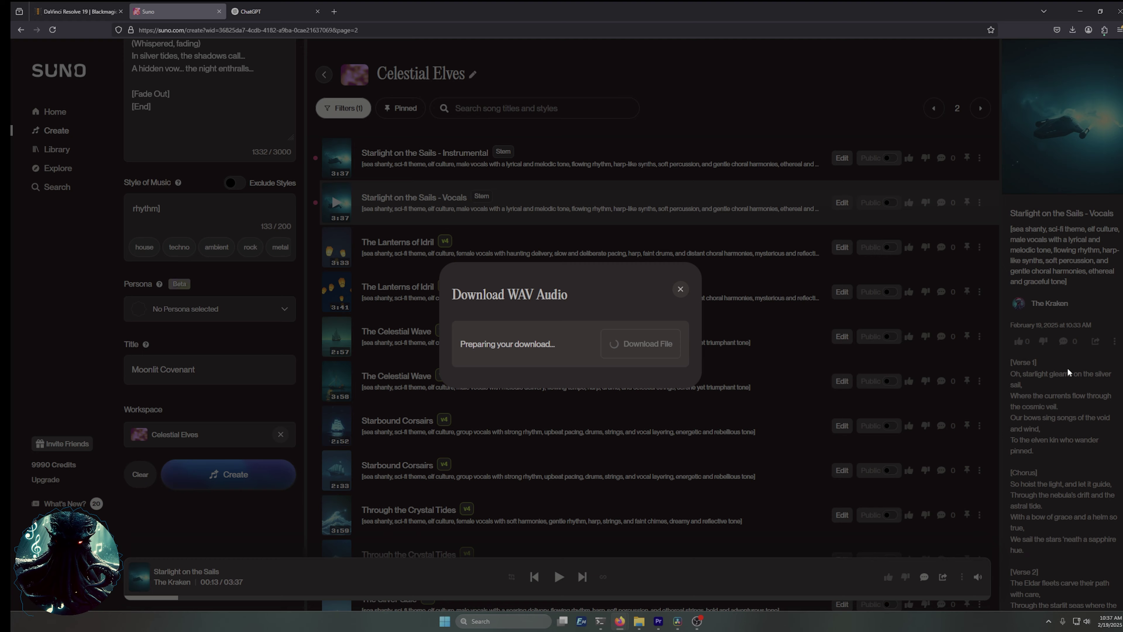
click(657, 349)
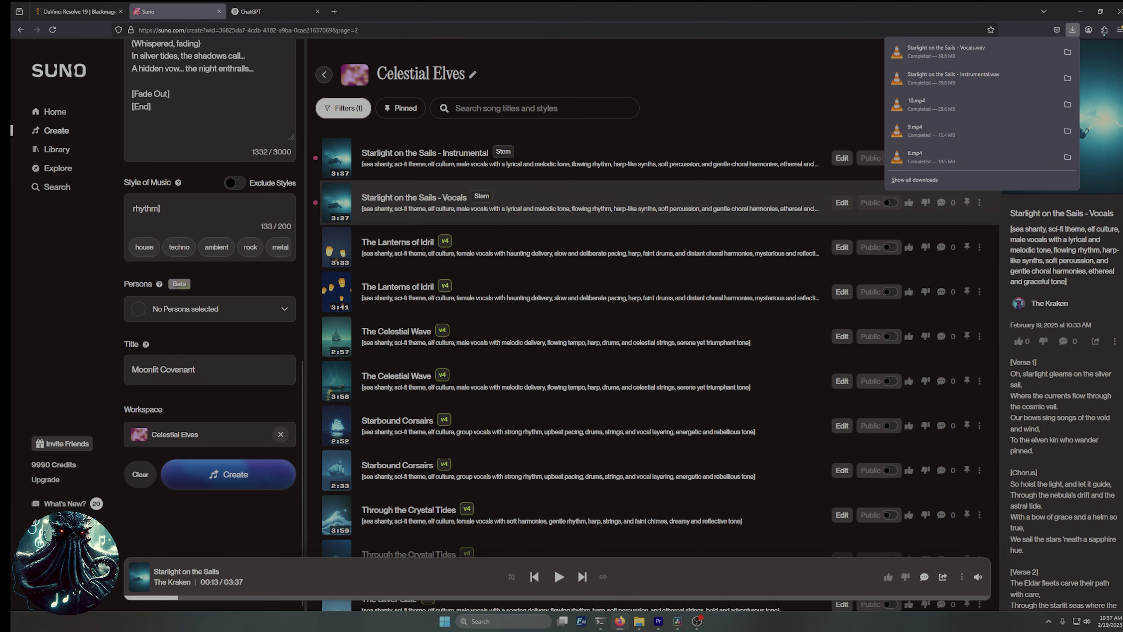
Switch to the DaVinci Resolve 19 product page on the Blackmagic Design website.
click(77, 11)
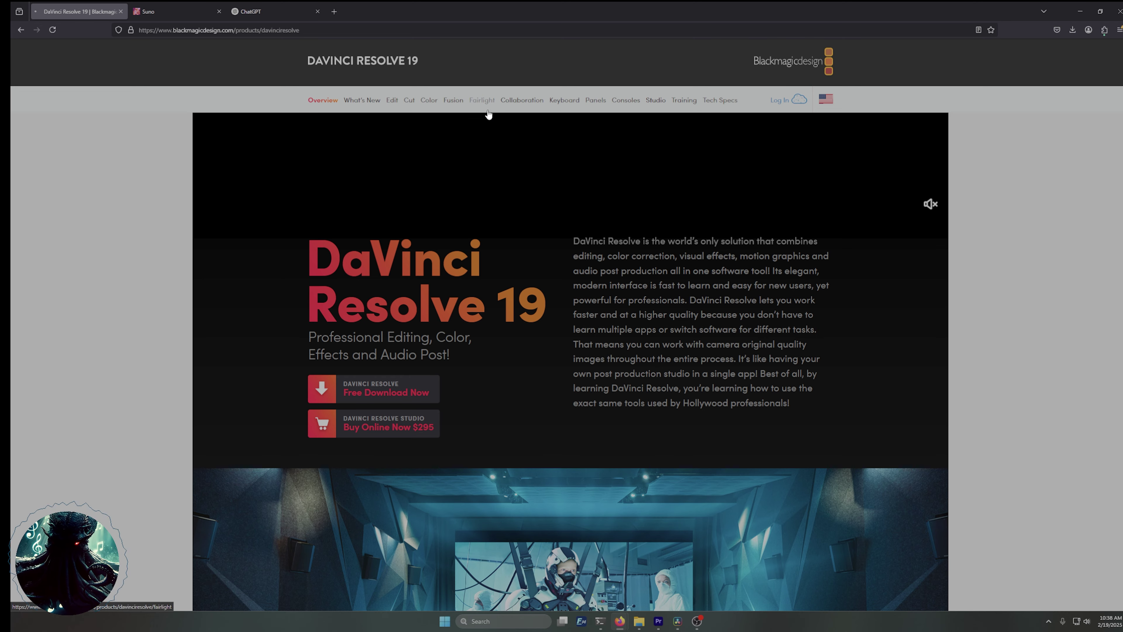
Open the Fairlight page for DaVinci Resolve 19 and look through its audio mixing features.
click(482, 100)
scroll(42, 320, down, 10)
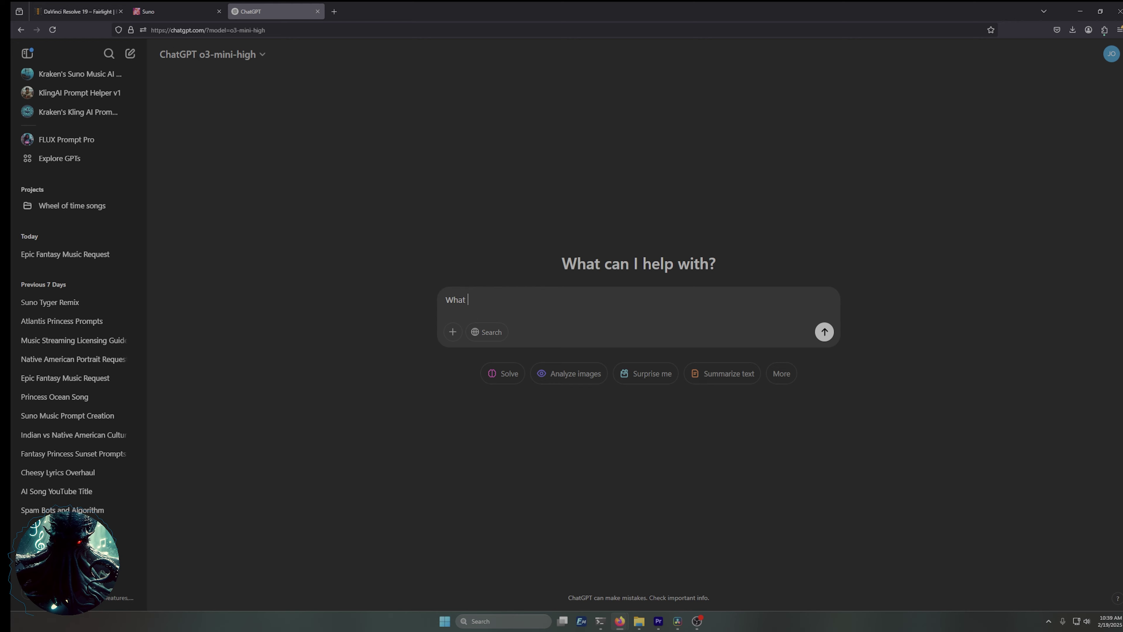
Ask ChatGPT for free, perhaps open source, full-featured sound editing software for Windows PC.
text(are )
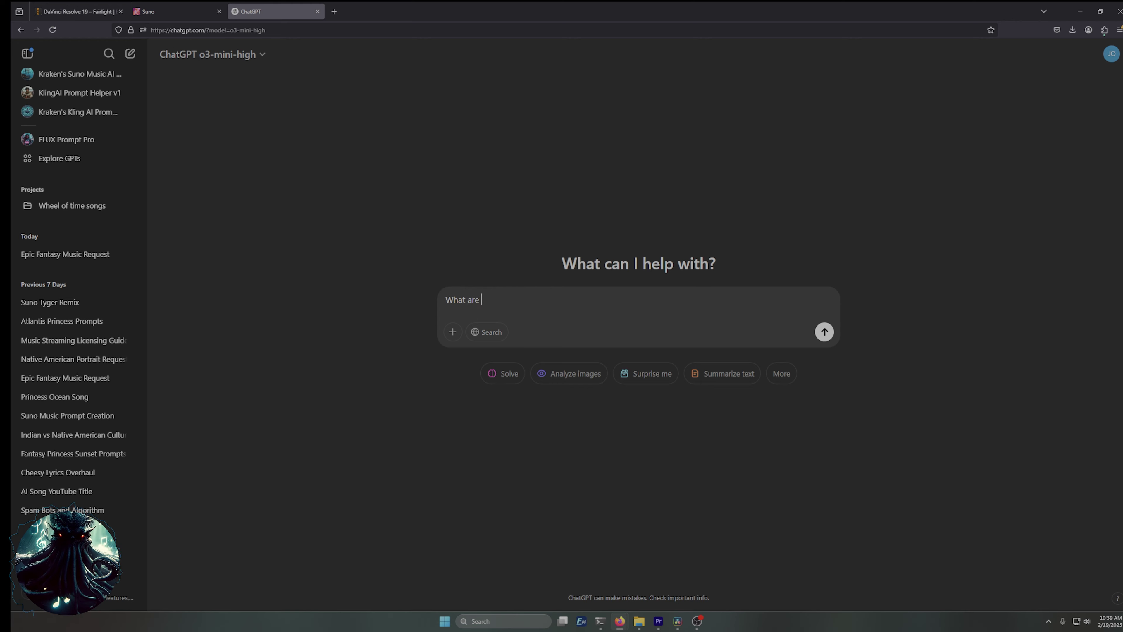
text(some free )
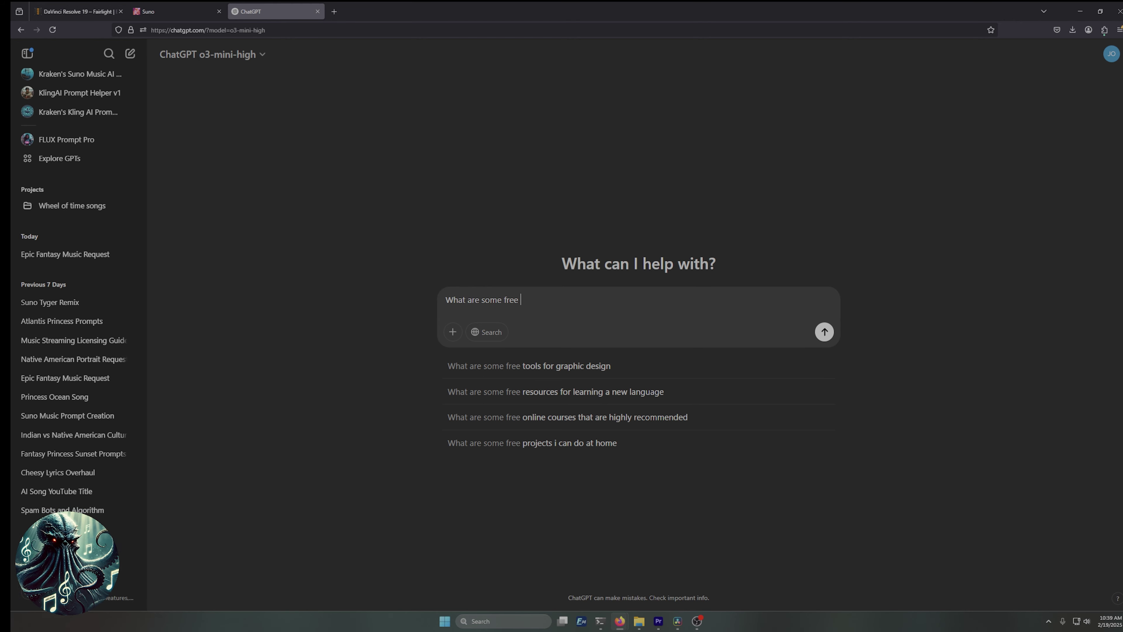
text(perhaps open sourc)
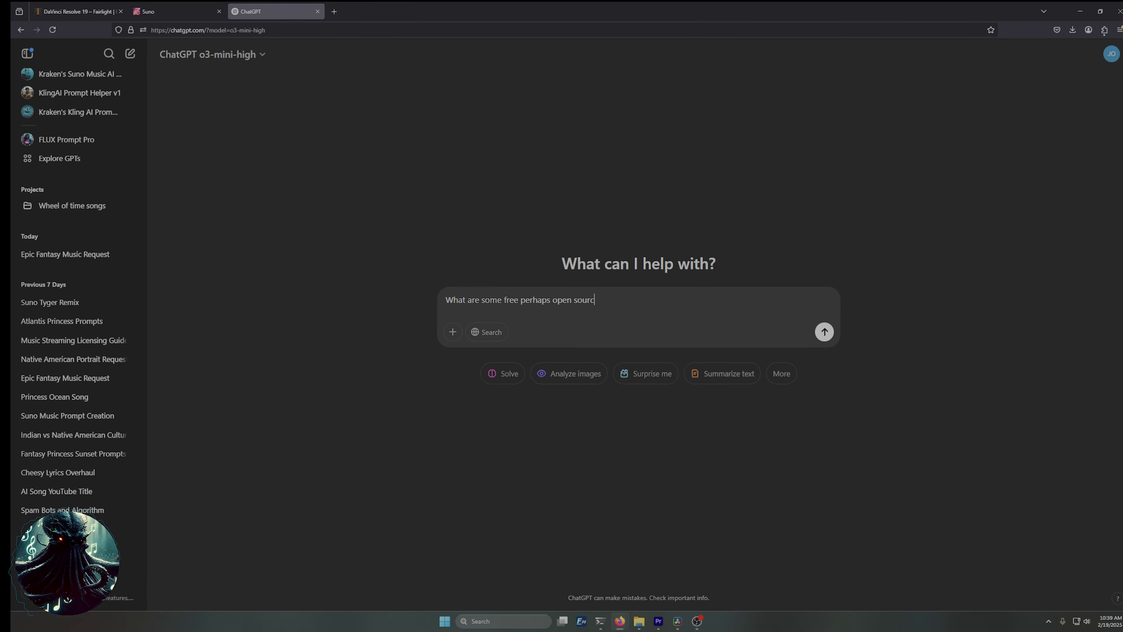
text(e? but f)
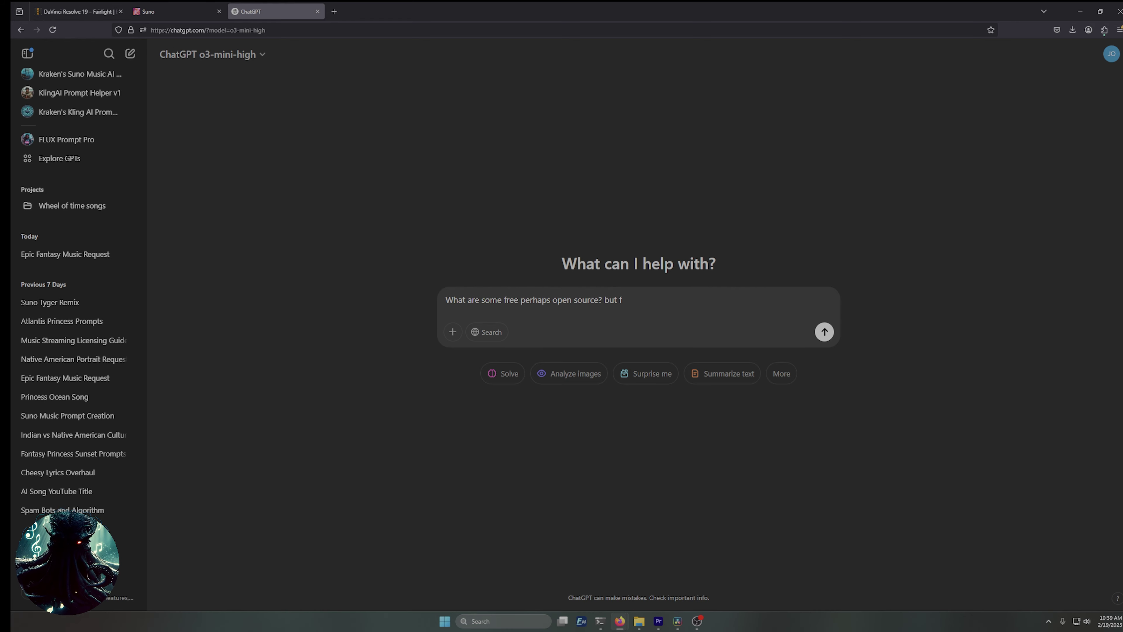
text(ree sou)
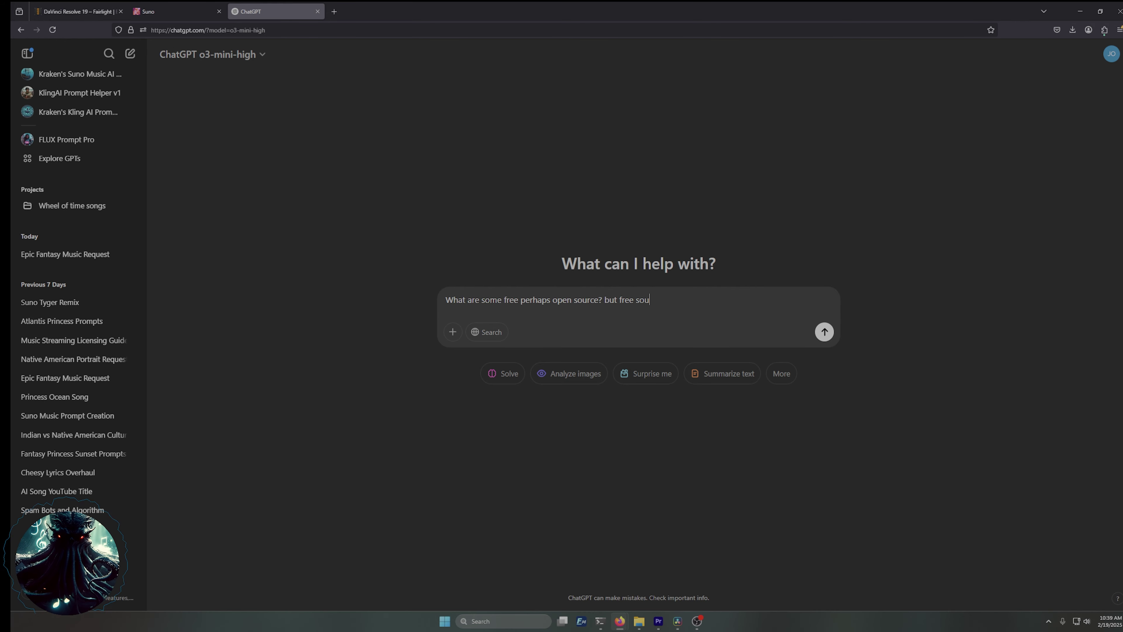
text(nd editing software for Windows PC windo)
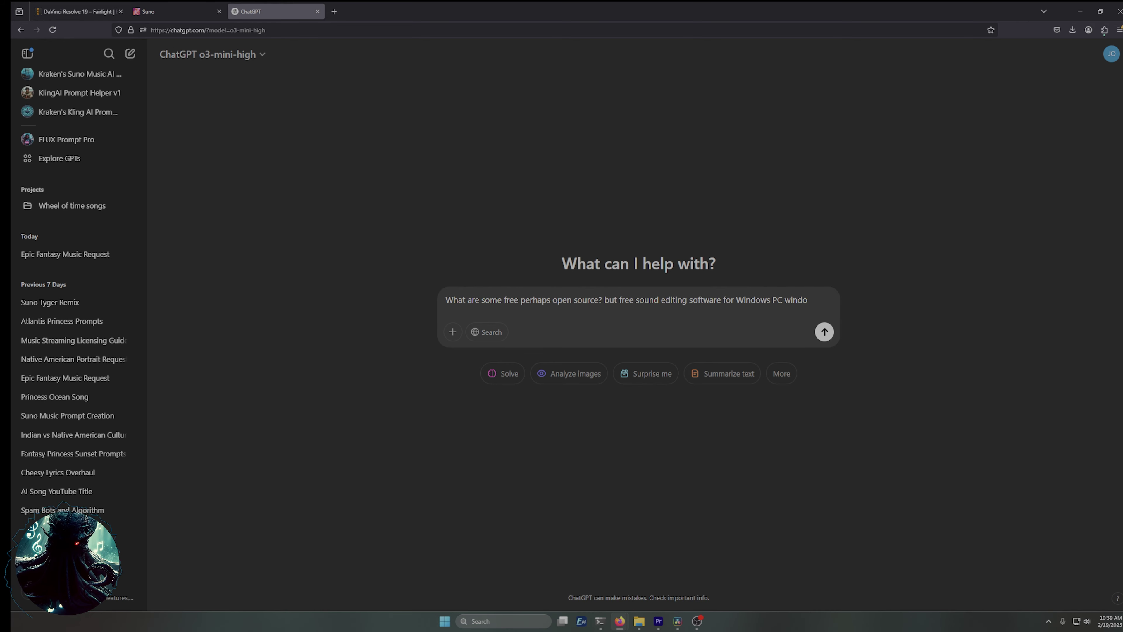
key(BackSpace)
key(BackSpace)
key(BackSpace)
key(BackSpace)
key(BackSpace)
key(BackSpace)
key(BackSpace)
key(BackSpace)
key(BackSpace)
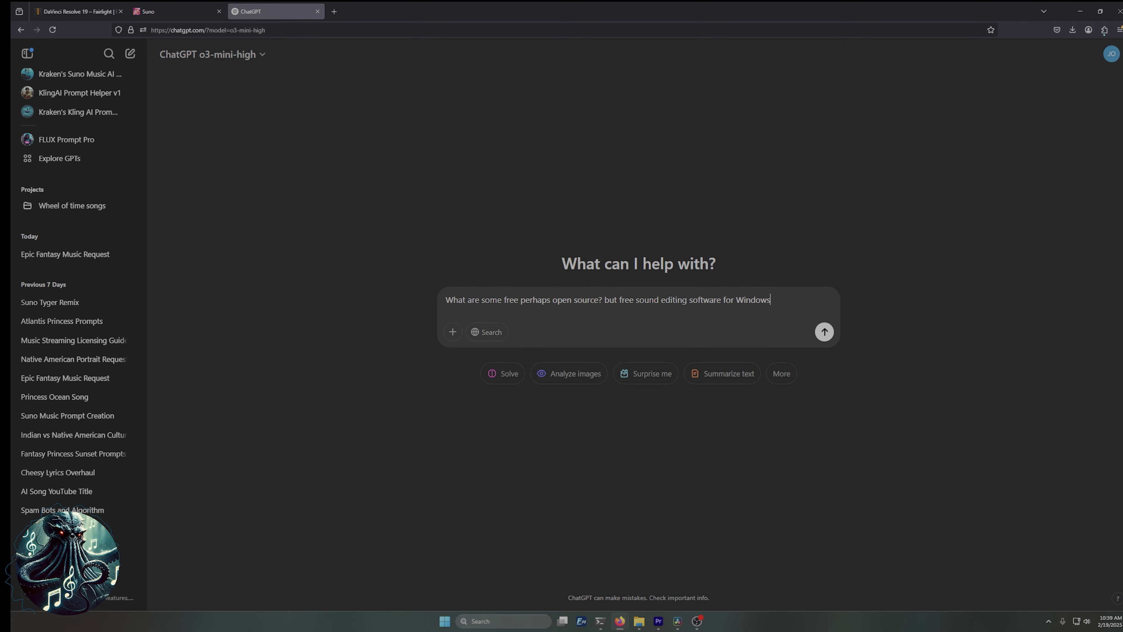
text(PC that can)
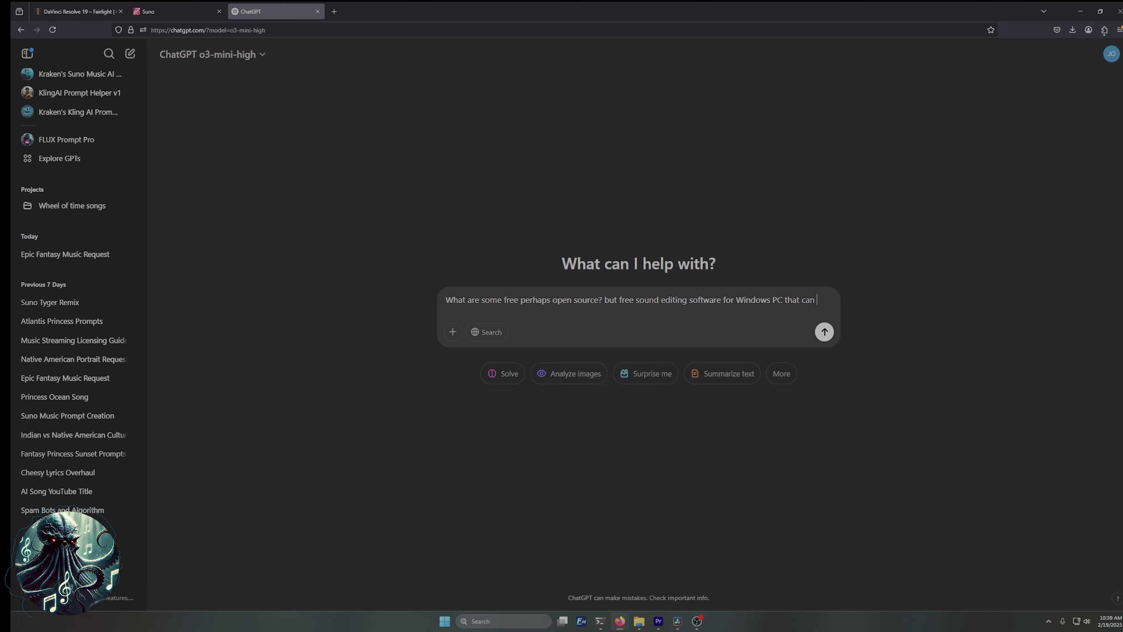
key(BackSpace)
key(BackSpace)
key(BackSpace)
key(BackSpace)
text(is full )
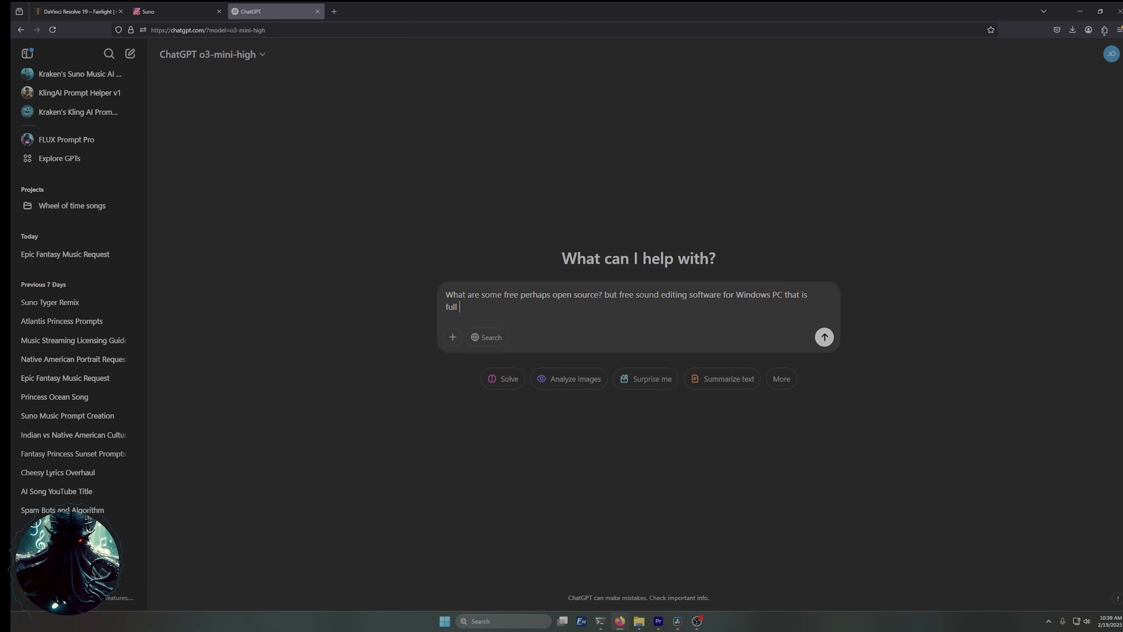
text(featured.)
key(Return)
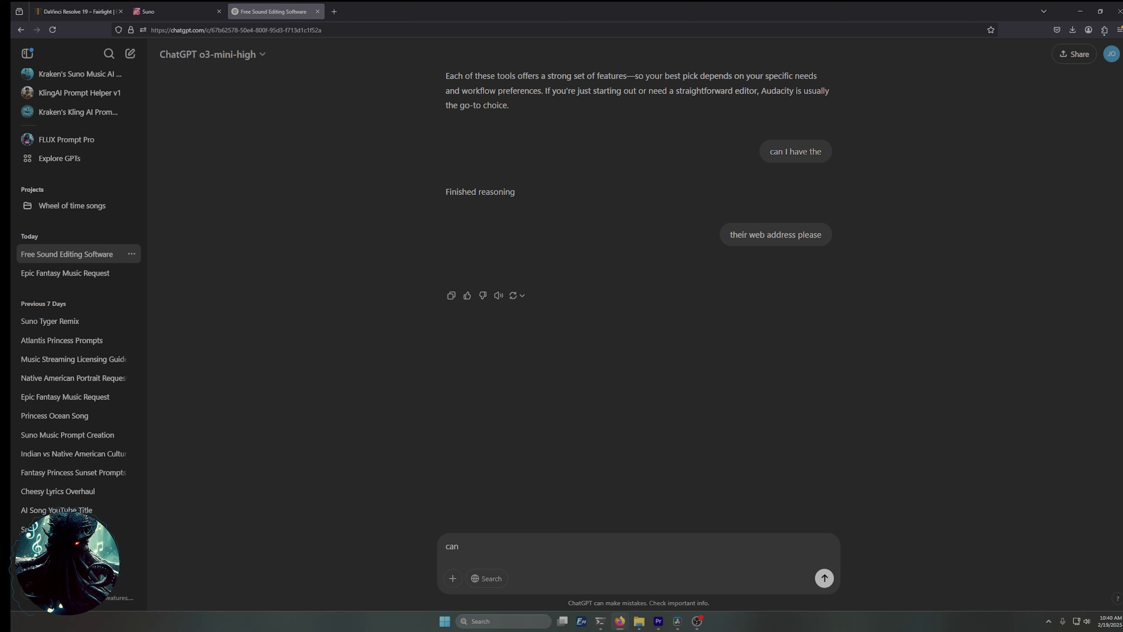
Ask ChatGPT to provide the website addresses of the sound editing programs it suggested.
text(you)
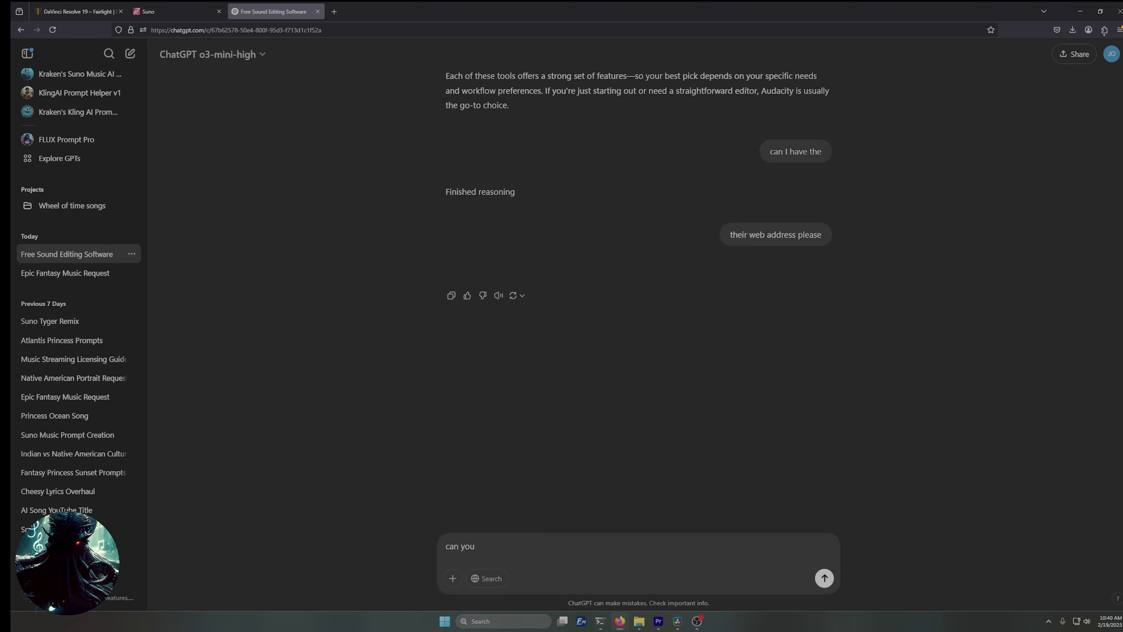
text( provide their)
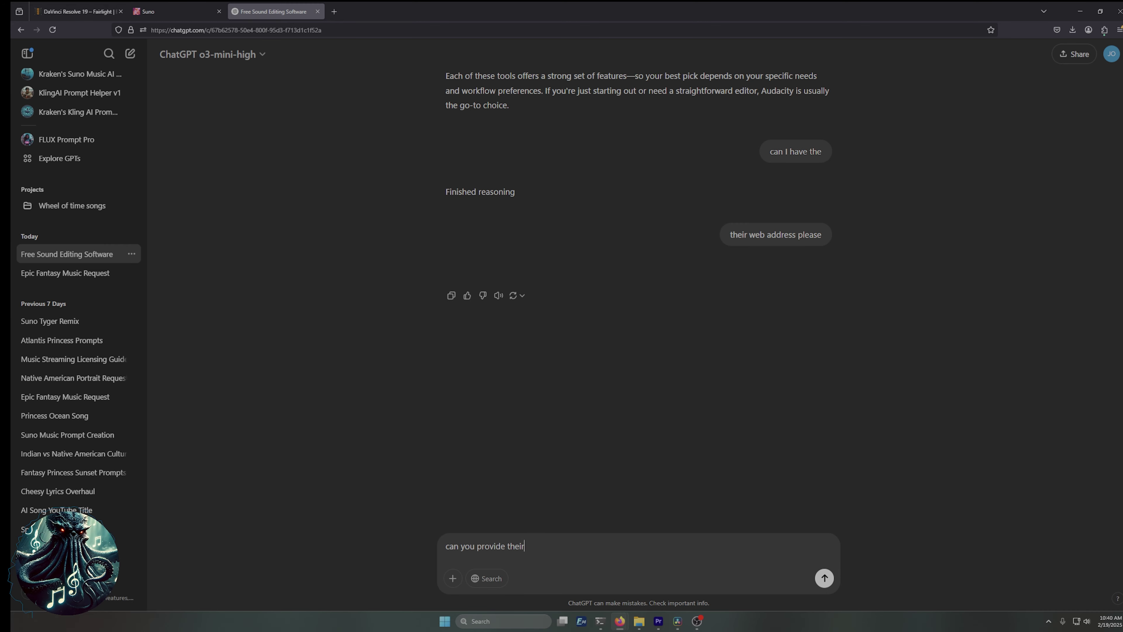
text( web sites )
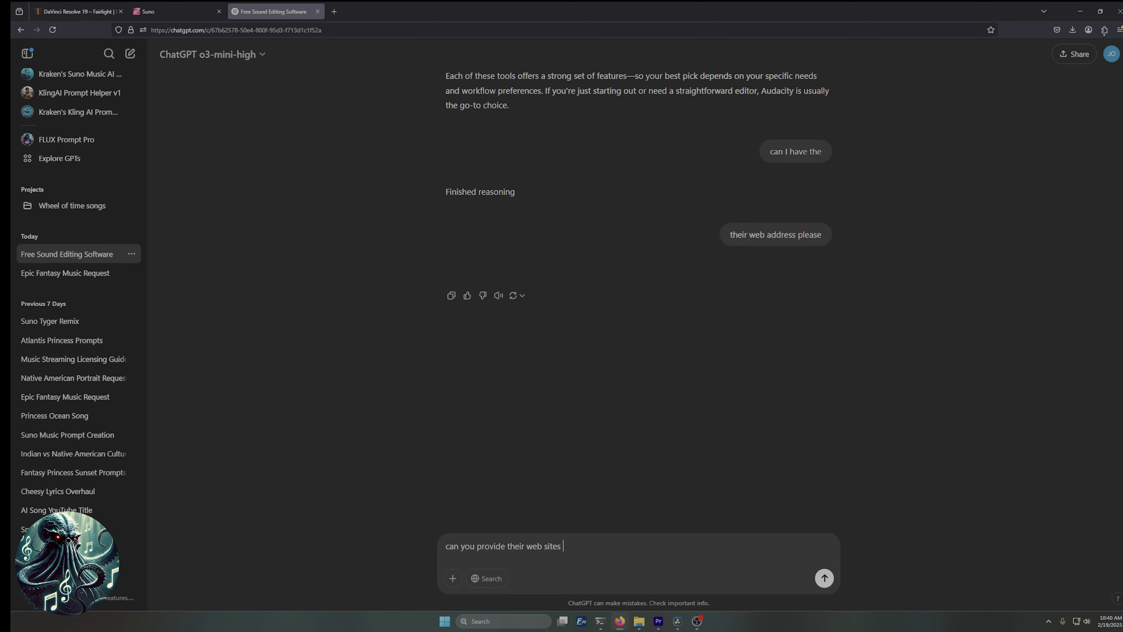
text(address?)
key(Return)
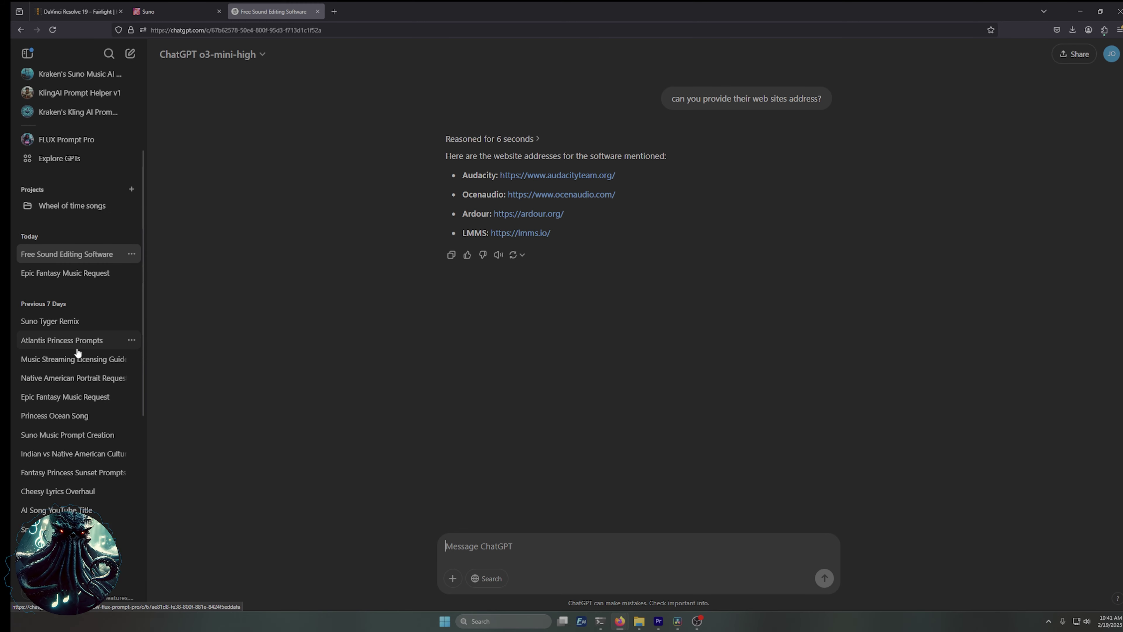
Switch to DaVinci Resolve and delete the Siren's Lure vocal and instrumental clips from the timeline and the Edit page's media pool.
click(75, 11)
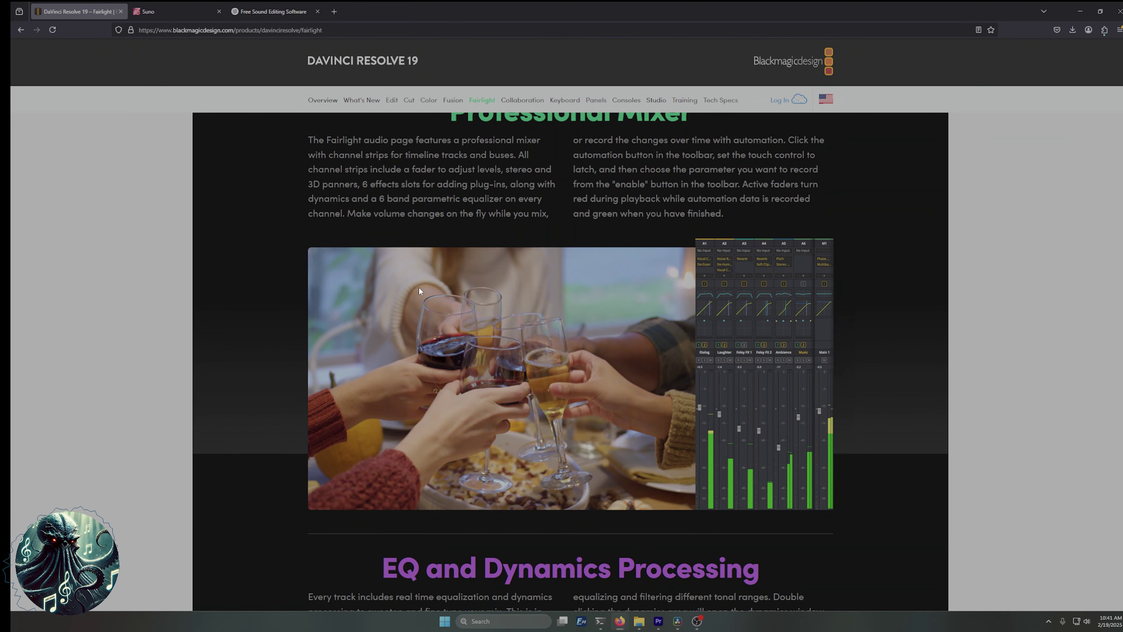
key(alt+Tab)
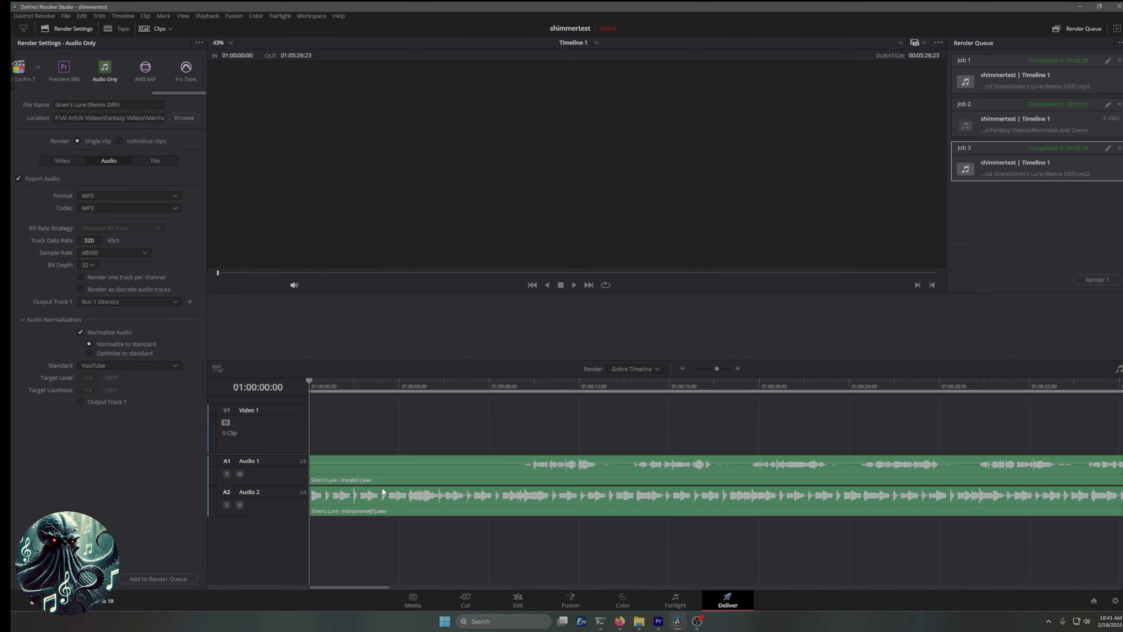
click(372, 461)
click(367, 497)
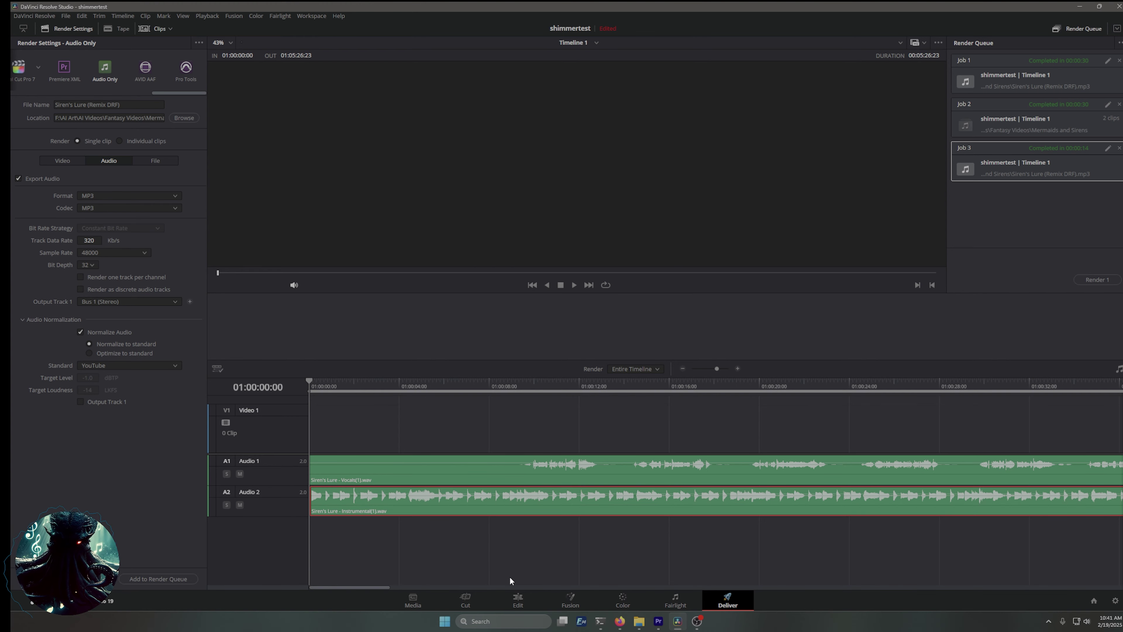
click(518, 600)
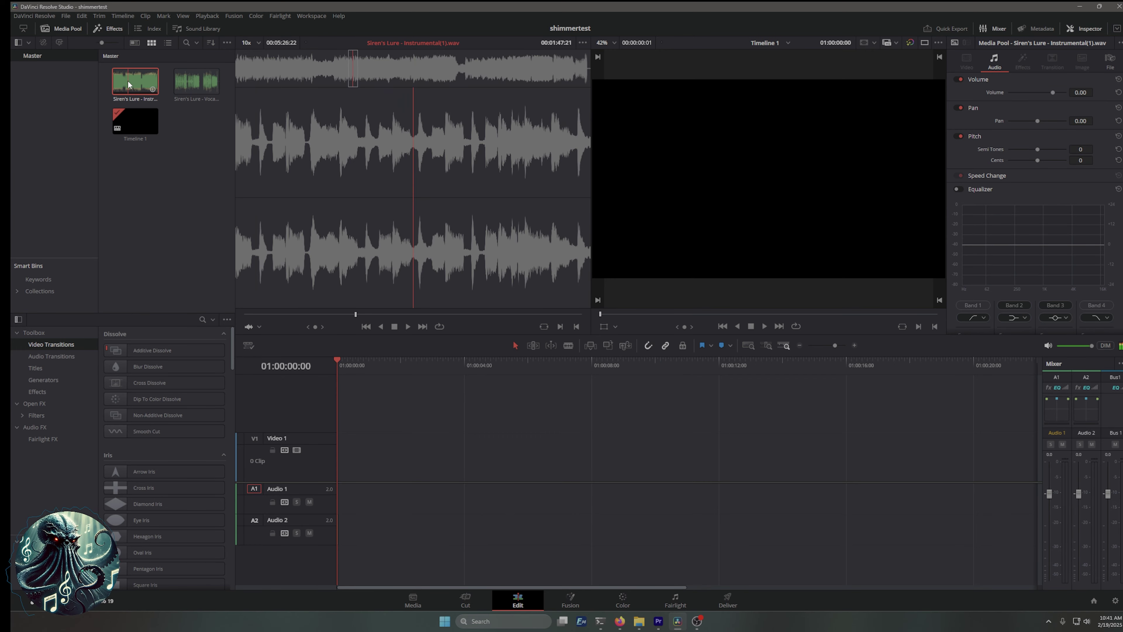
key(Delete)
key(Delete)
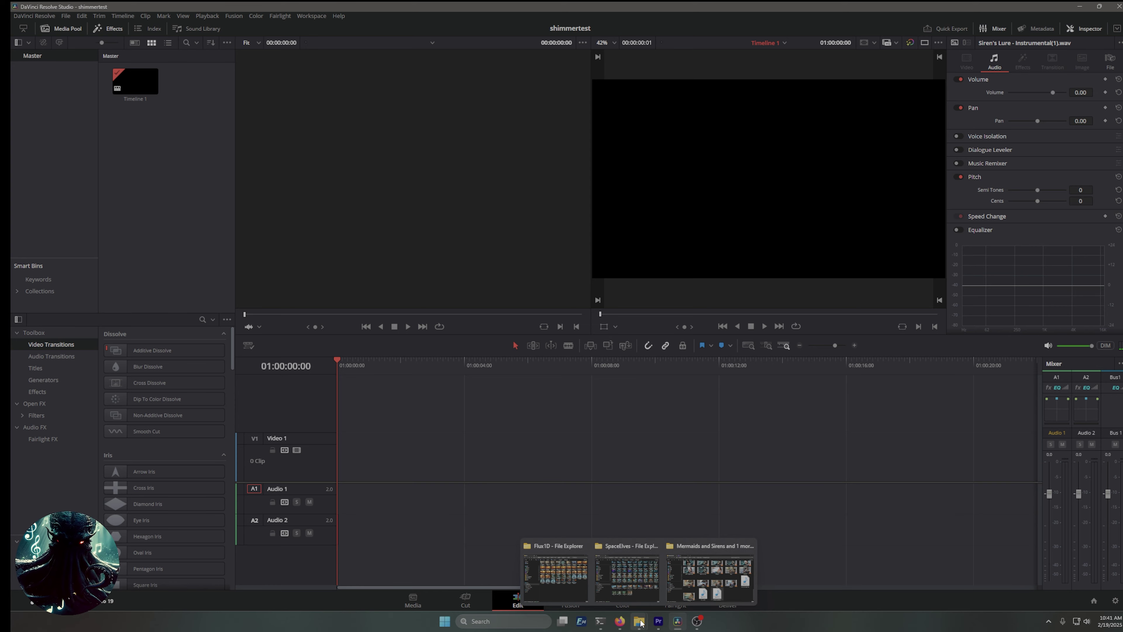
Add the Starlight on the Sails stems from Downloads to the timeline start, with Vocals.wav on Audio 1 and Instrumental.wav on Audio 2.
right_click(640, 622)
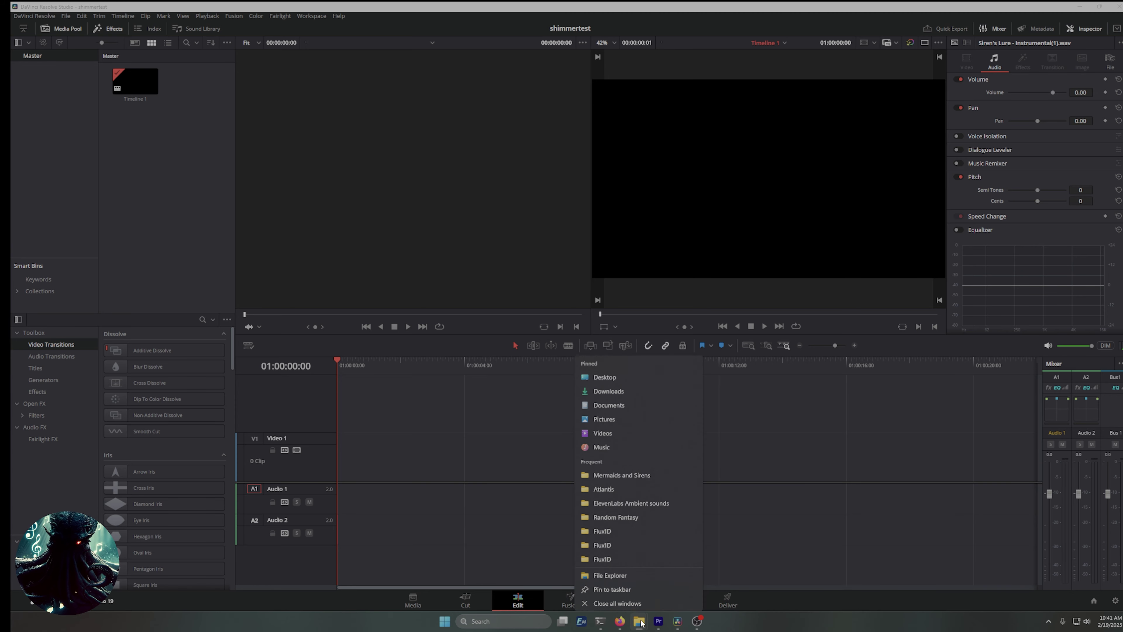
click(608, 386)
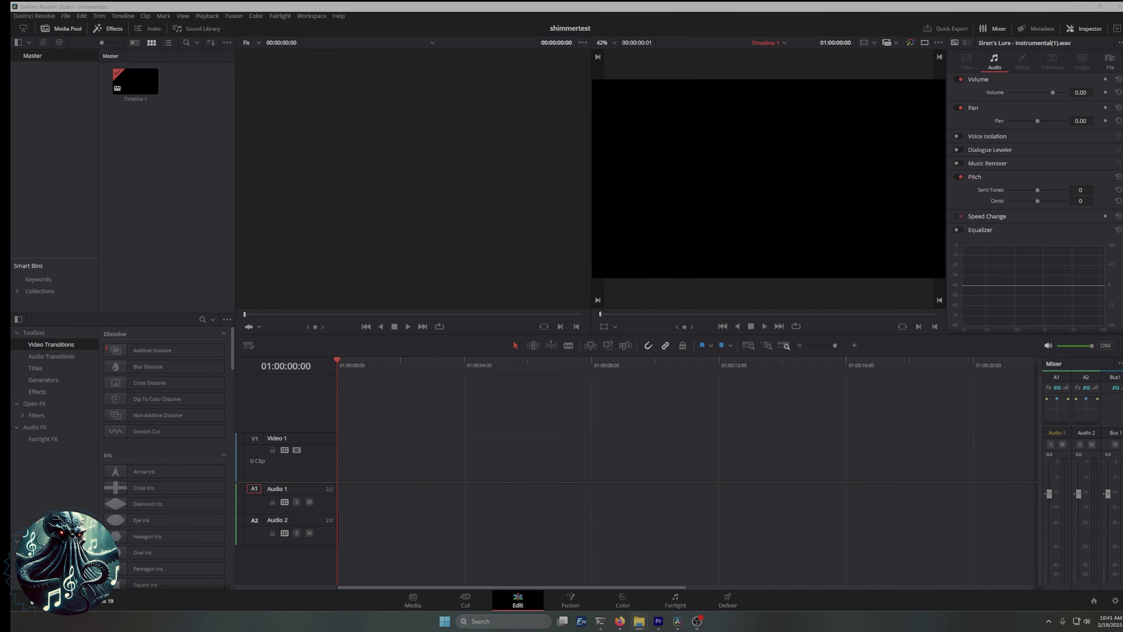
mouse_move(367, 469)
mouse_down()
mouse_move(414, 463)
mouse_move(349, 459)
mouse_up()
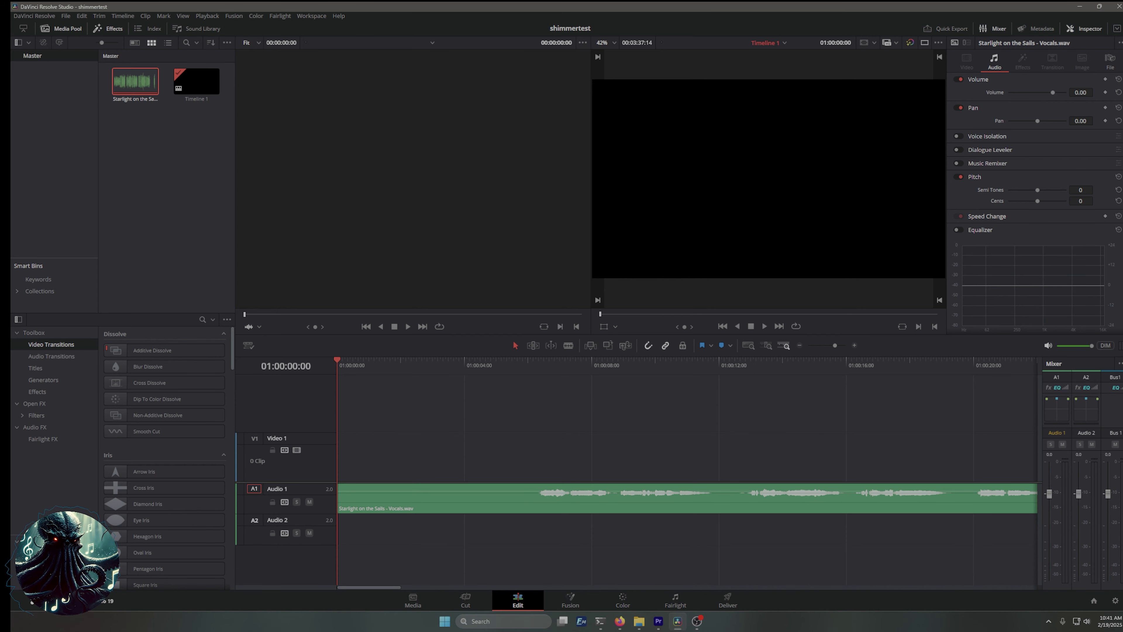
drag(531, 620, 339, 518)
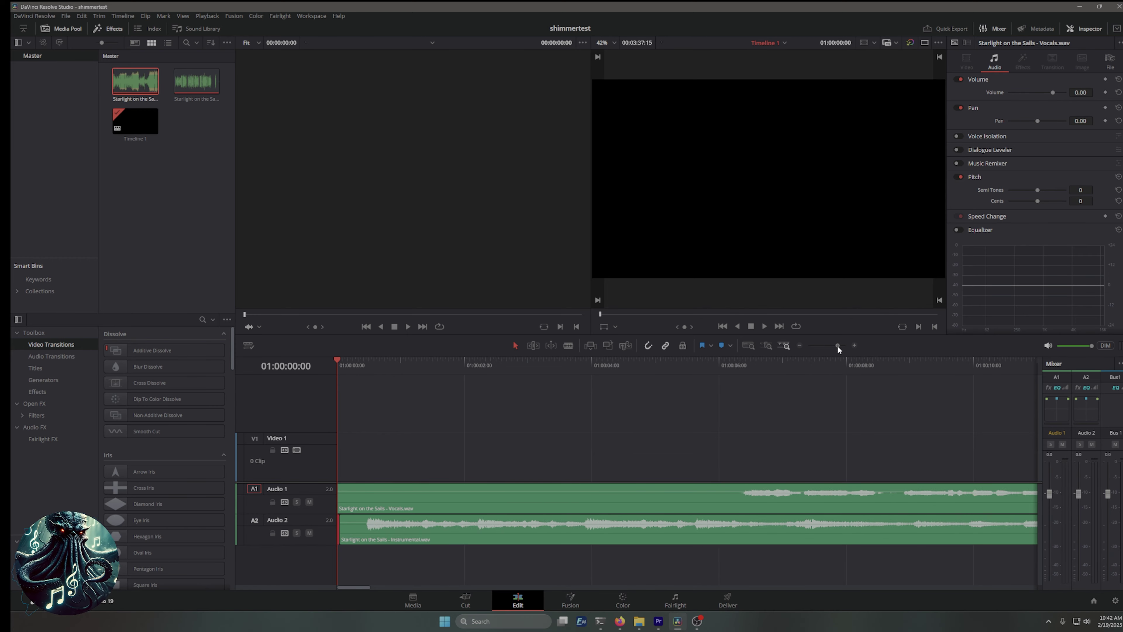
drag(834, 346, 825, 346)
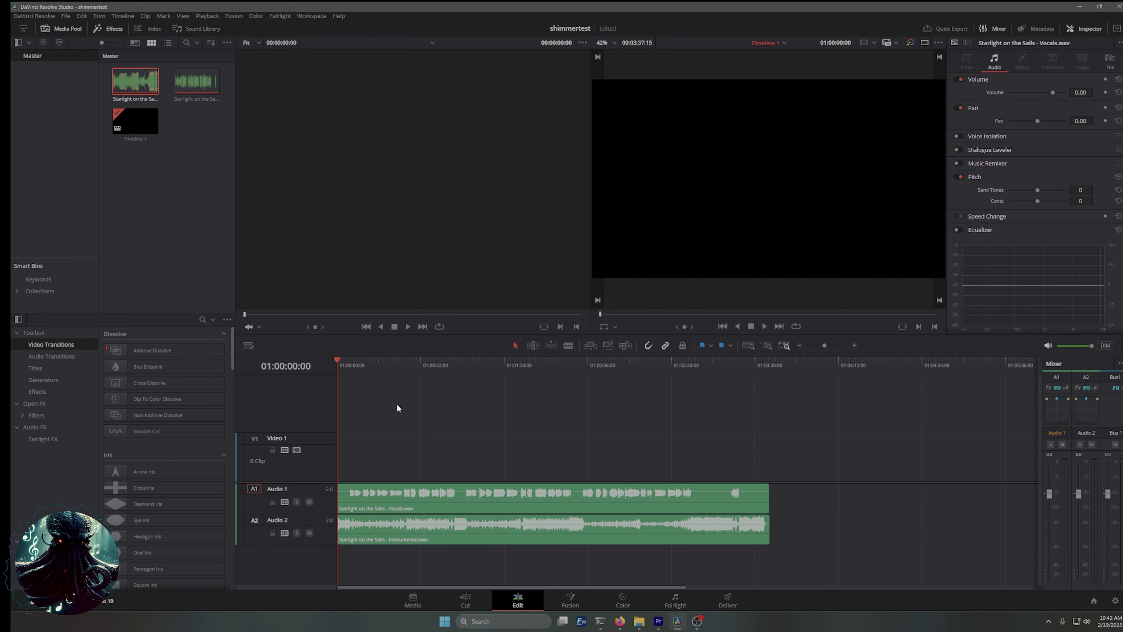
Play the opening seconds of the timeline with both stems, and stop playback.
click(764, 326)
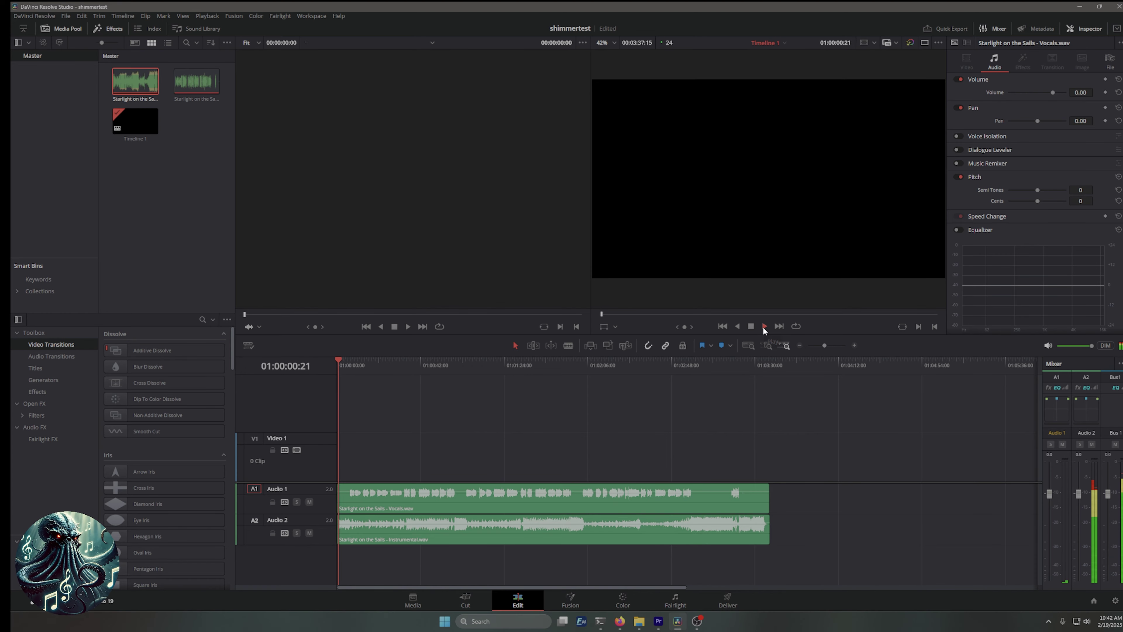
click(754, 328)
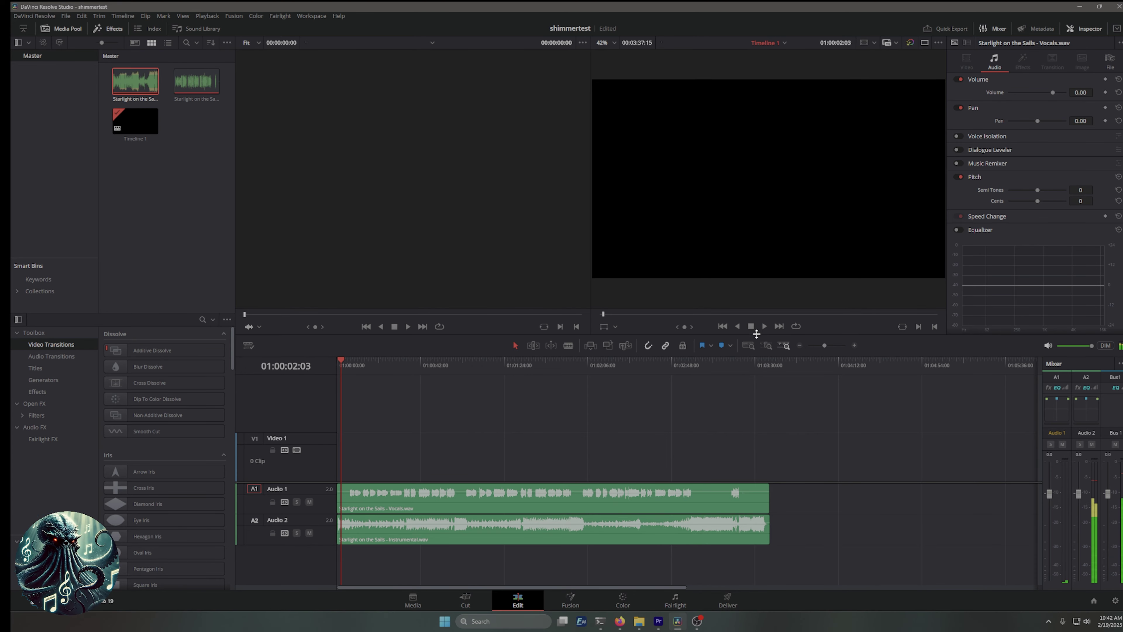
Restart DaVinci Resolve and play the Starlight on the Sails vocal and instrumental stems on the timeline.
click(1090, 625)
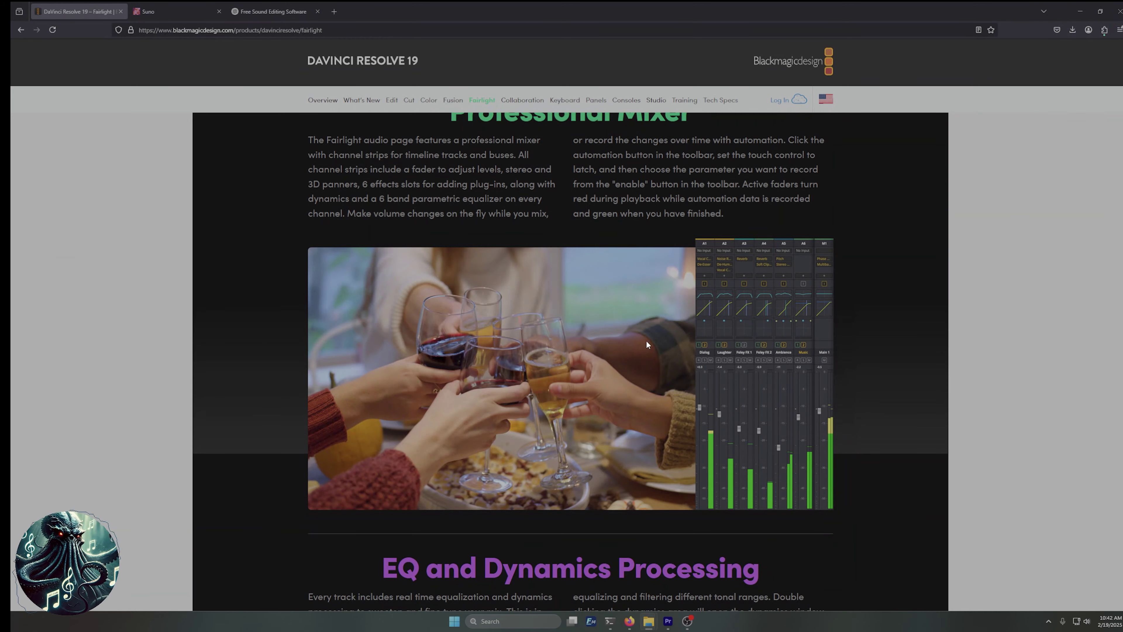
key(super+s)
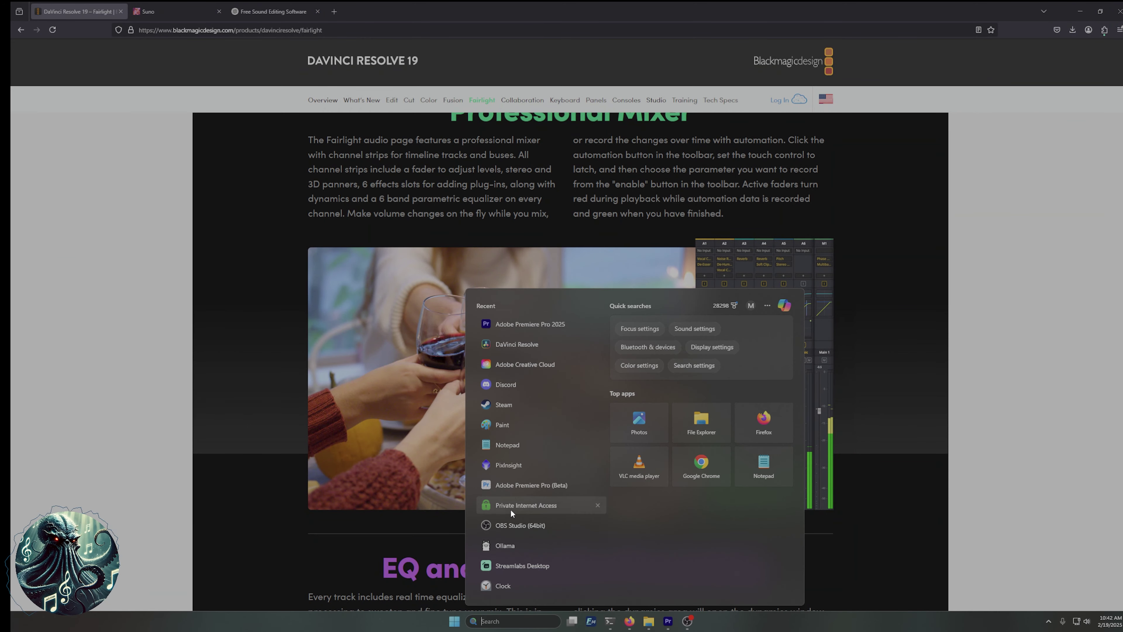
click(508, 343)
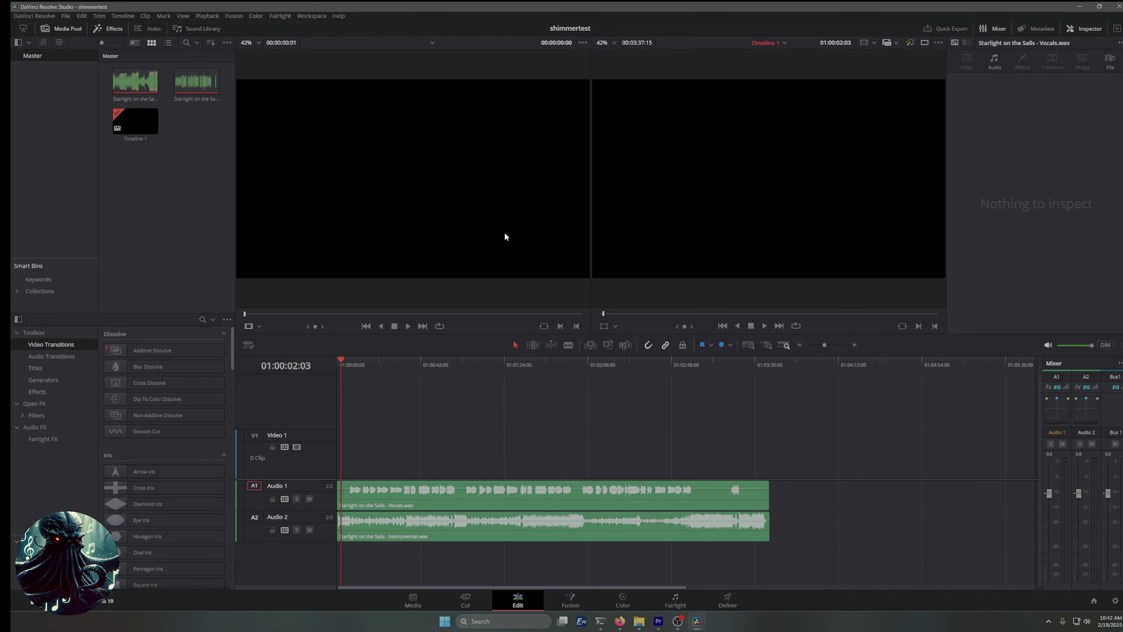
click(764, 326)
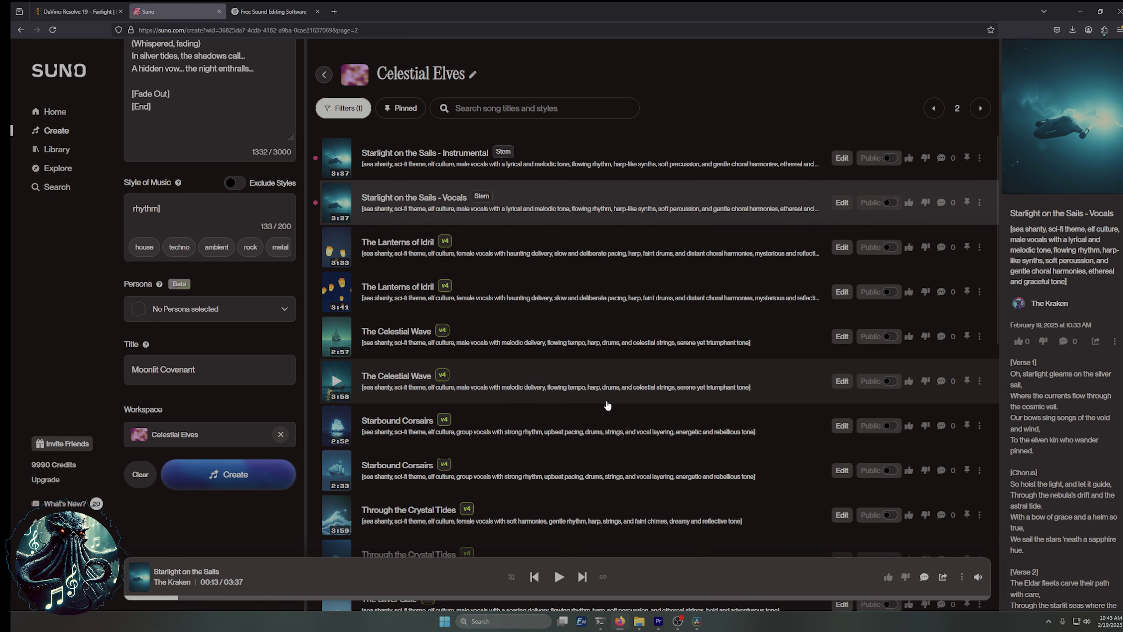
In Suno's Celestial Elves workspace, play the original 3:37 version of "Starlight on the Sails" for comparison with the stems.
scroll(607, 406, down, 3)
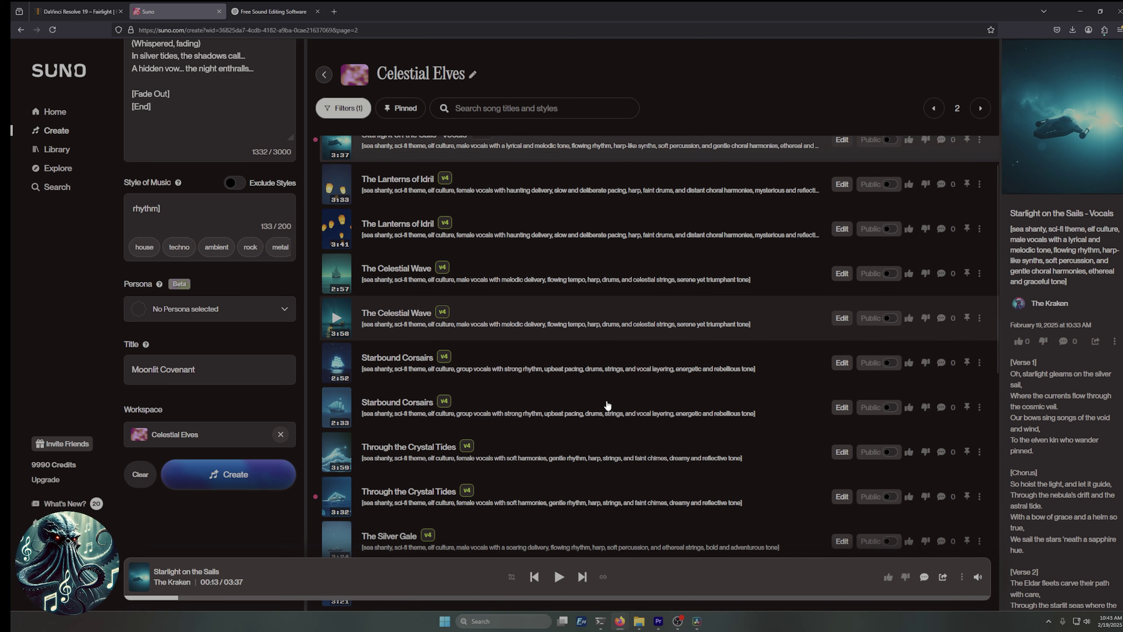
scroll(608, 406, down, 6)
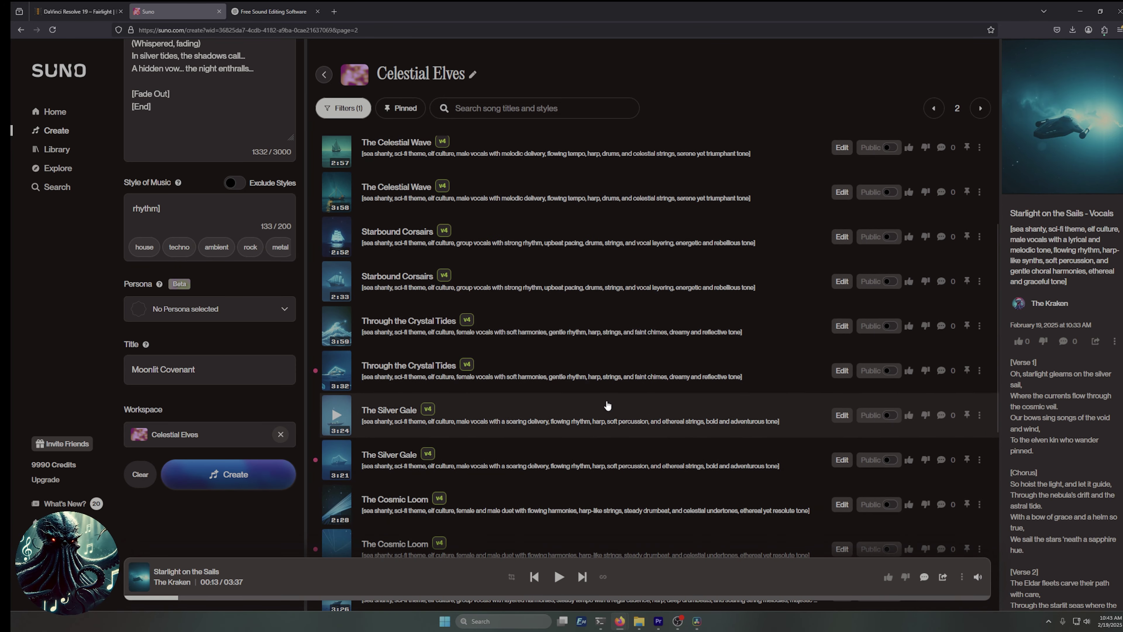
scroll(608, 405, down, 4)
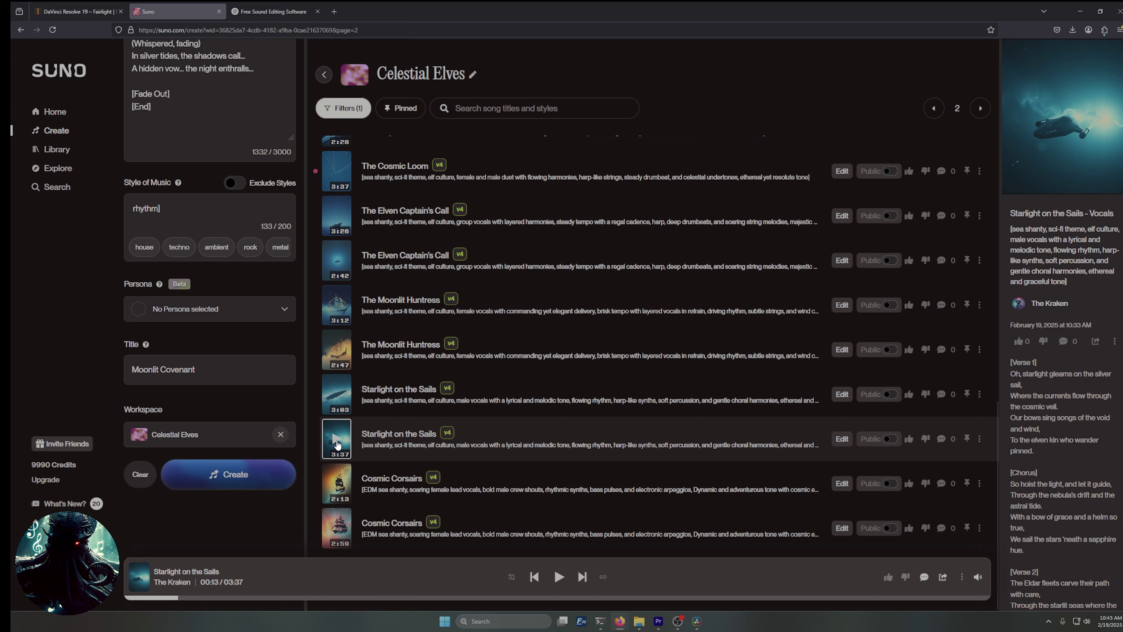
click(337, 443)
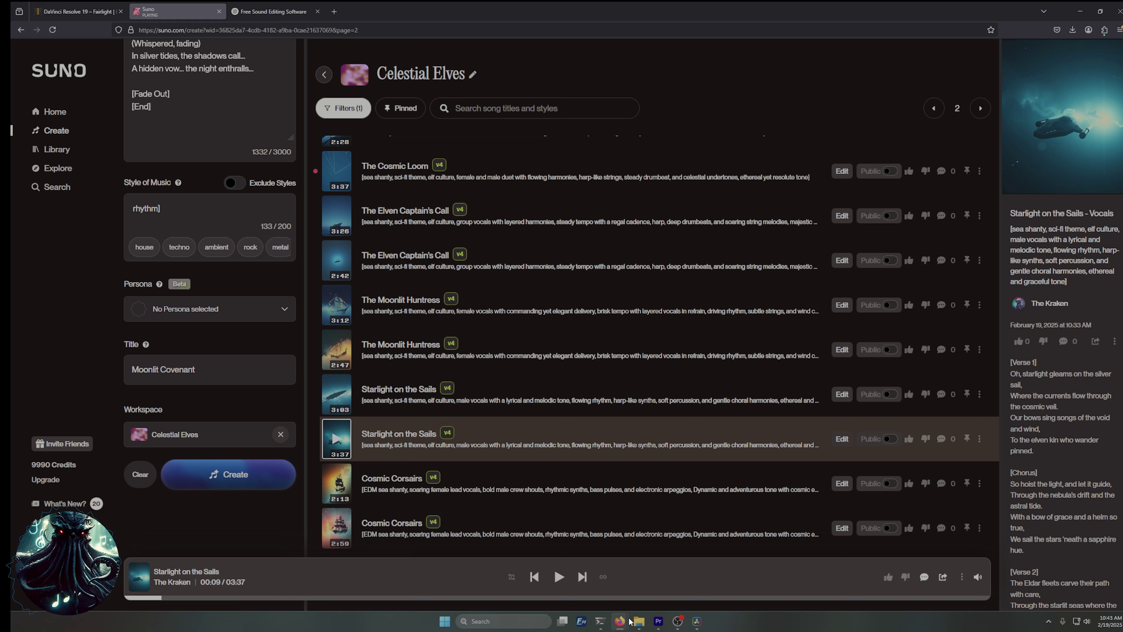
Switch to DaVinci Resolve and play both Starlight on the Sails stems together from the start of the timeline.
click(697, 626)
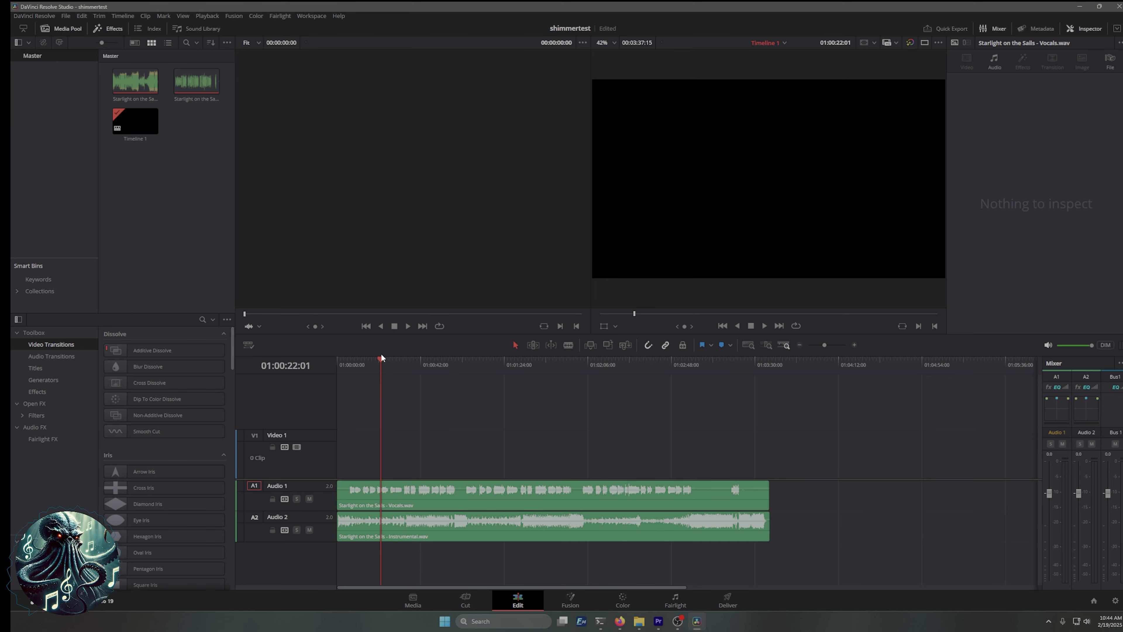
drag(381, 358, 296, 365)
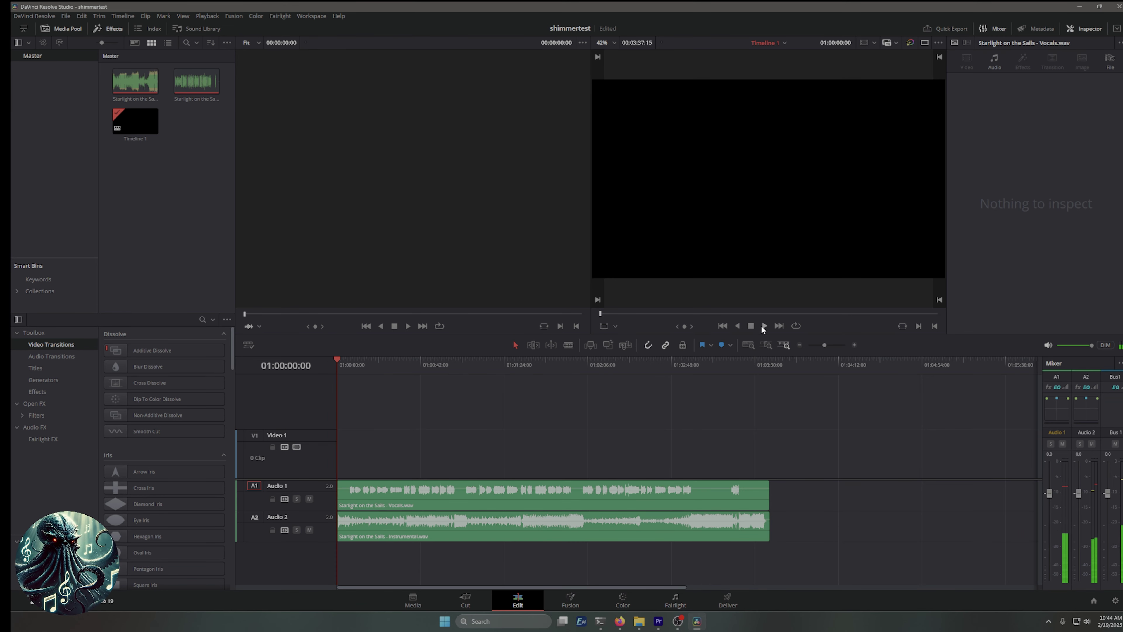
click(764, 327)
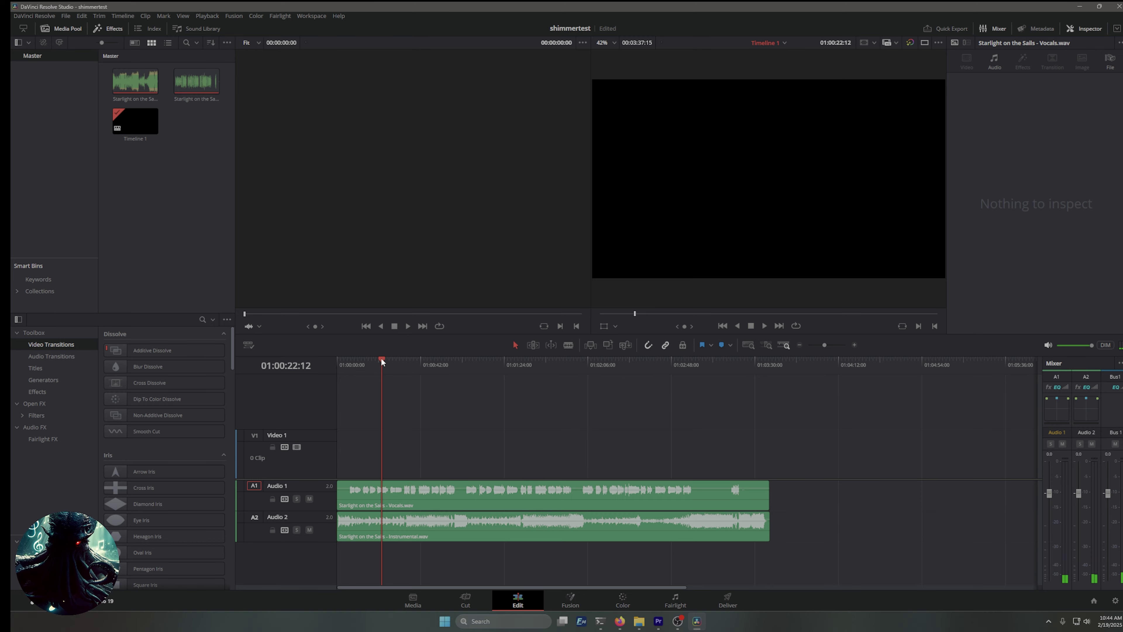
Mute the vocals on Audio 1 and play the instrumental alone from the start, enlarging the Audio 2 track to show its waveform.
drag(383, 361, 315, 357)
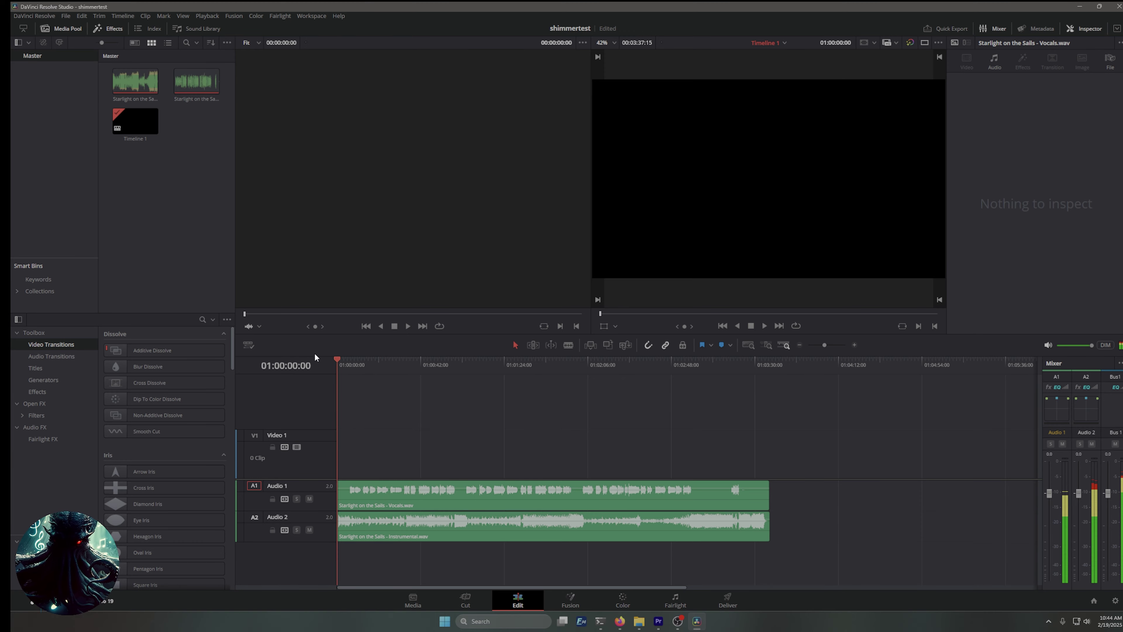
click(310, 499)
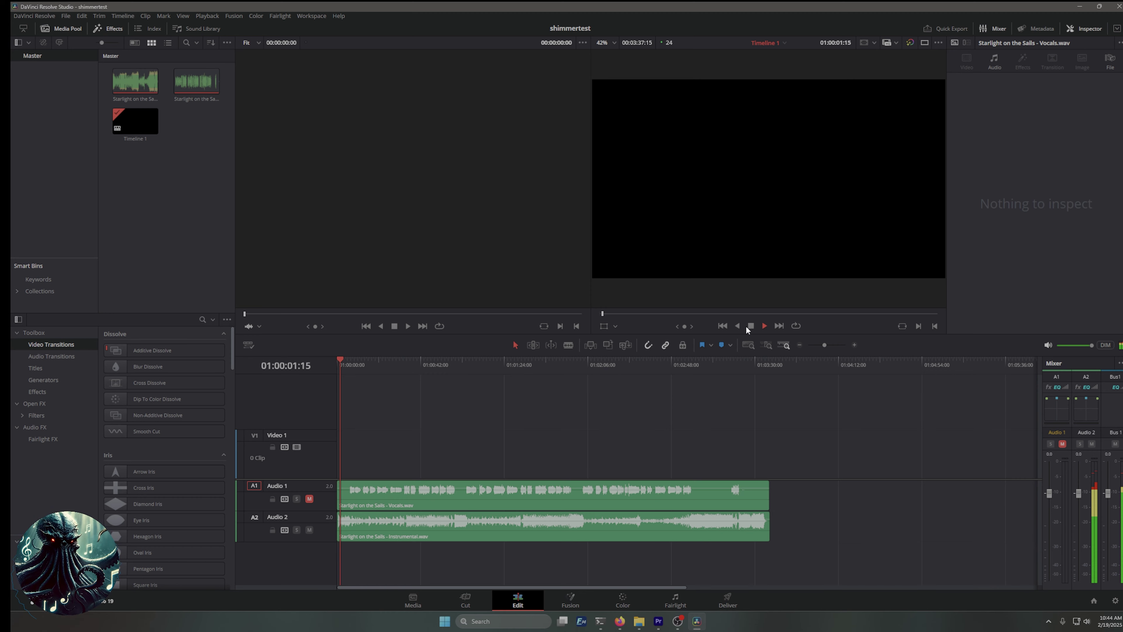
click(751, 326)
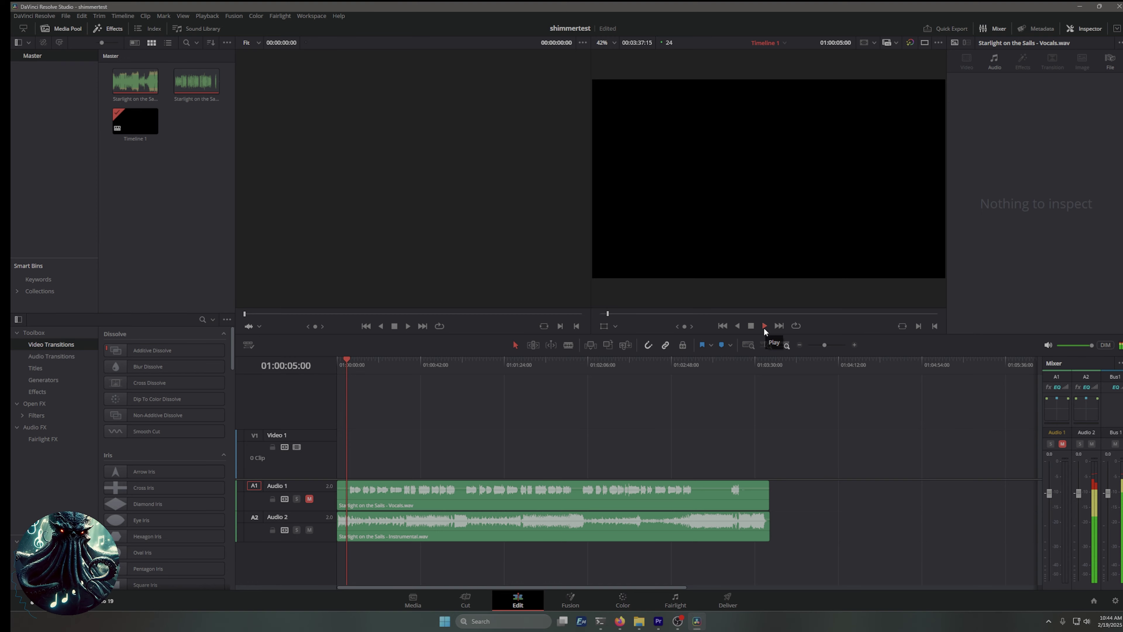
scroll(317, 435, down, 1)
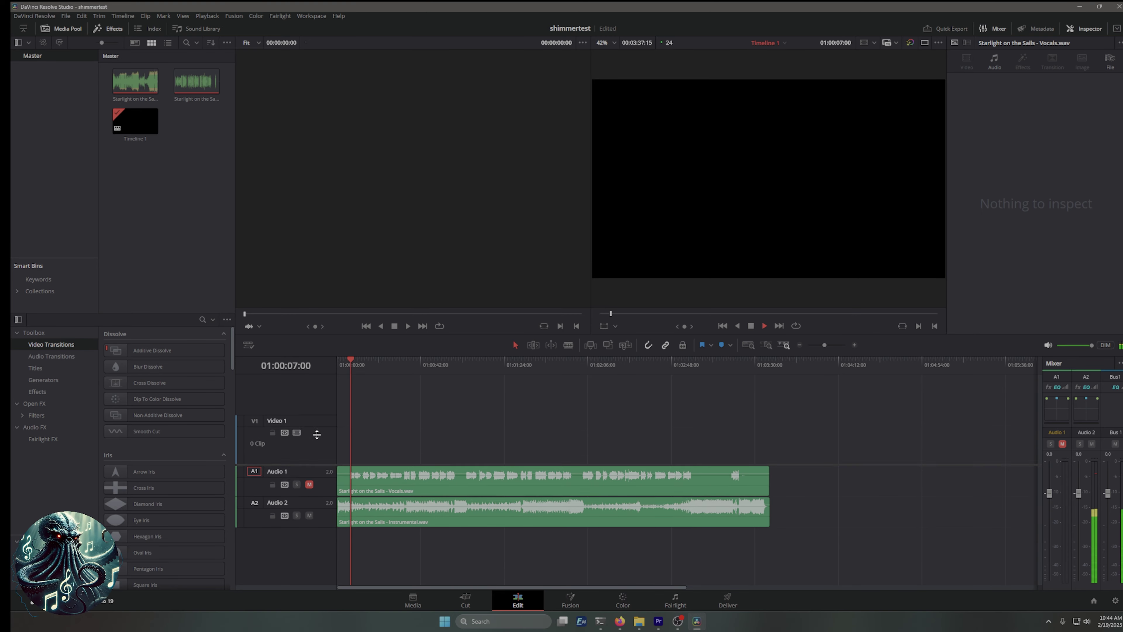
scroll(317, 434, down, 3)
drag(325, 464, 316, 524)
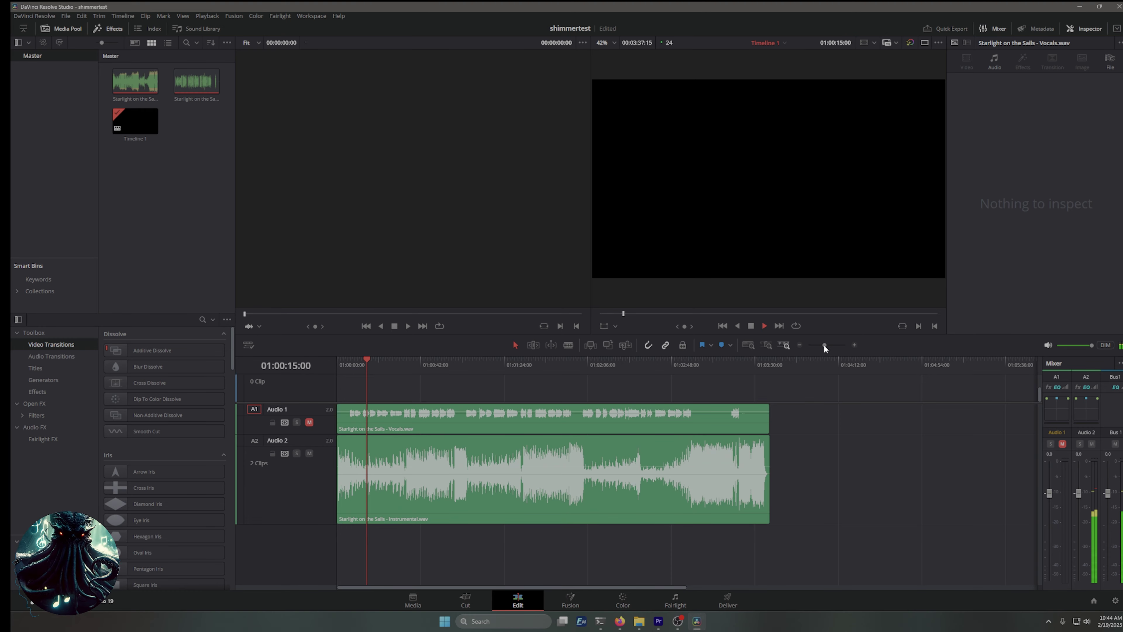
drag(824, 344, 834, 345)
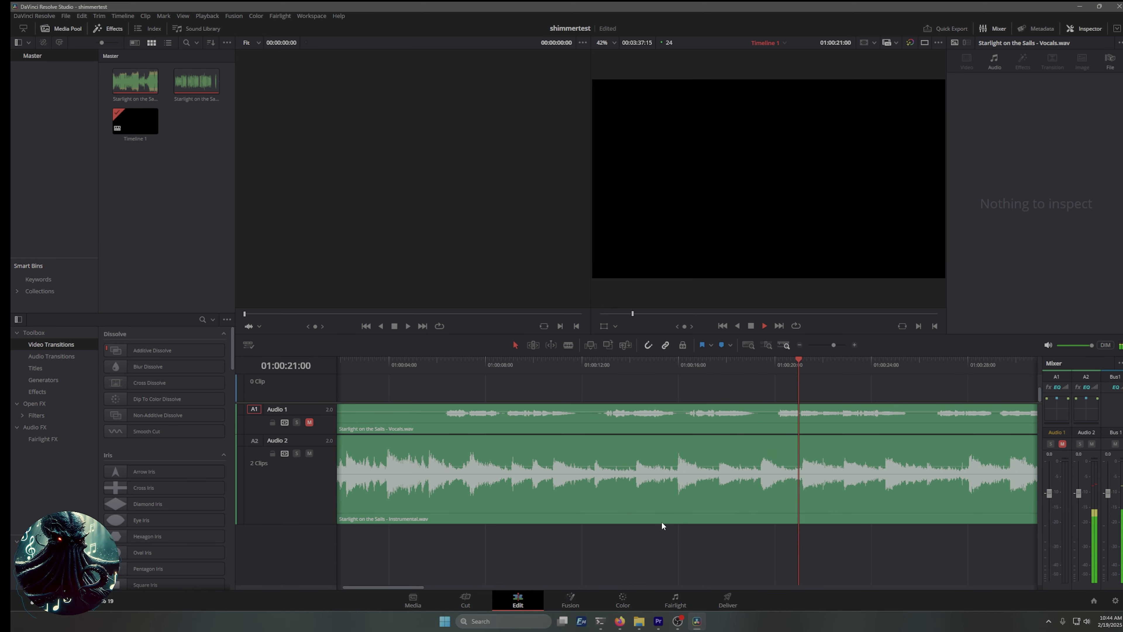
click(751, 326)
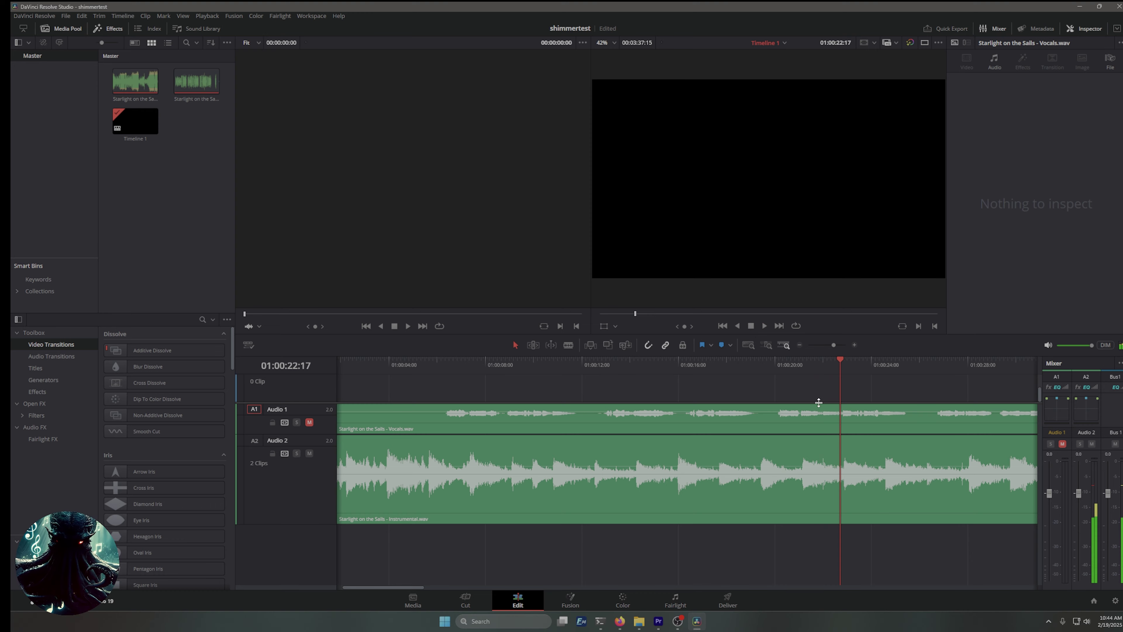
Enlarge the Audio 1 track, unmute it, mute Audio 2, and play the vocals alone from the timeline start.
drag(630, 365, 327, 372)
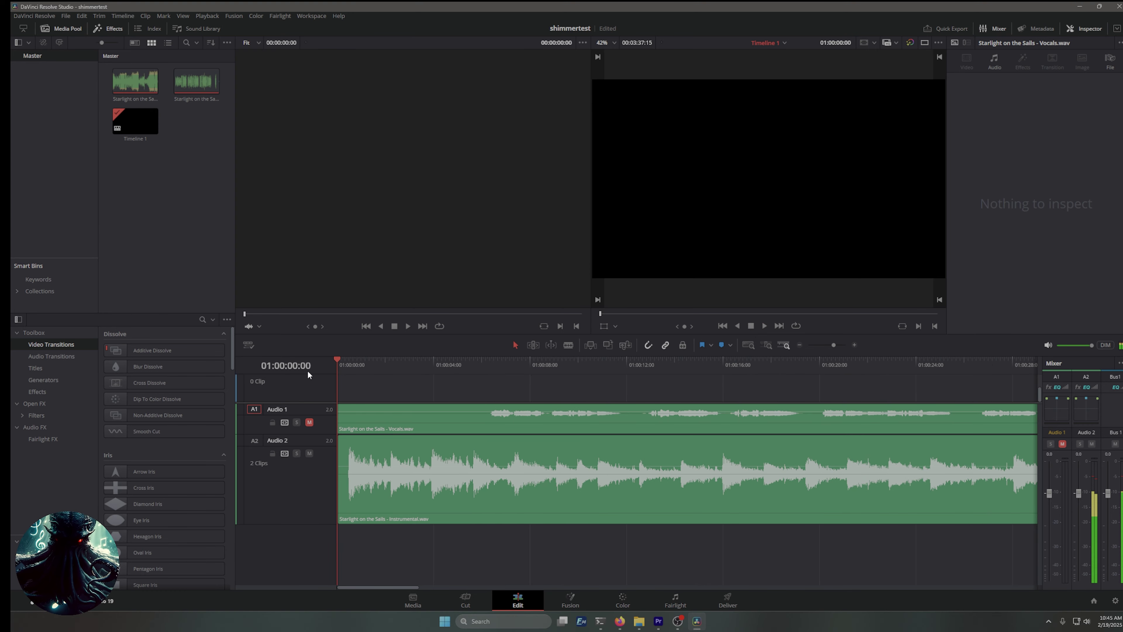
drag(326, 432, 320, 509)
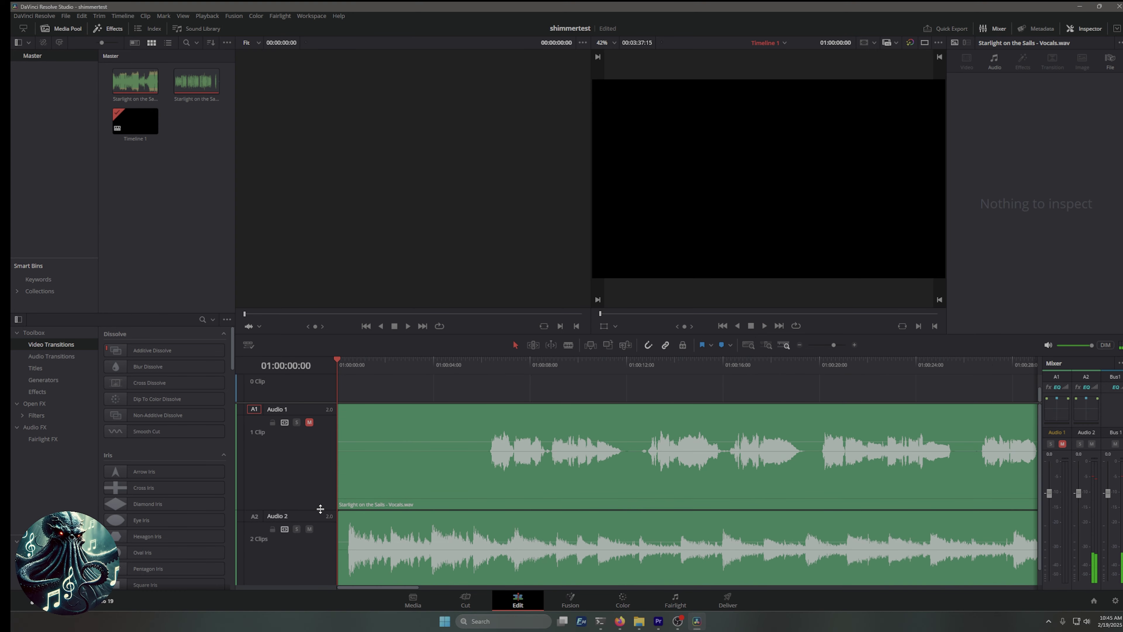
click(309, 422)
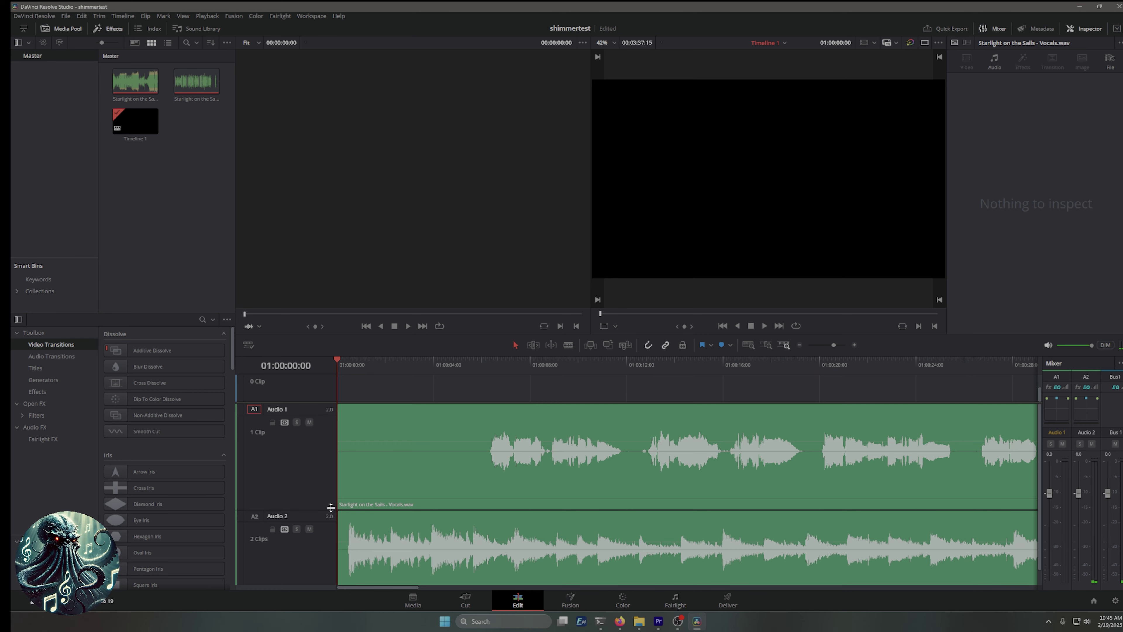
click(310, 529)
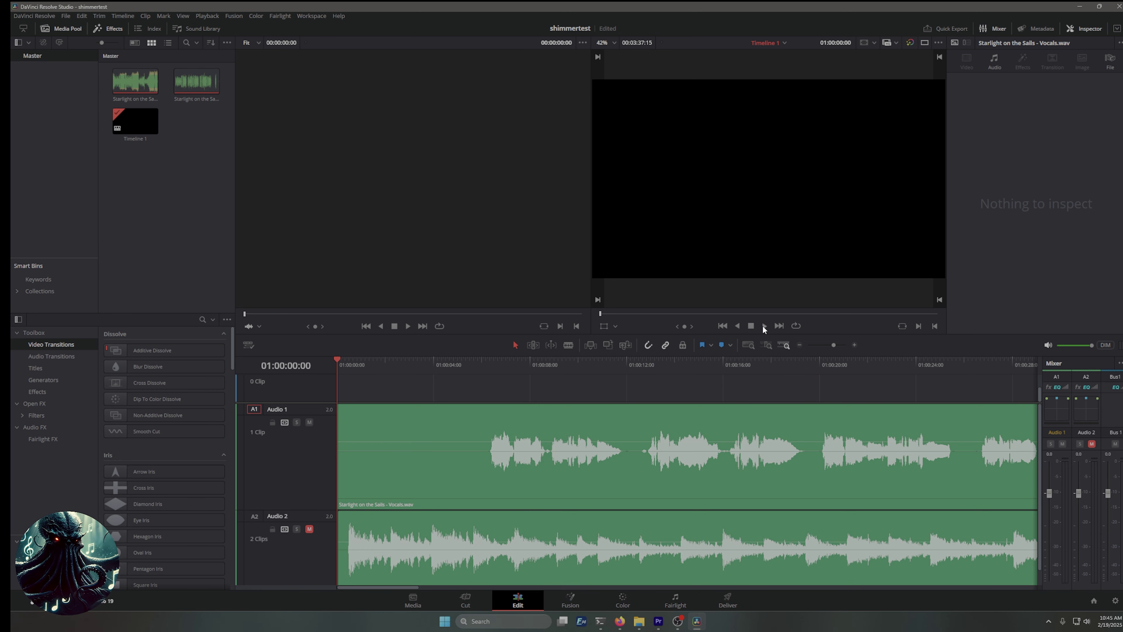
click(764, 326)
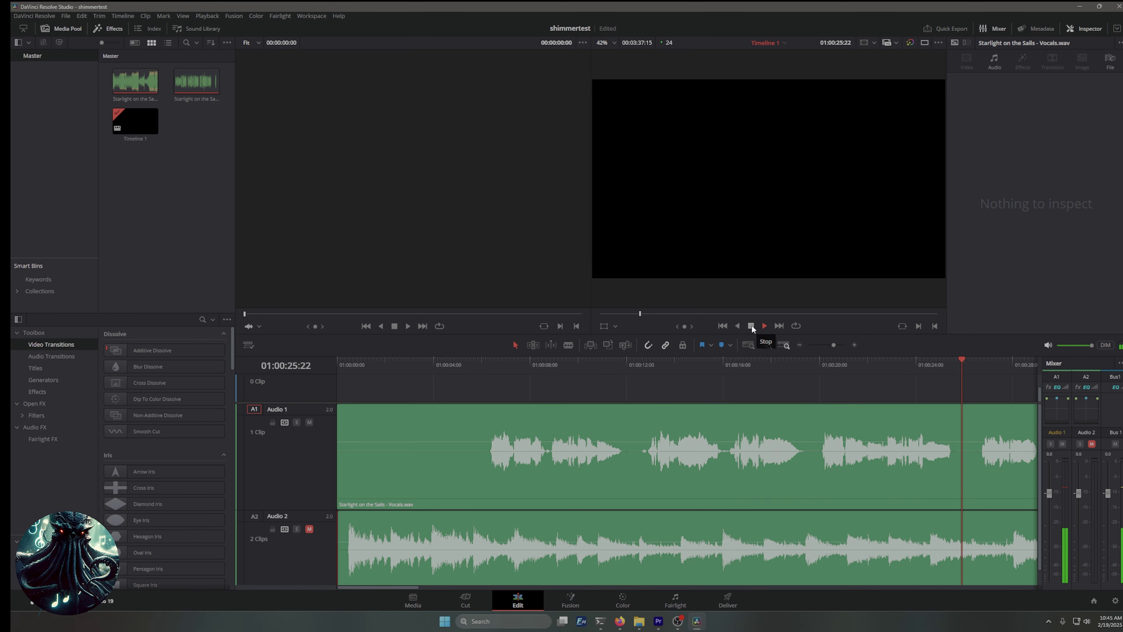
click(752, 325)
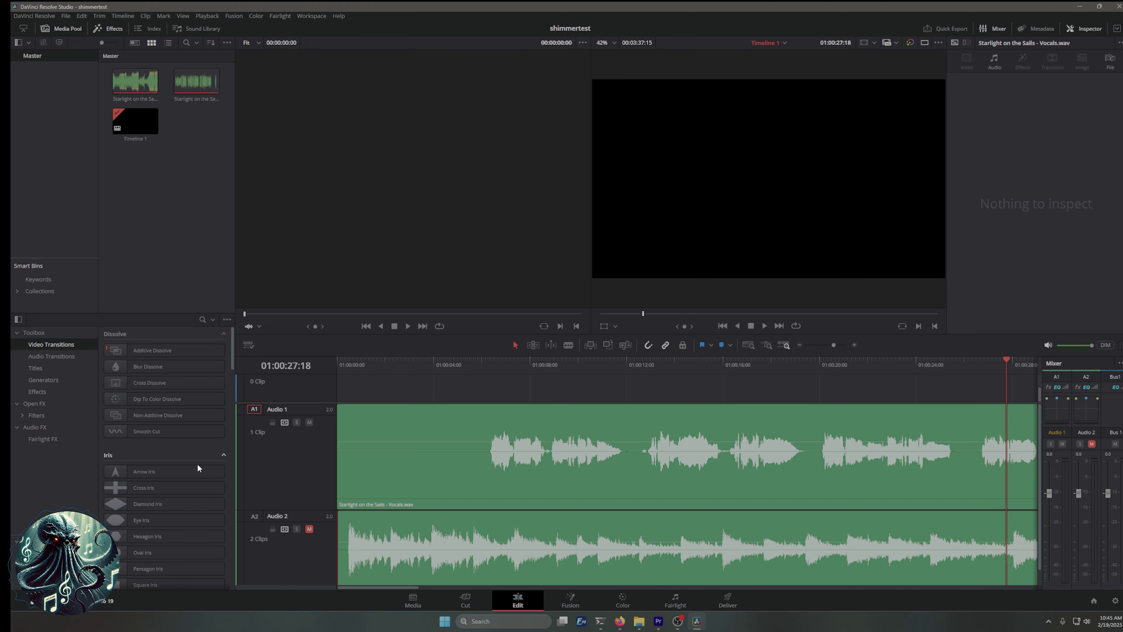
On the Fairlight page, unmute Audio 2, play both stems from the start, and return the playhead to the beginning.
click(394, 453)
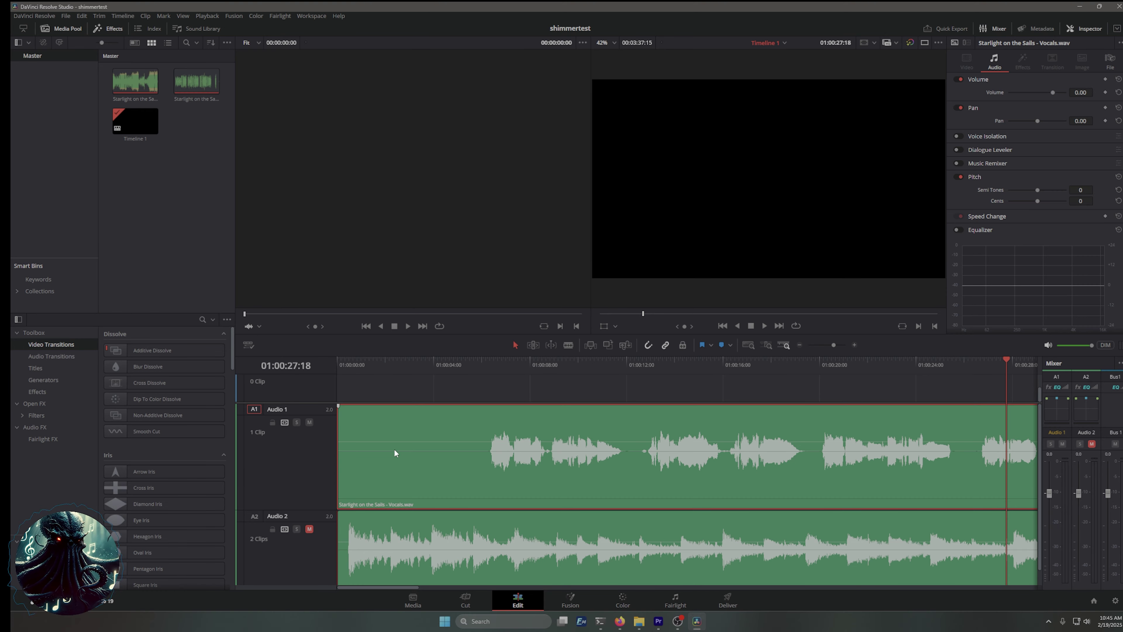
click(673, 601)
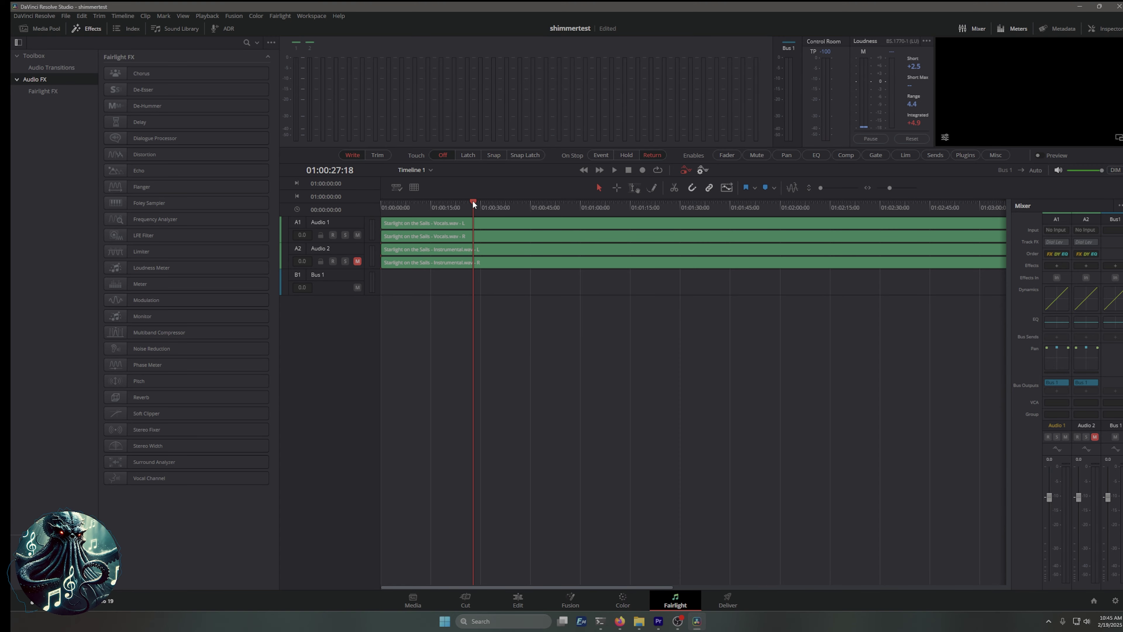
drag(474, 203, 382, 203)
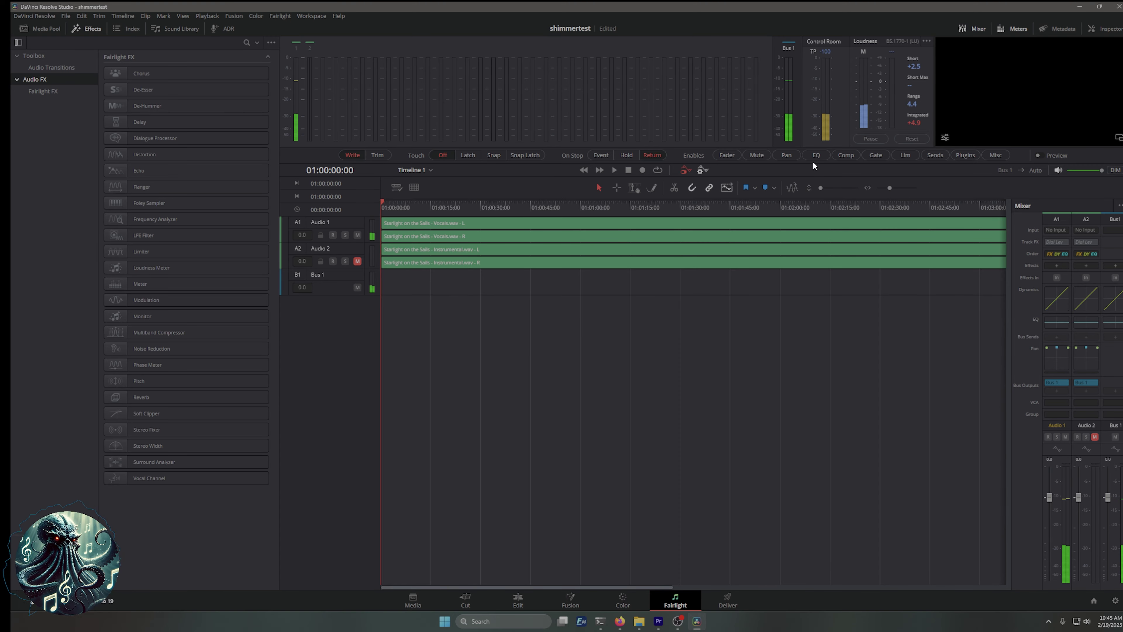
click(357, 261)
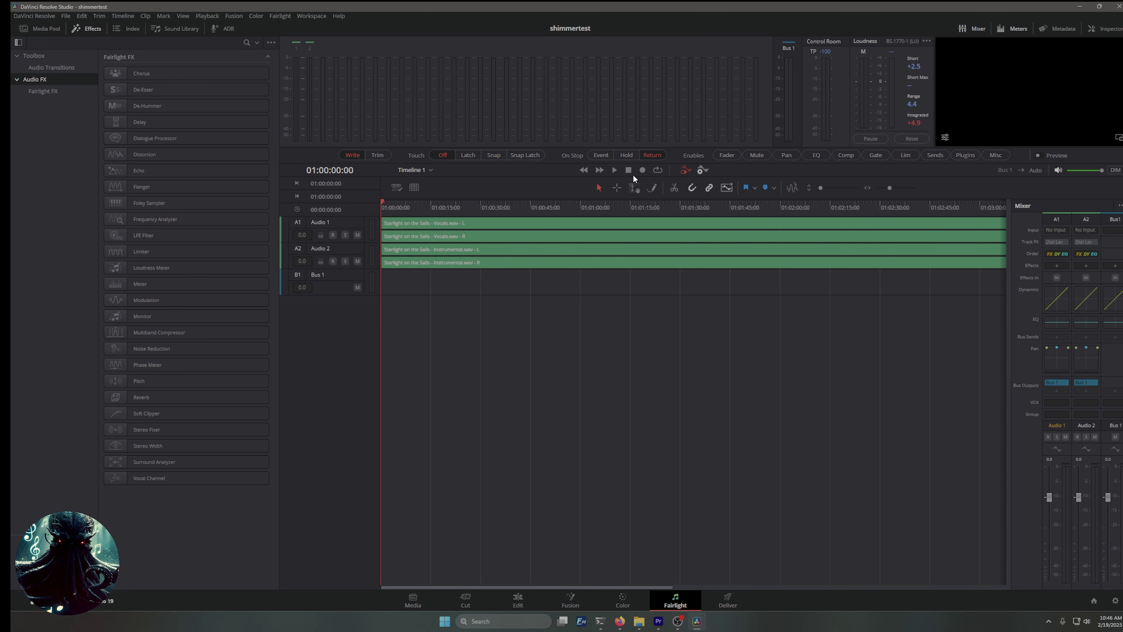
click(614, 171)
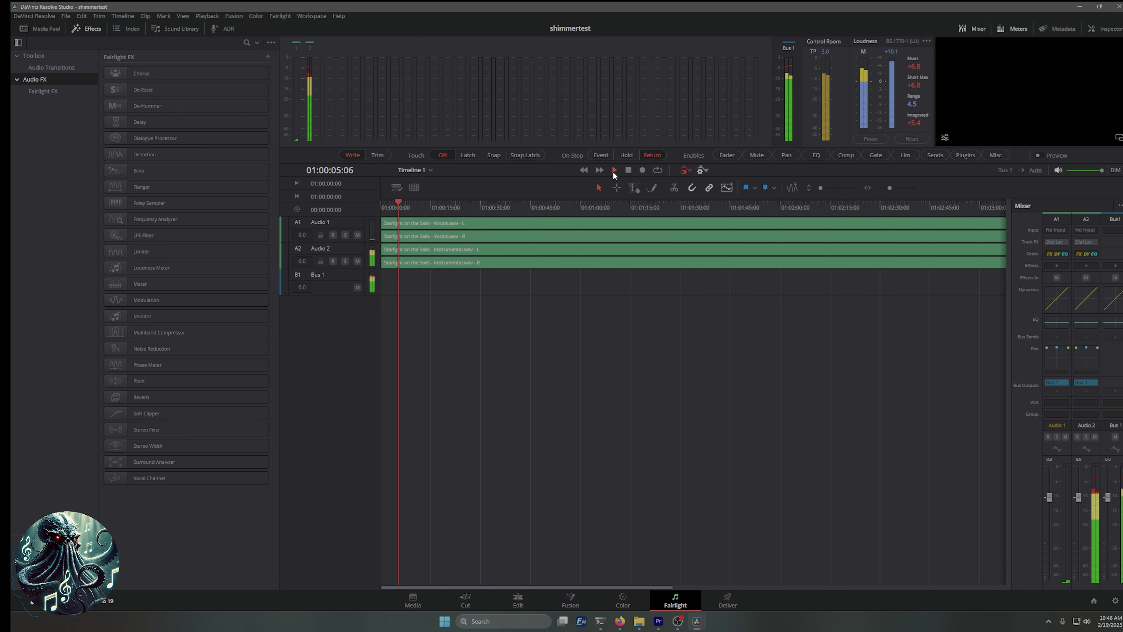
click(629, 170)
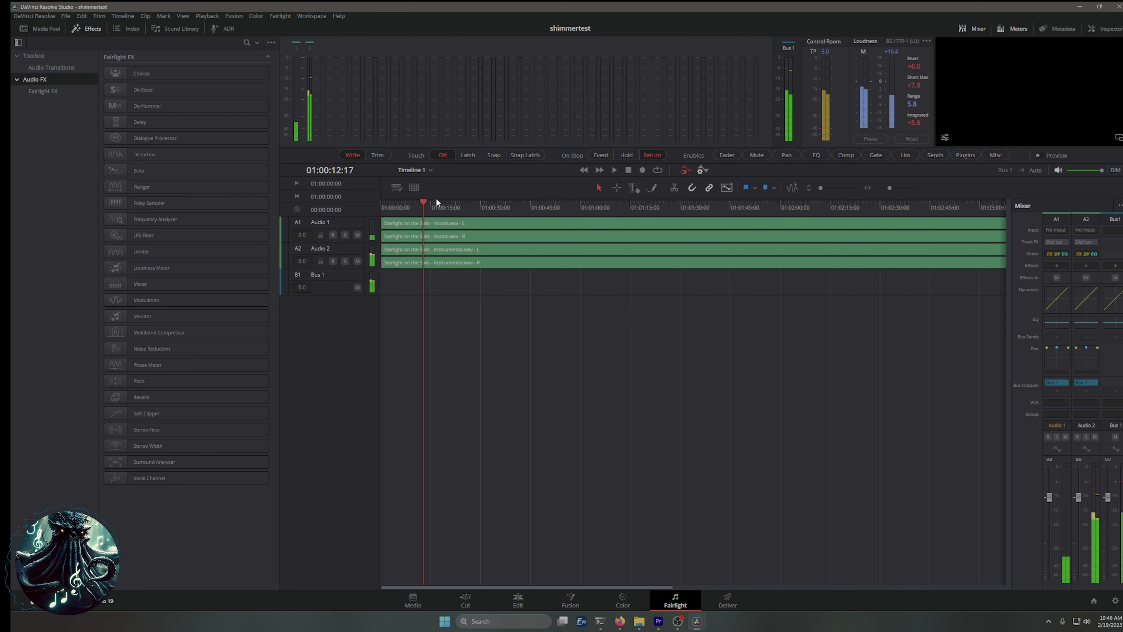
drag(422, 201, 371, 201)
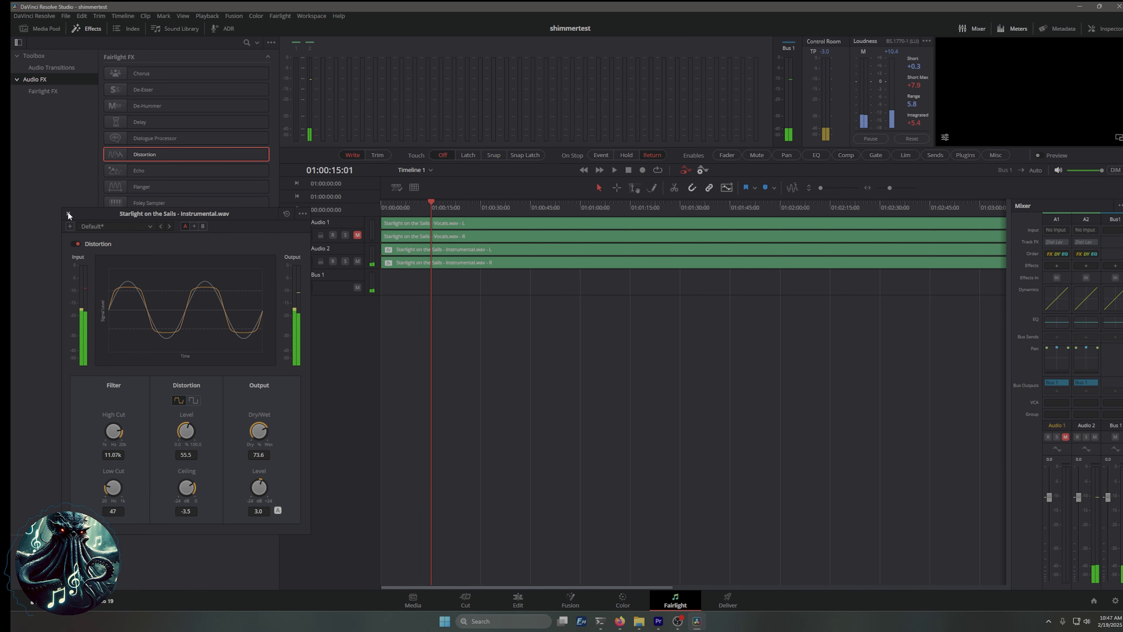
Close the instrumental's Distortion settings and apply the Echo effect to the Vocals.wav clip on Audio 1.
click(68, 213)
drag(139, 173, 461, 227)
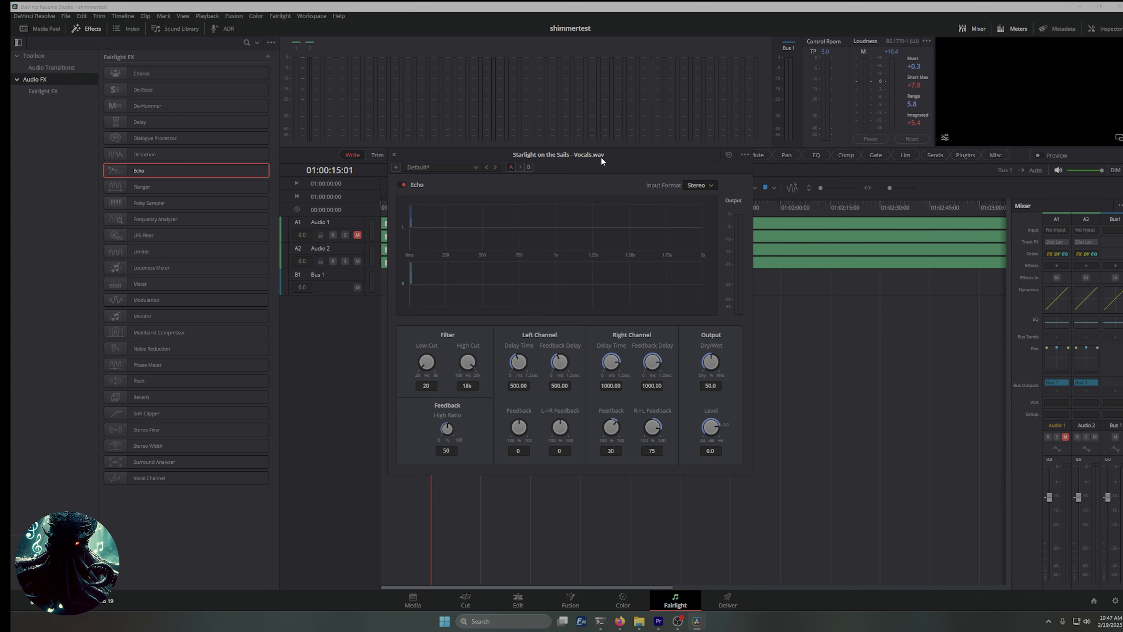
drag(602, 160, 232, 303)
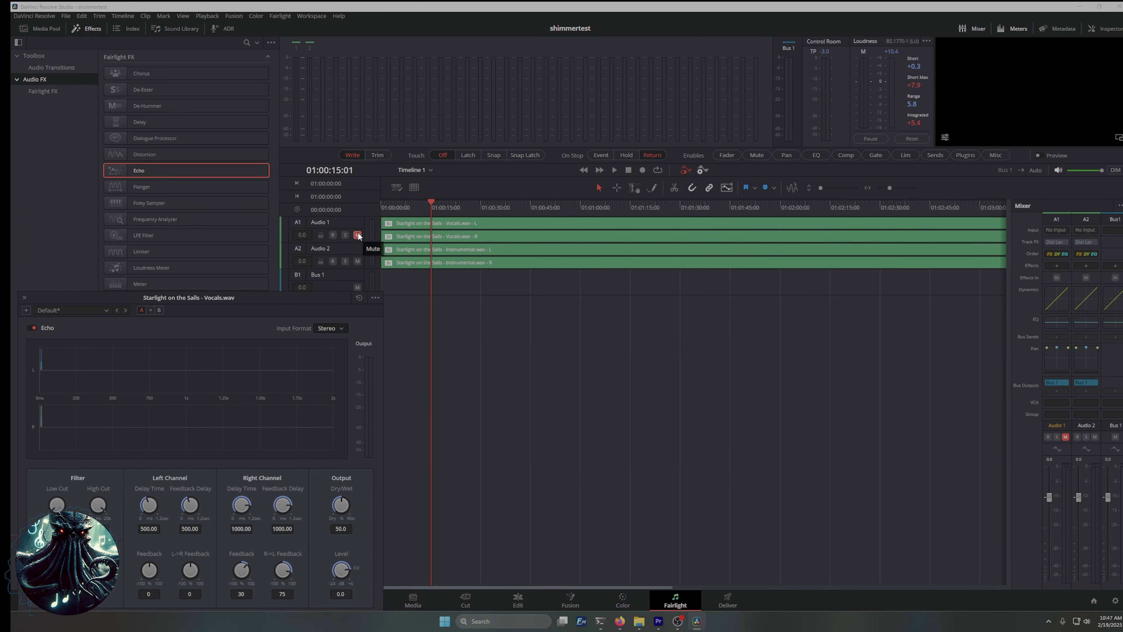
Unmute Audio 1 and audition the echoed vocals with Audio 2 muted, close the Echo settings, stop playback, and unmute Audio 2.
click(357, 234)
click(358, 261)
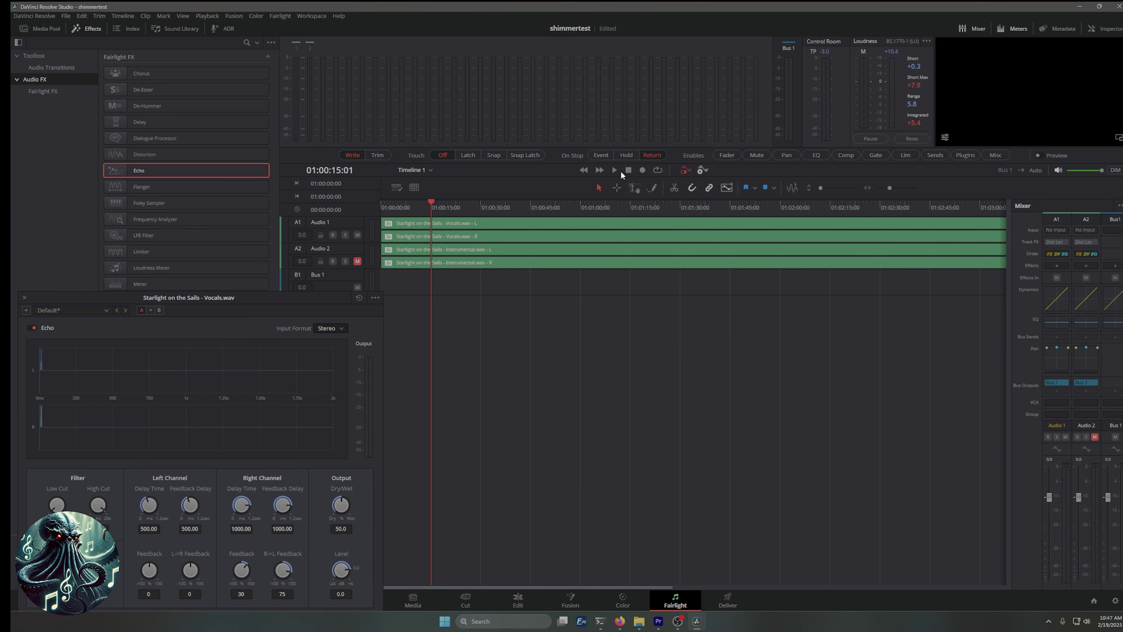
click(618, 171)
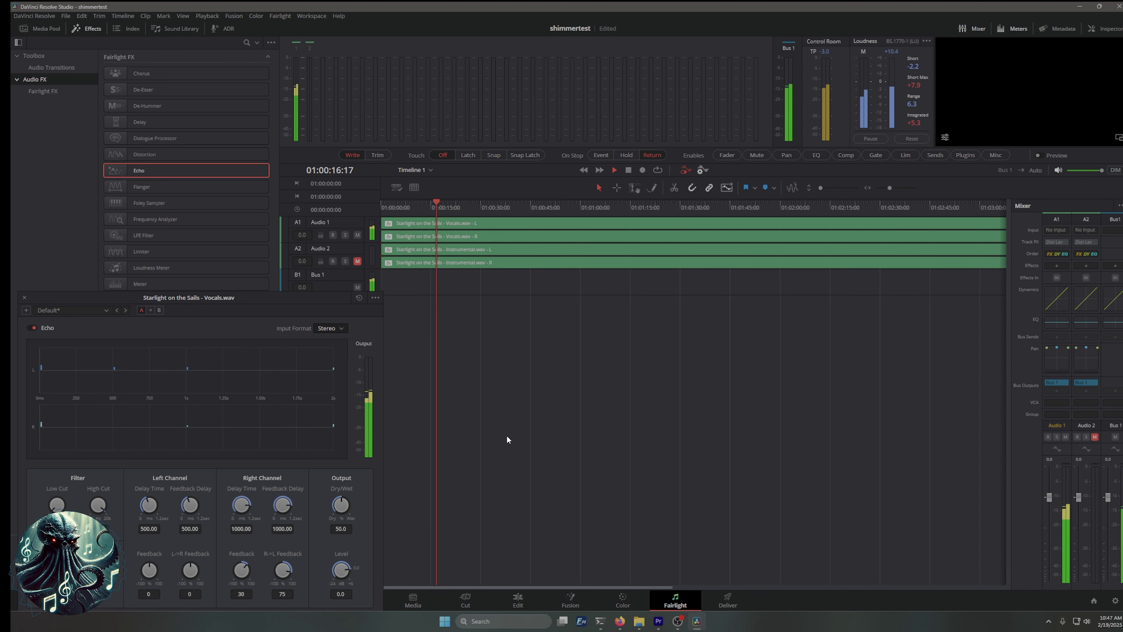
drag(232, 246, 232, 137)
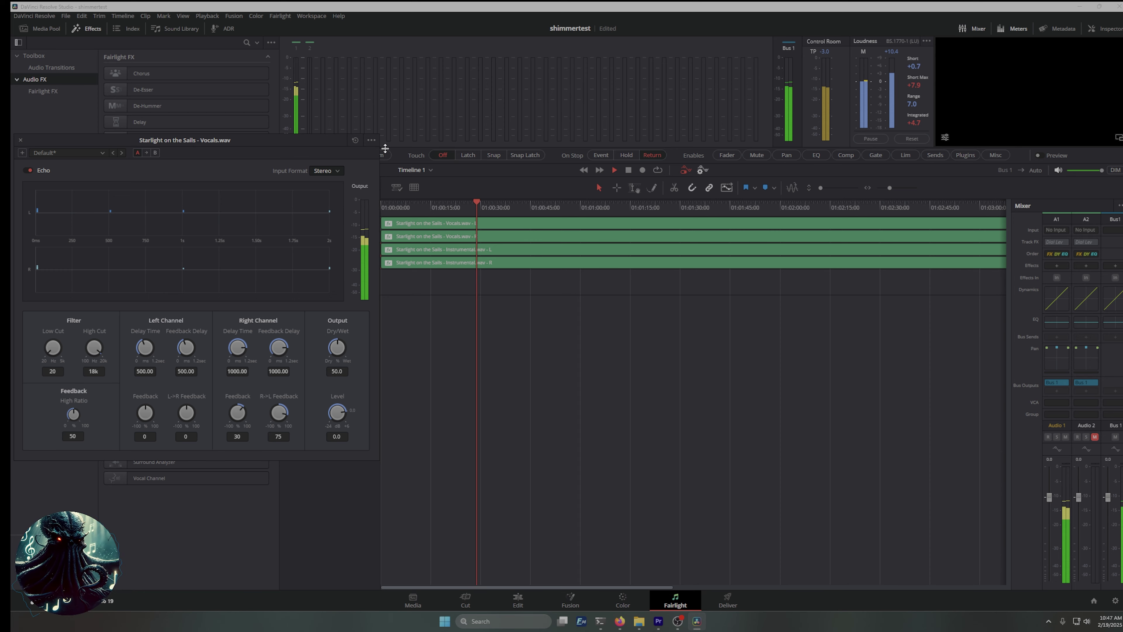
click(20, 140)
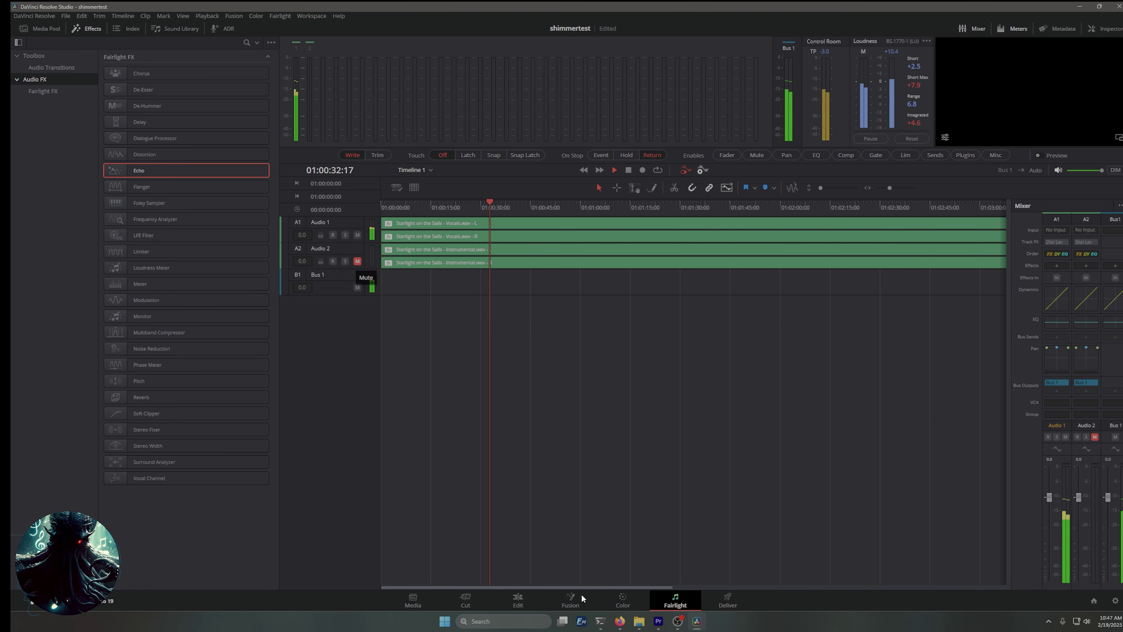
click(628, 171)
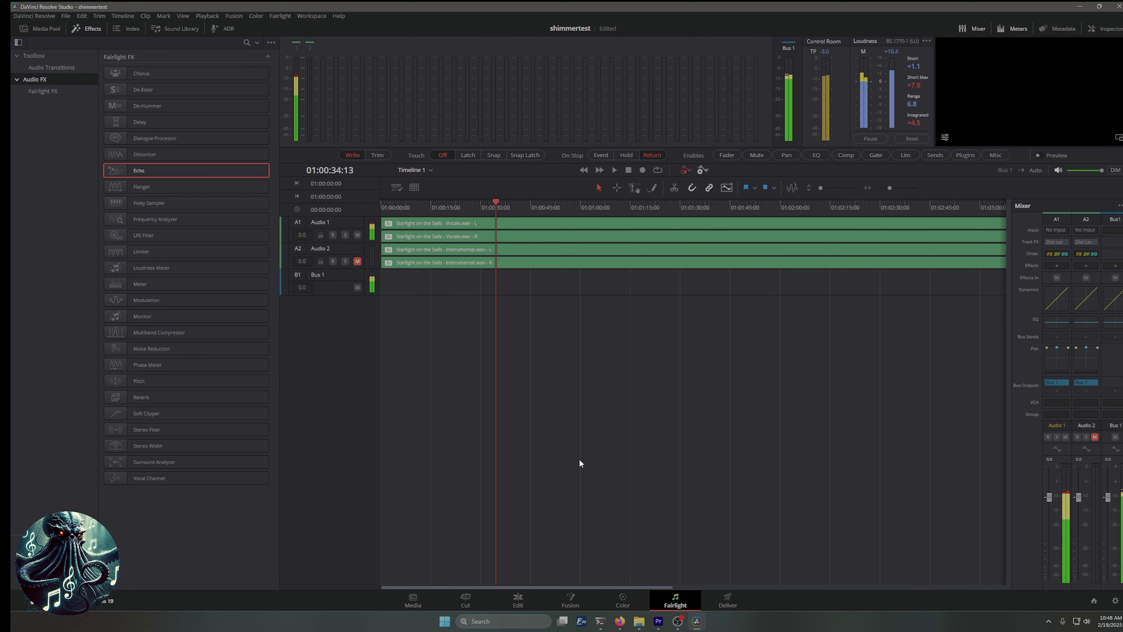
click(357, 261)
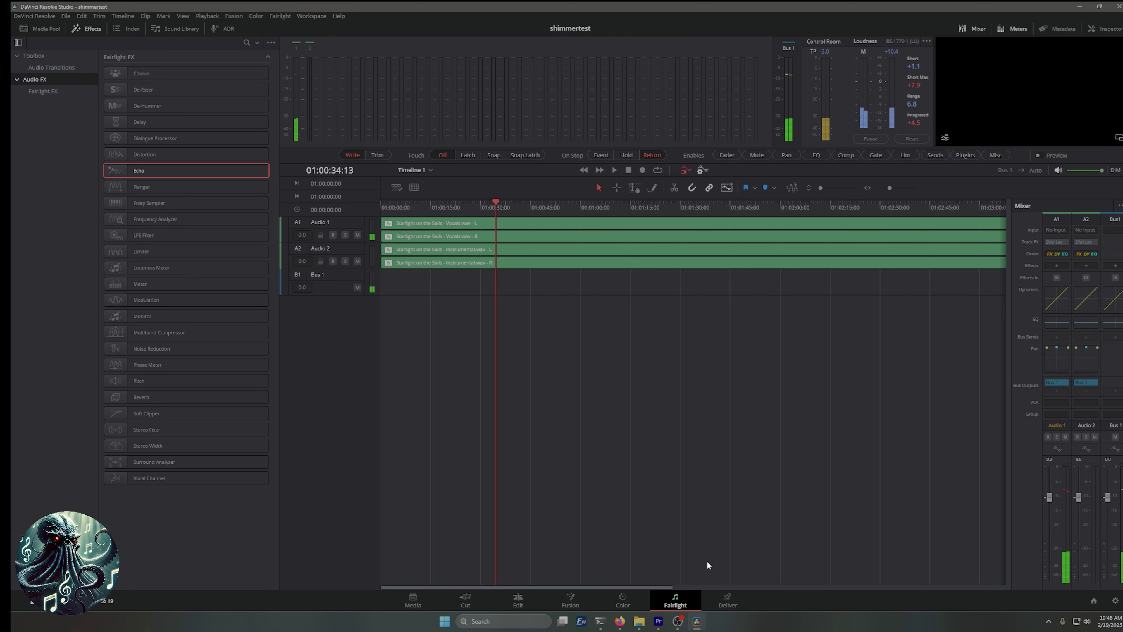
On the Deliver page, show the audio export settings and name the output file "youtube test audio shimmer whatever".
click(728, 601)
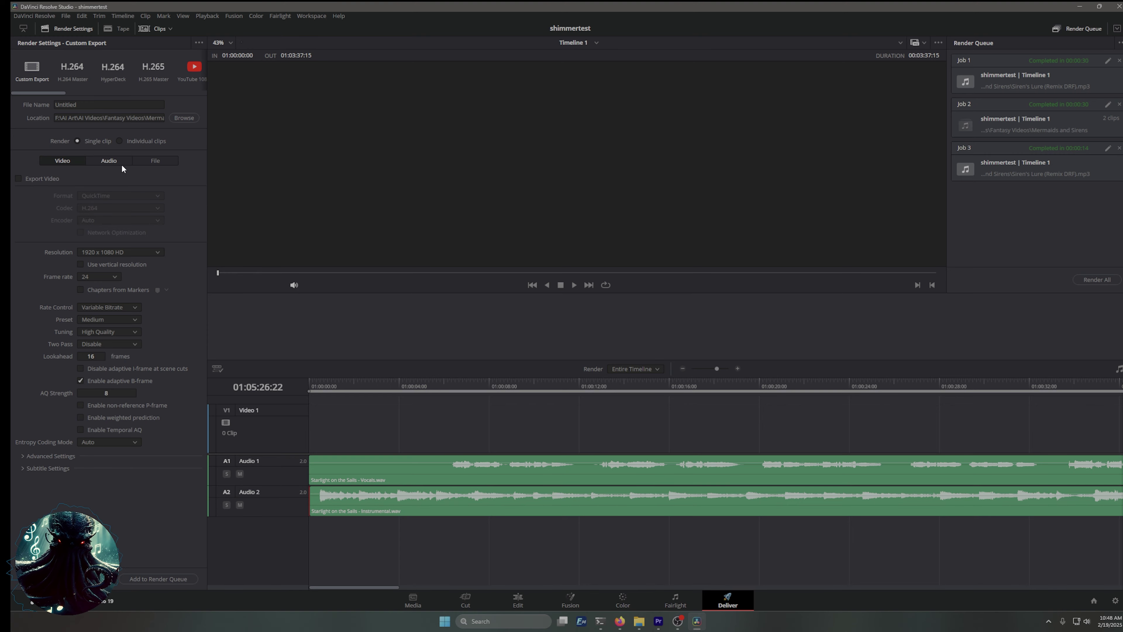
click(100, 157)
double_click(80, 109)
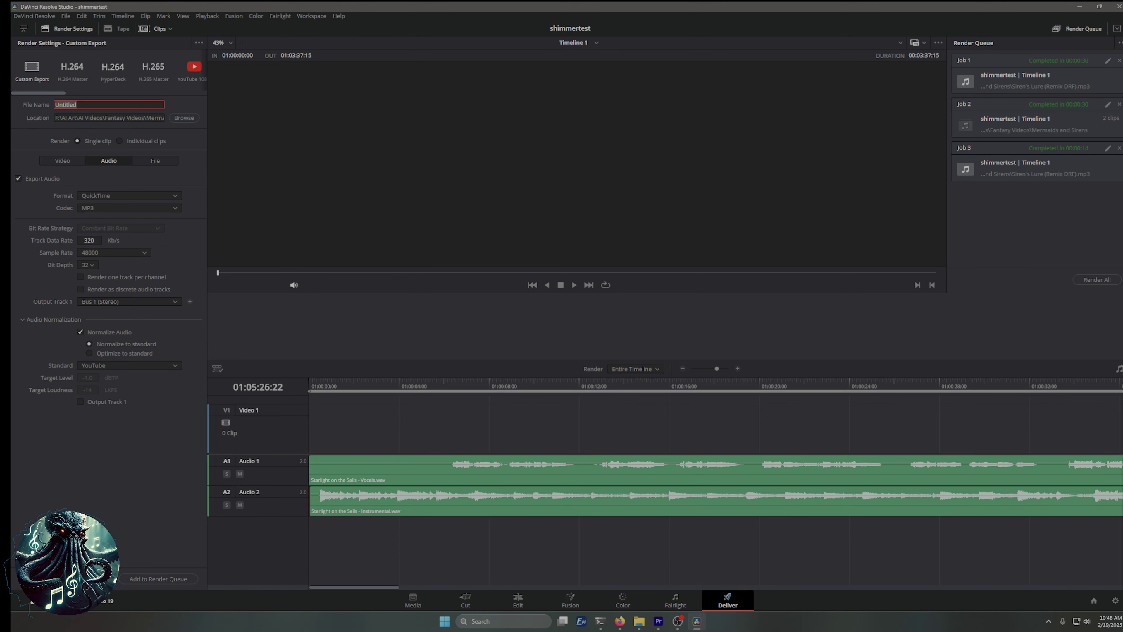
text(youtube test audio shimmer whatever)
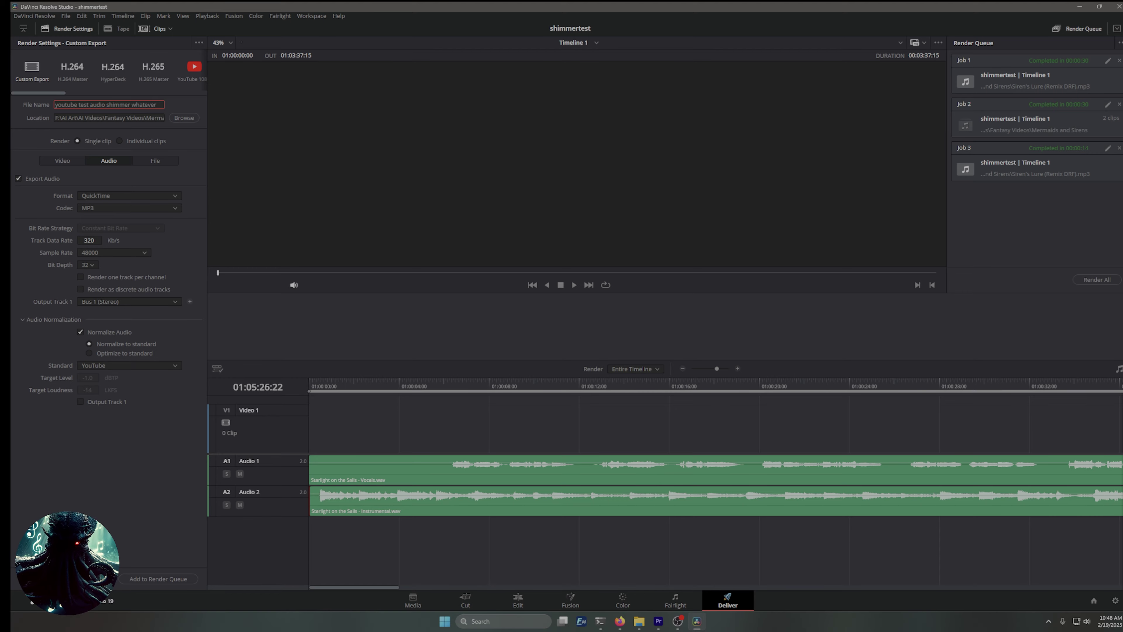
Set the render location to the Downloads folder.
click(185, 118)
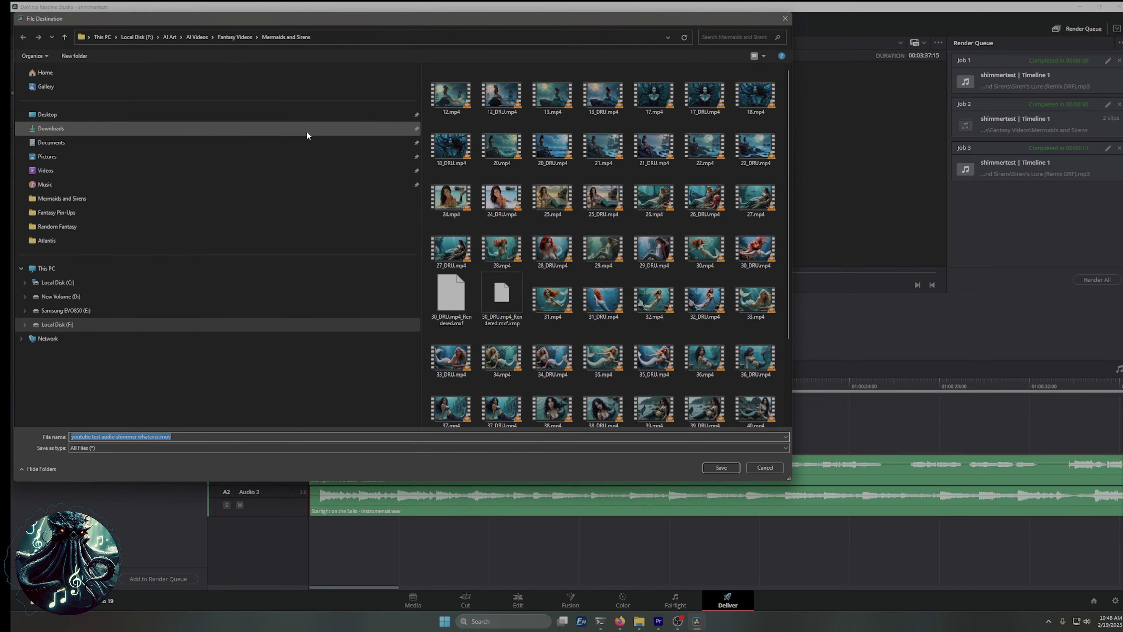
click(63, 128)
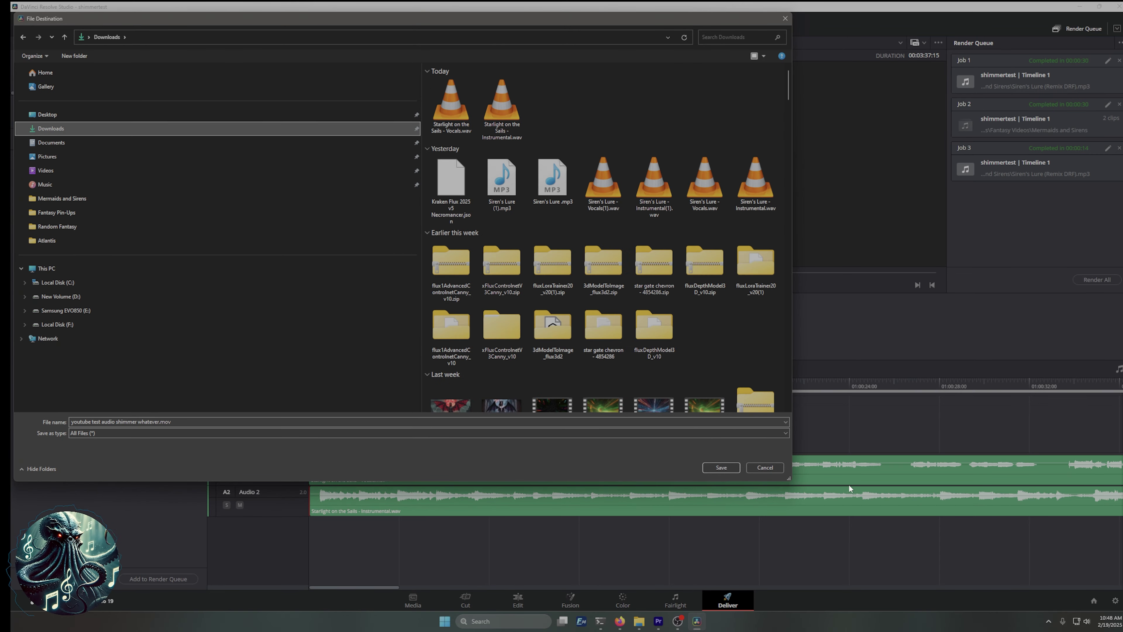
click(722, 468)
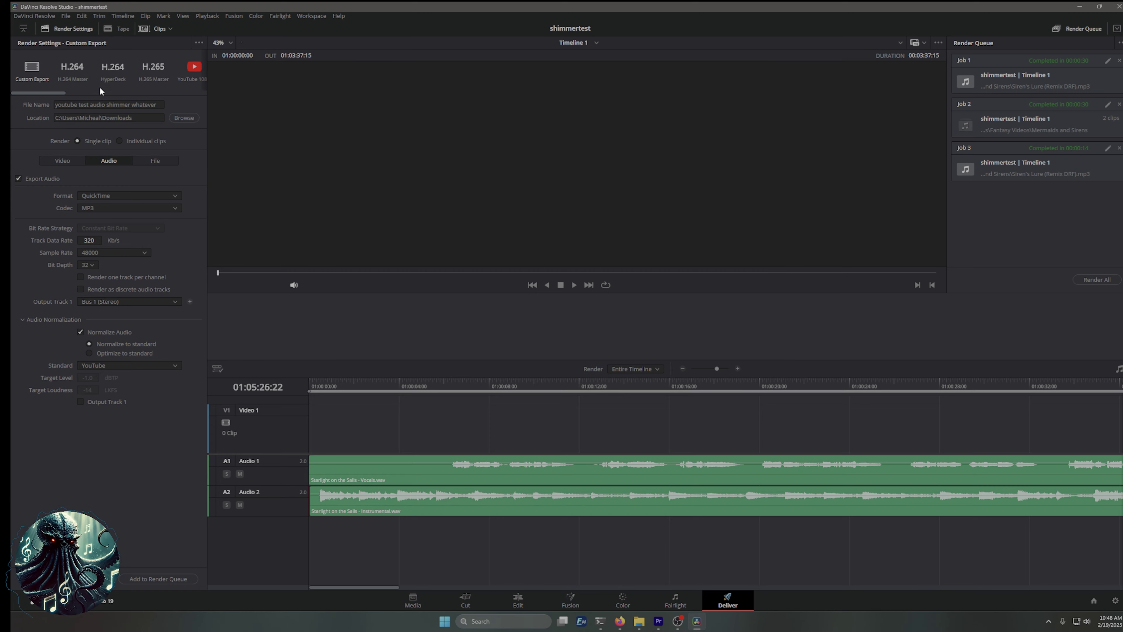
Choose the Audio Only render preset and set its format to MP3.
drag(46, 93, 176, 98)
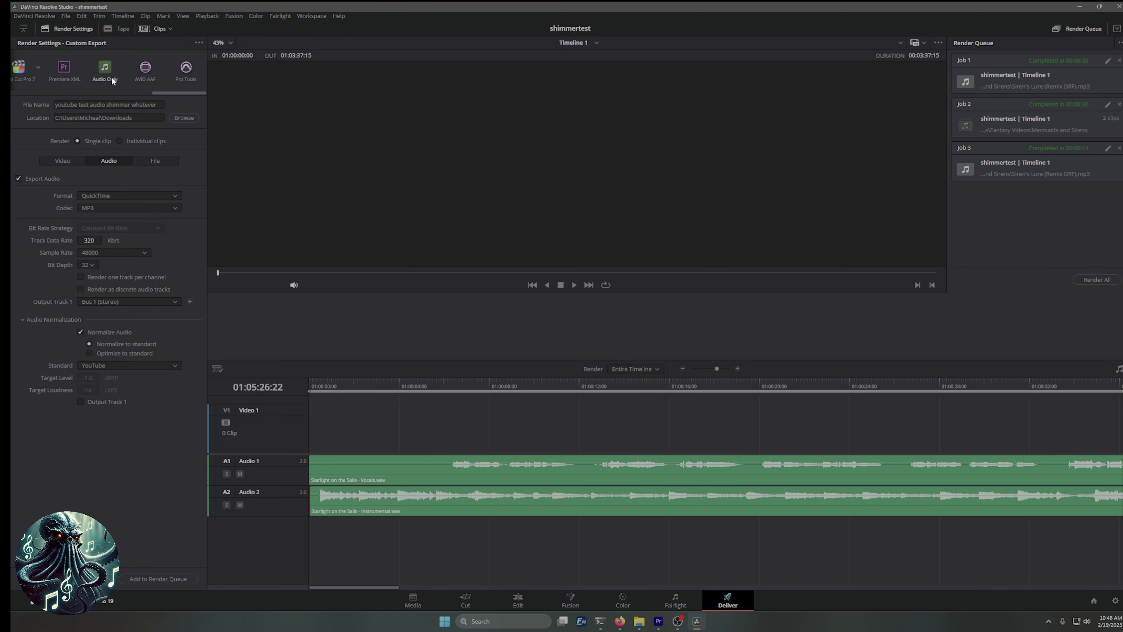
click(111, 77)
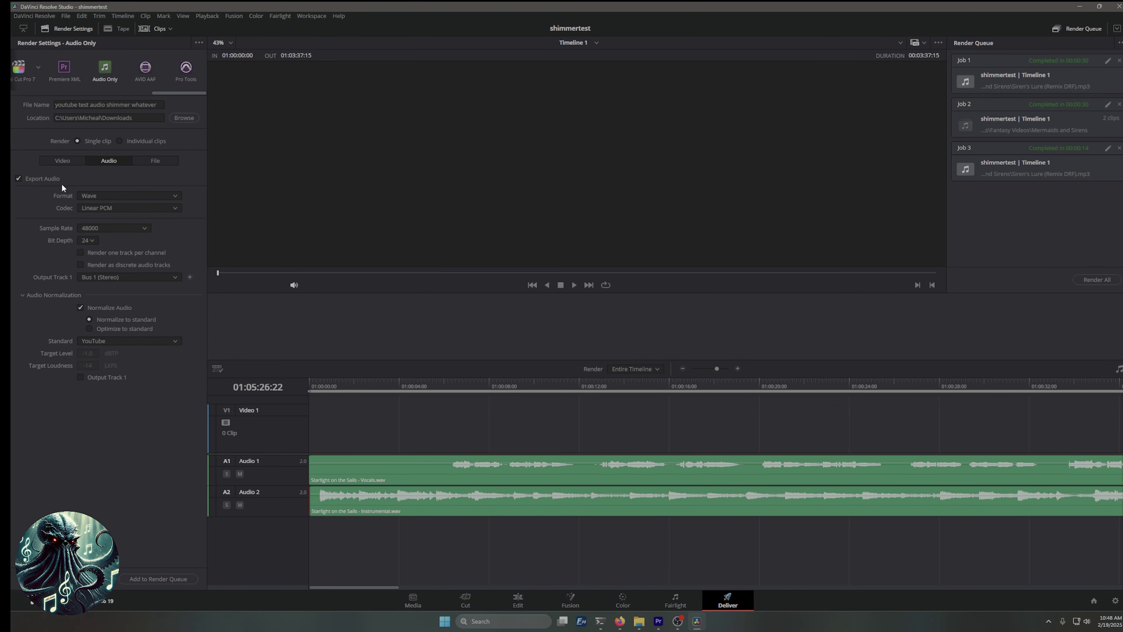
click(177, 195)
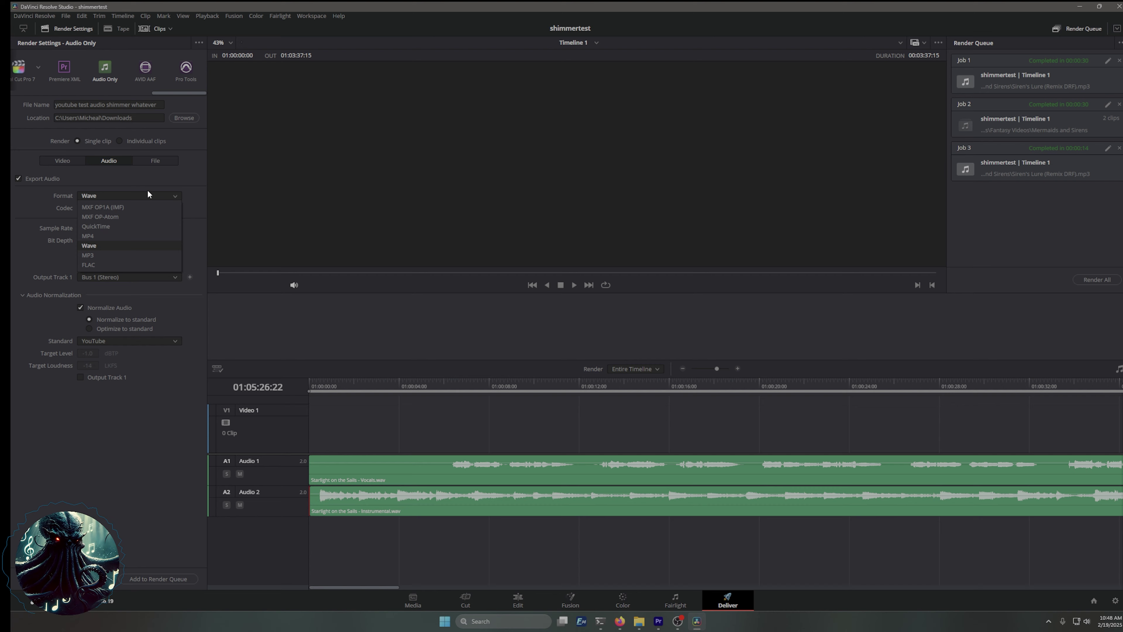
click(99, 255)
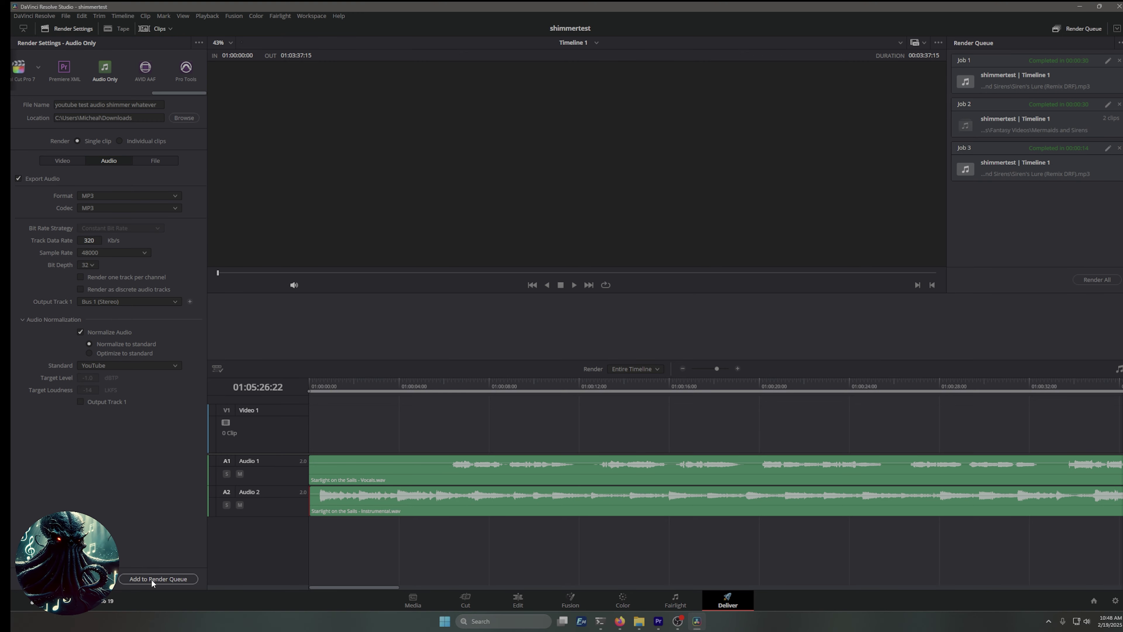
Add the MP3 export to the render queue and render it.
click(142, 577)
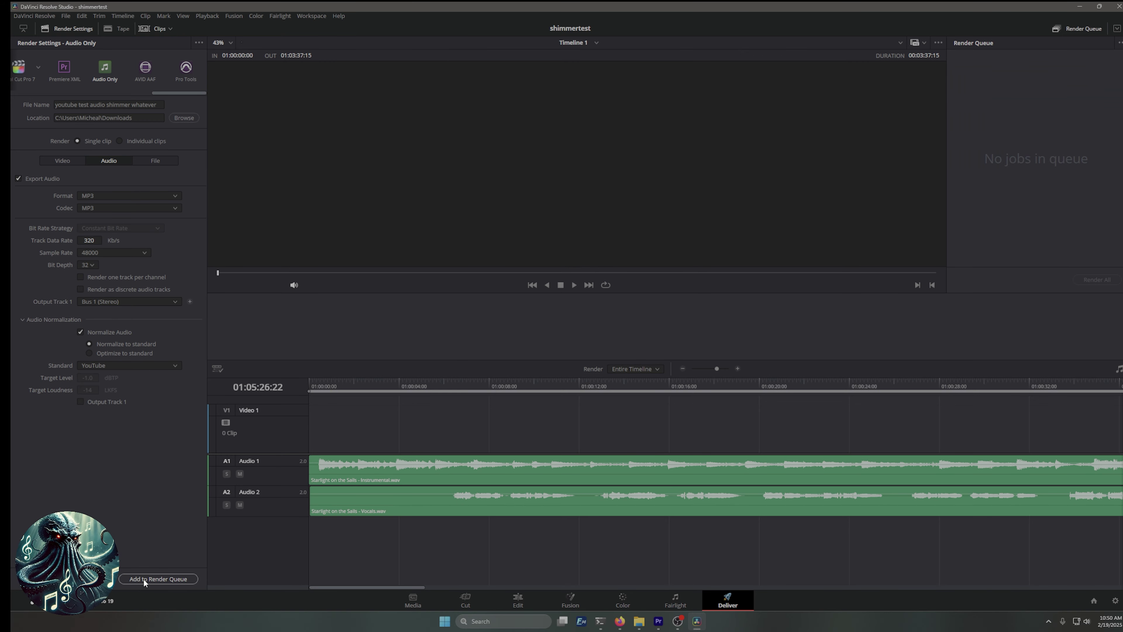
click(143, 579)
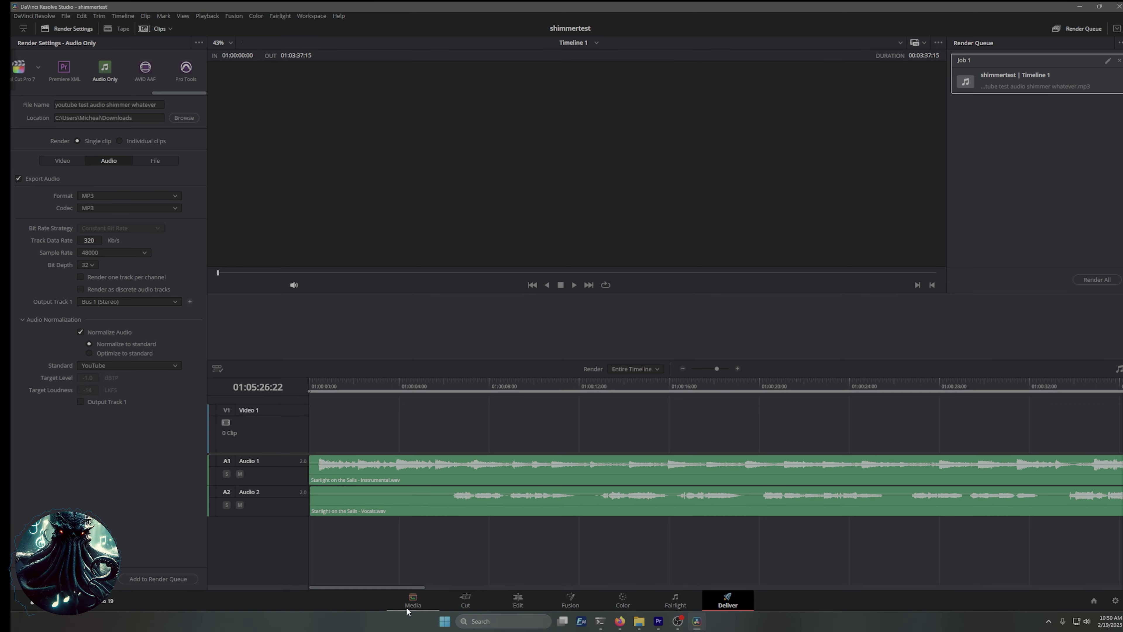
click(1099, 282)
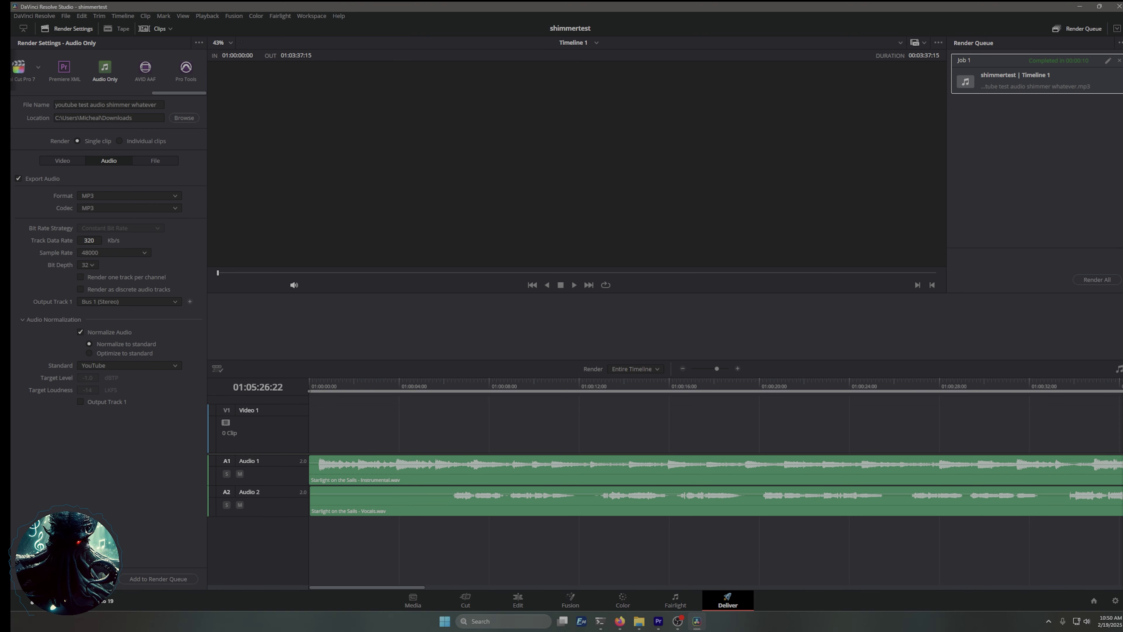
Play the exported "youtube test audio shimmer whatever.mp3" from the Downloads folder in an enlarged player, and close the player and folder window.
mouse_move(644, 626)
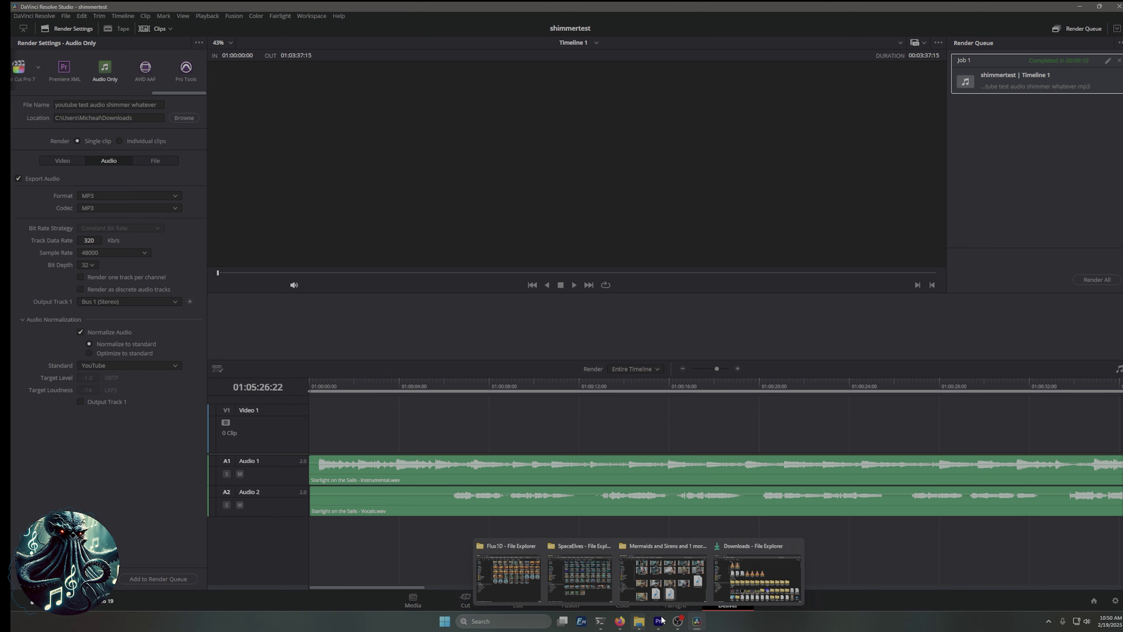
click(758, 575)
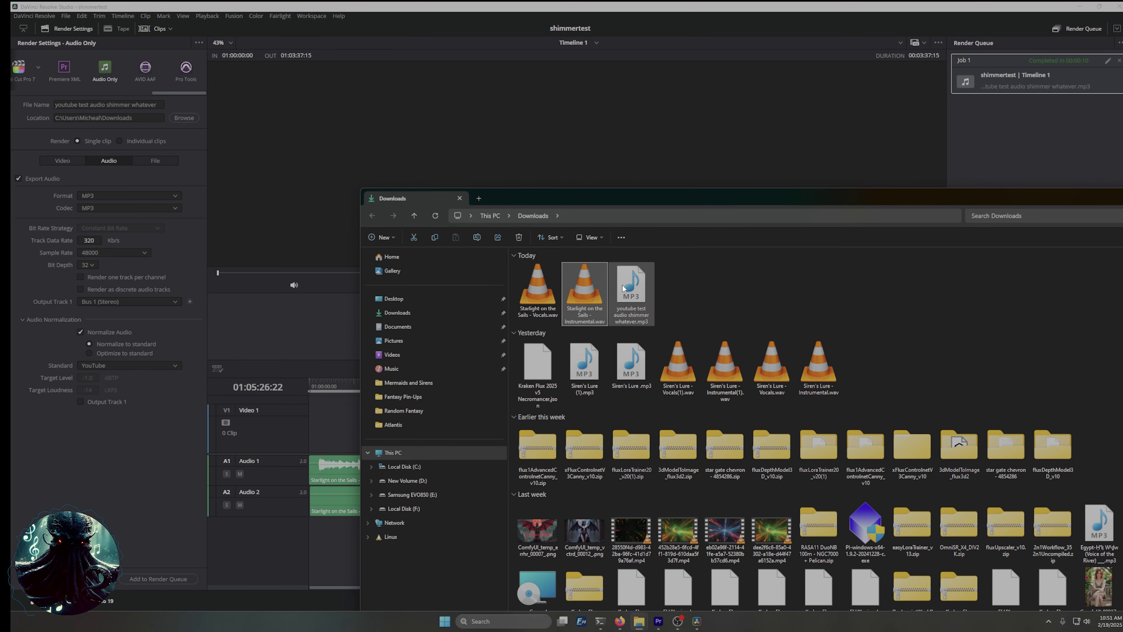
double_click(637, 295)
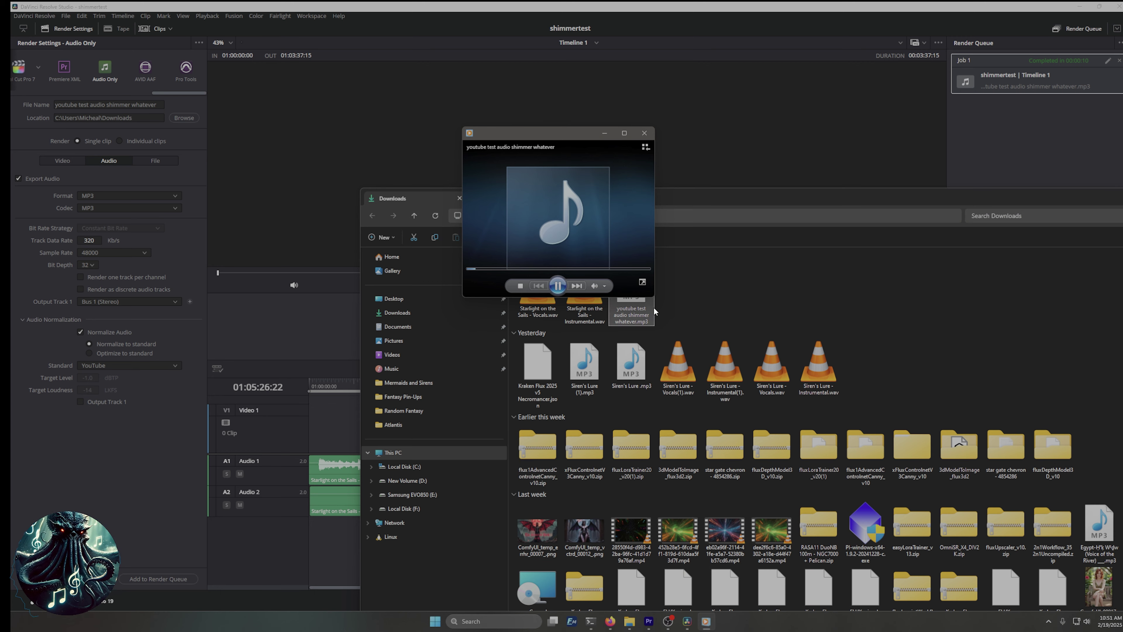
drag(653, 298, 812, 413)
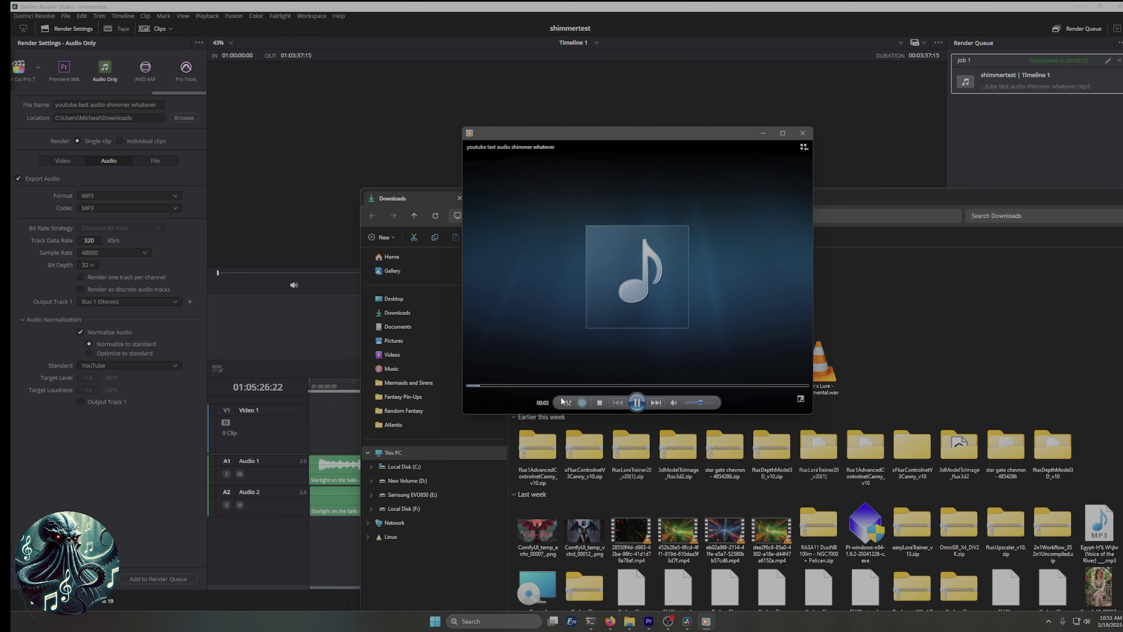
scroll(691, 405, up, 5)
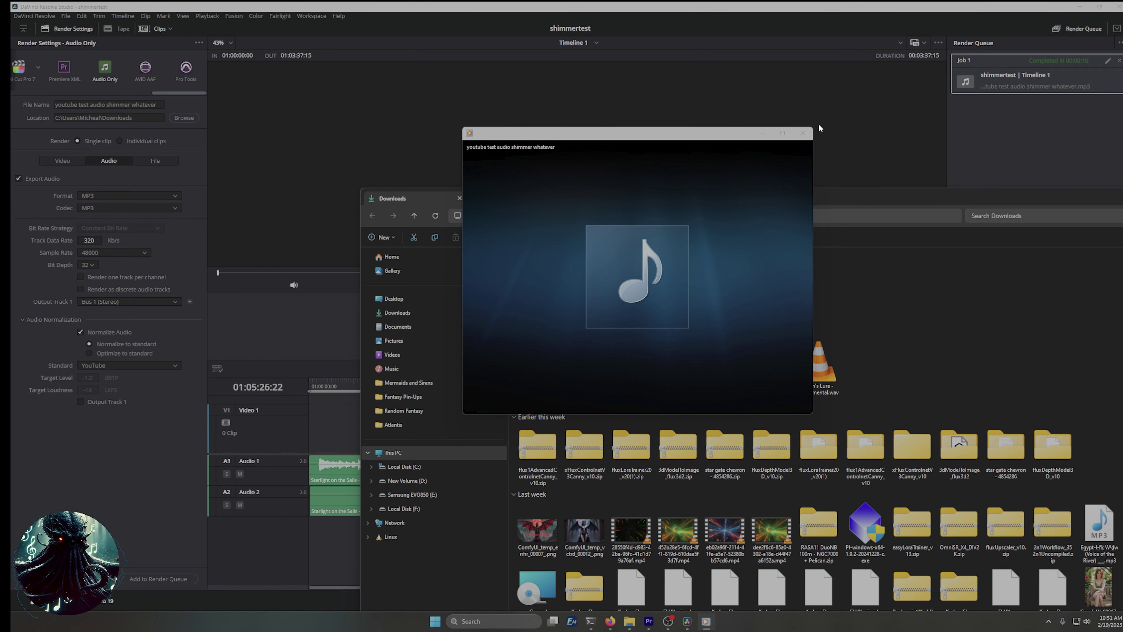
click(802, 133)
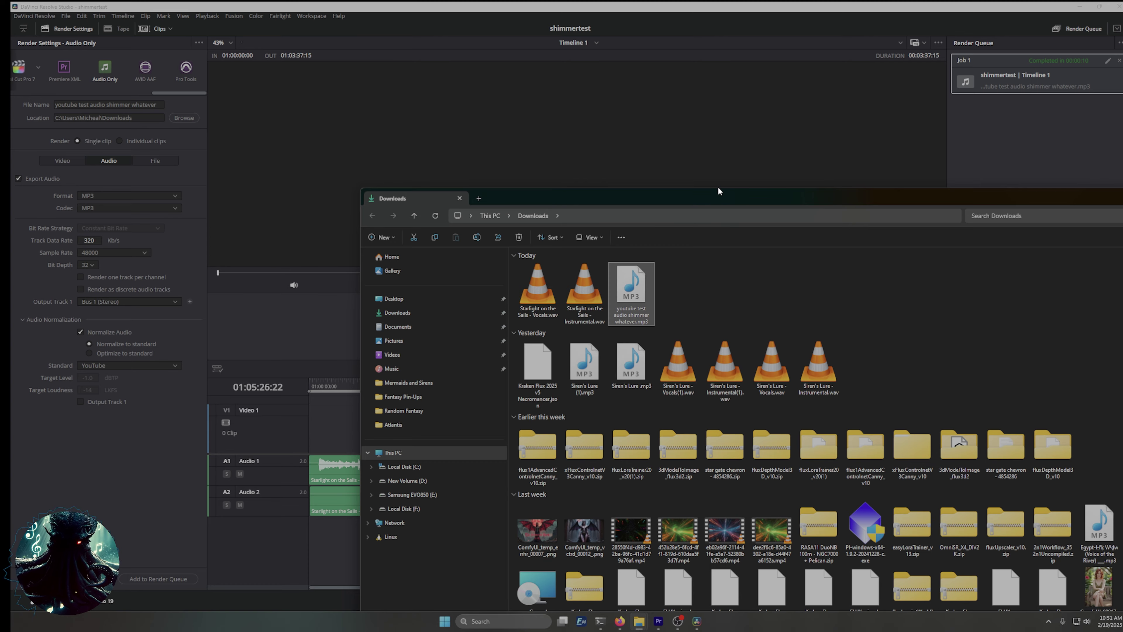
drag(719, 191, 369, 159)
click(776, 162)
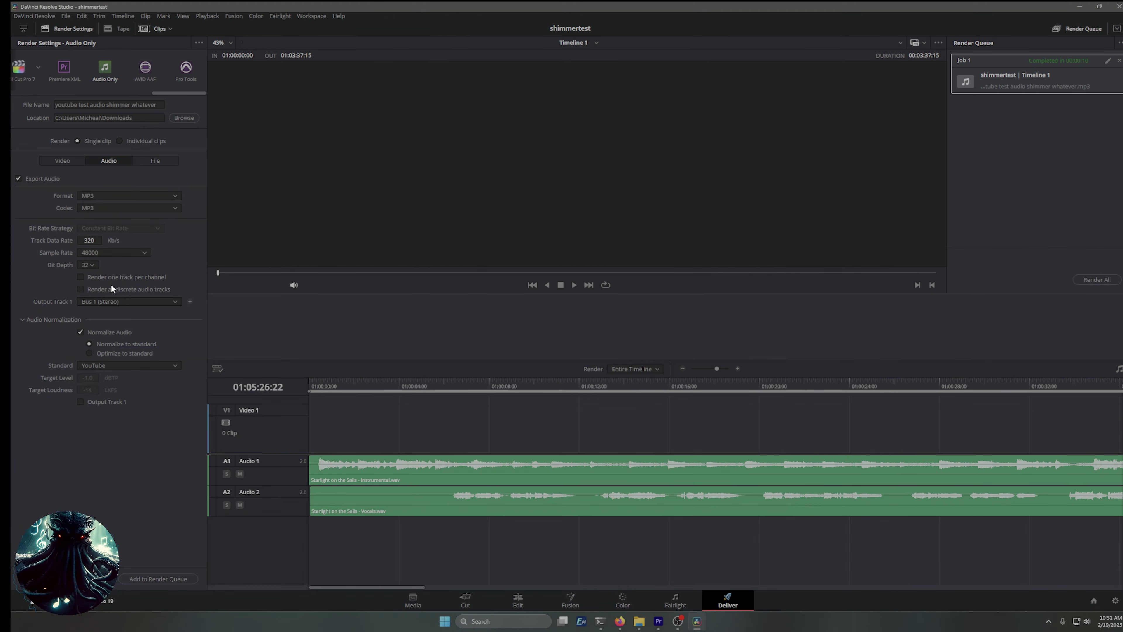
Switch to Suno in Firefox, view the options for the 3:37 "Starlight on the Sails" song, and dismiss them.
click(621, 621)
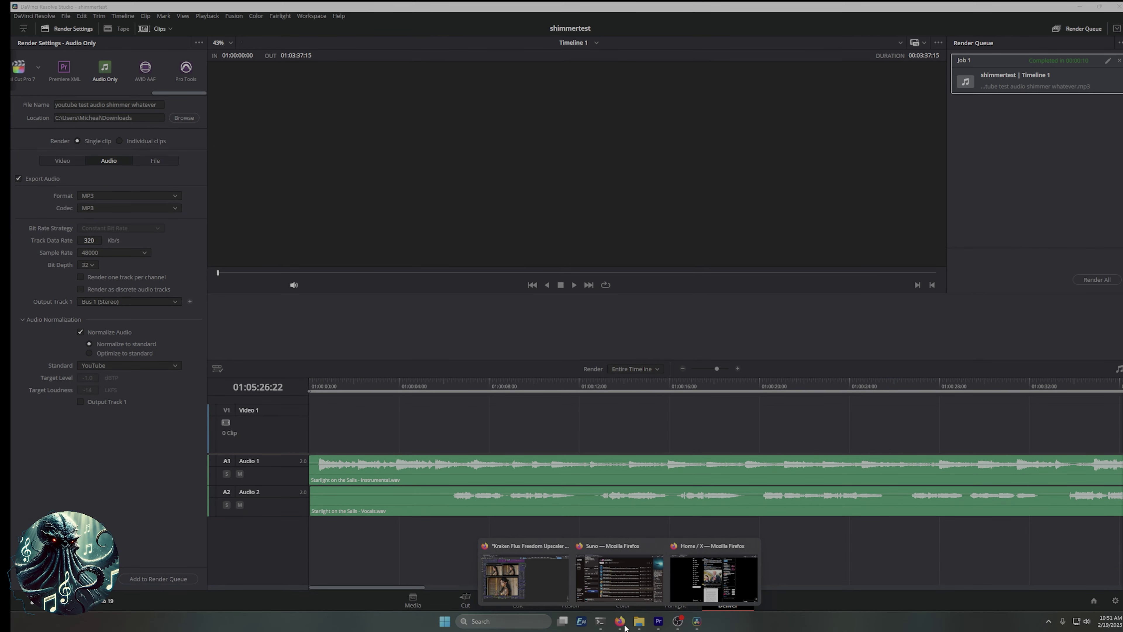
click(619, 575)
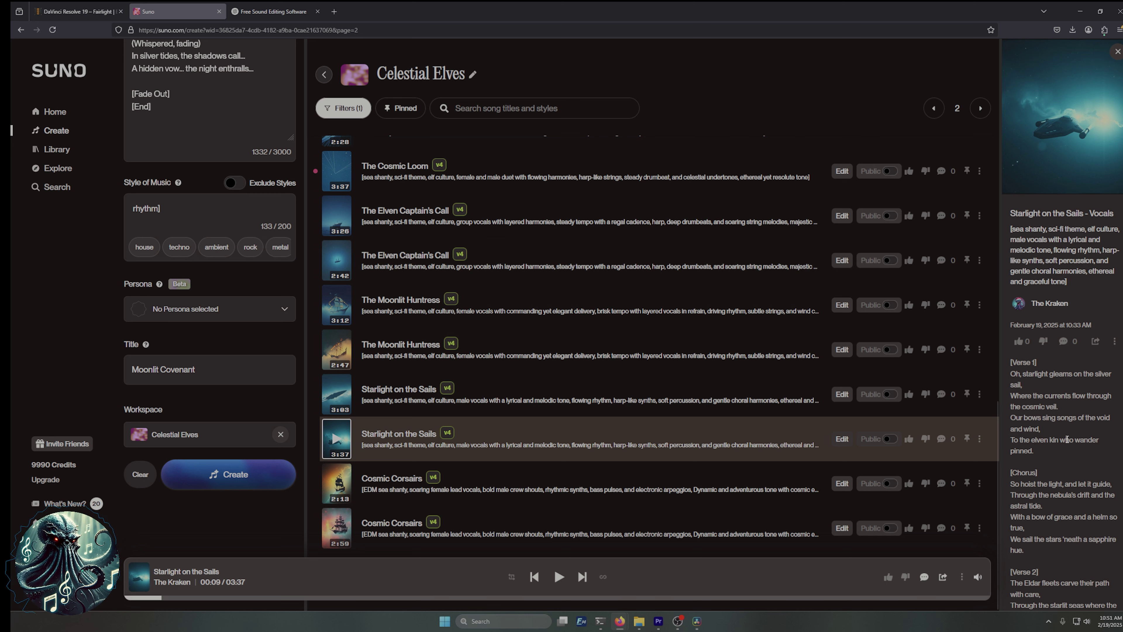
click(980, 439)
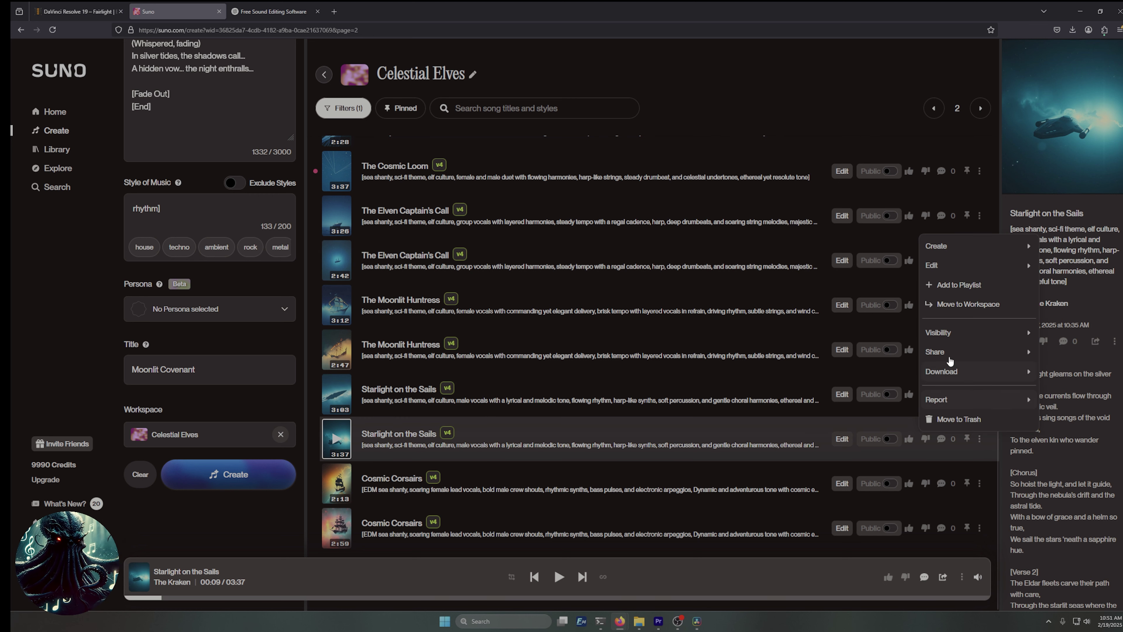
mouse_move(956, 246)
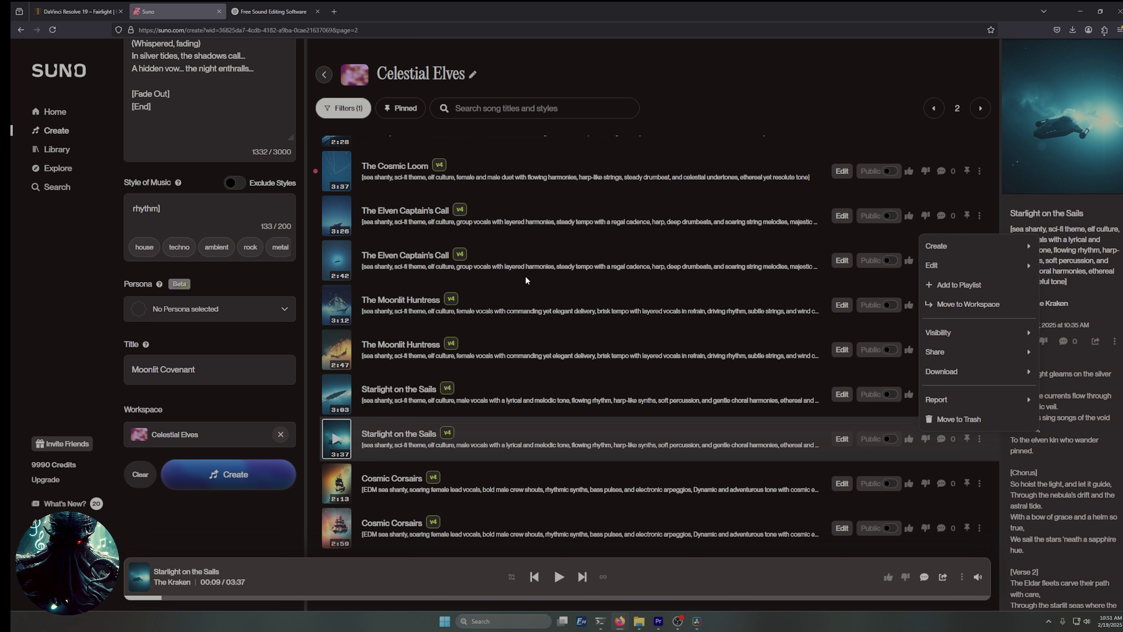
click(781, 139)
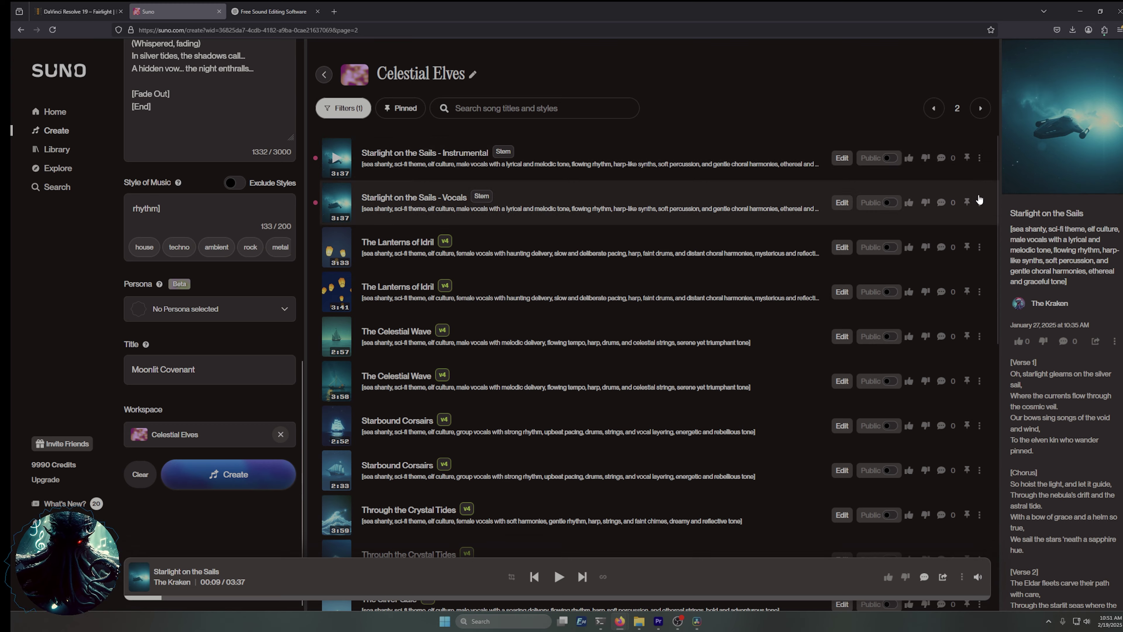
View ChatGPT's list of audio editor websites, copy the web address of the DaVinci Resolve Fairlight page, and return to the chat.
key(ctrl+Tab)
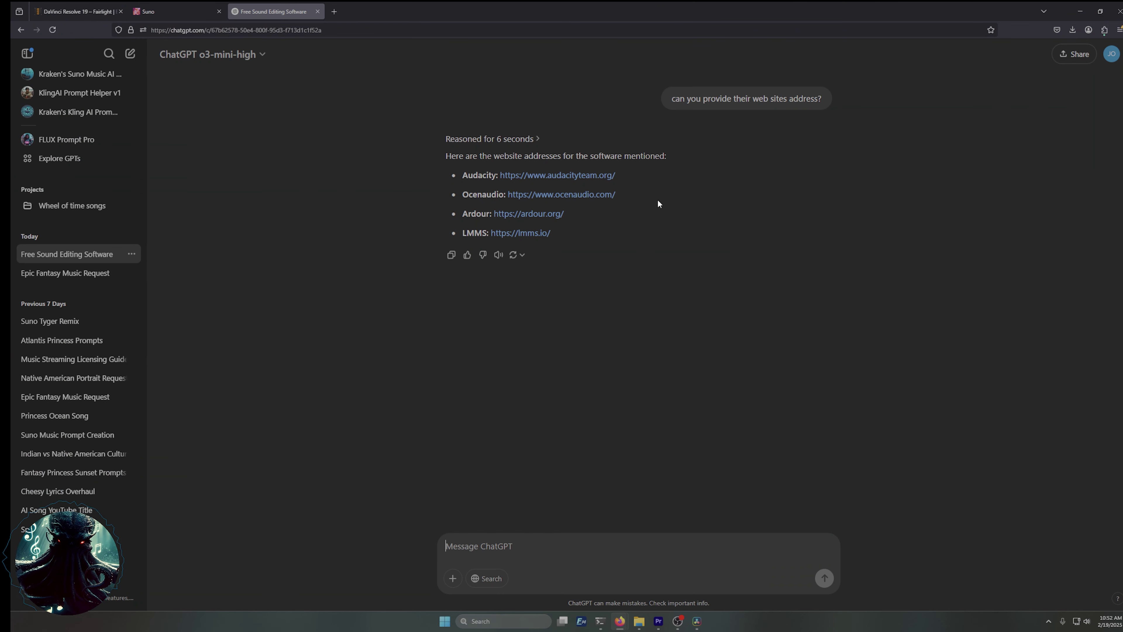
click(77, 12)
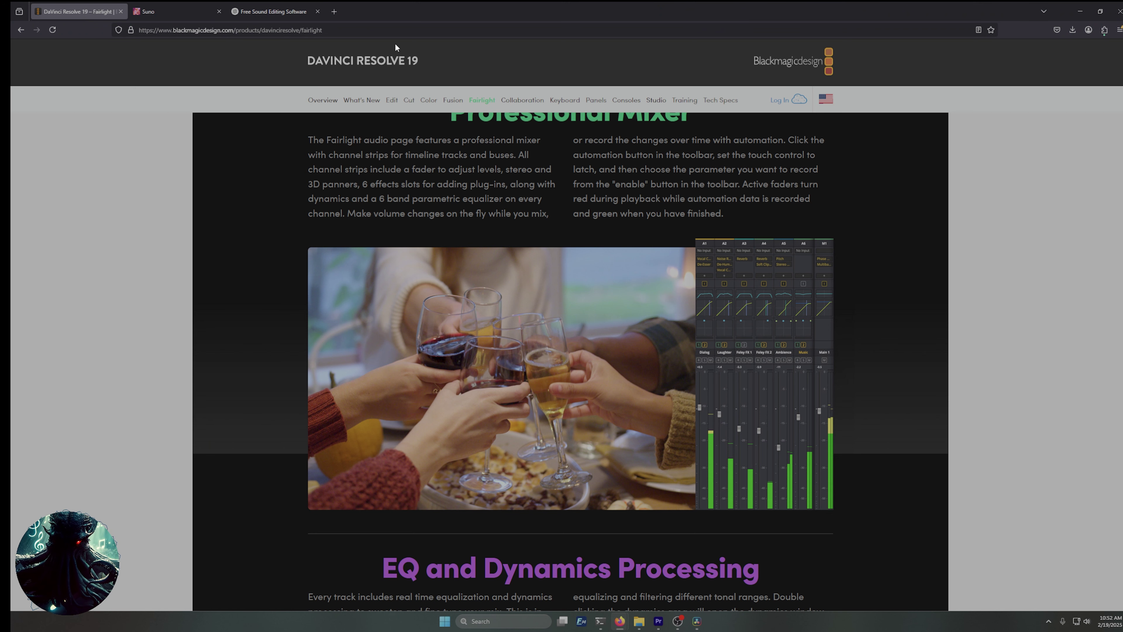
click(354, 30)
right_click(331, 30)
click(344, 80)
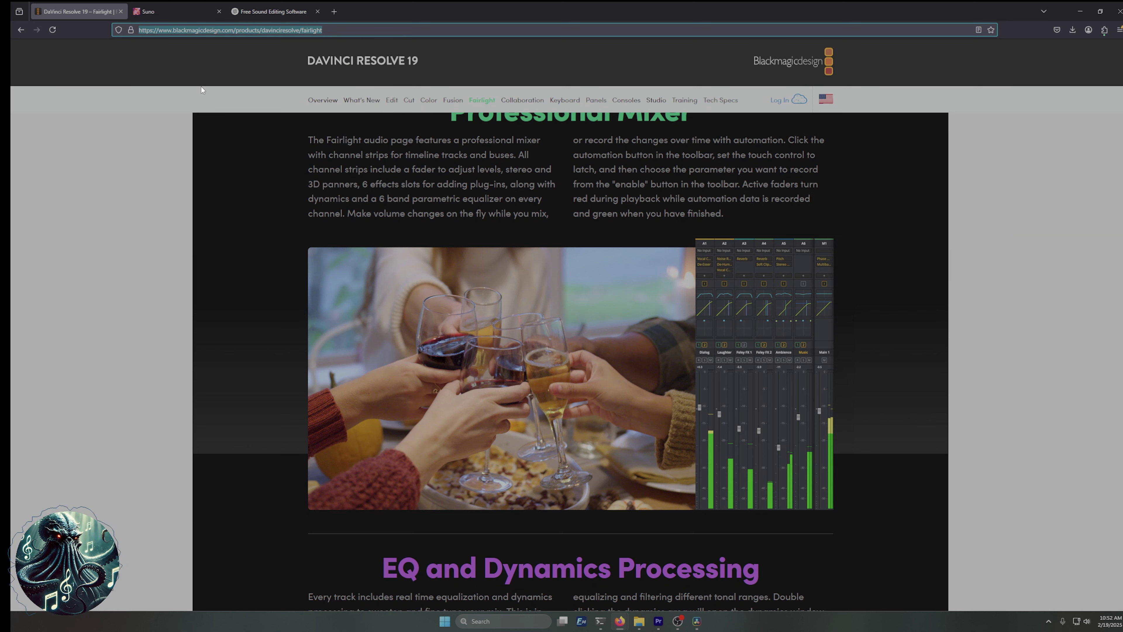
click(270, 11)
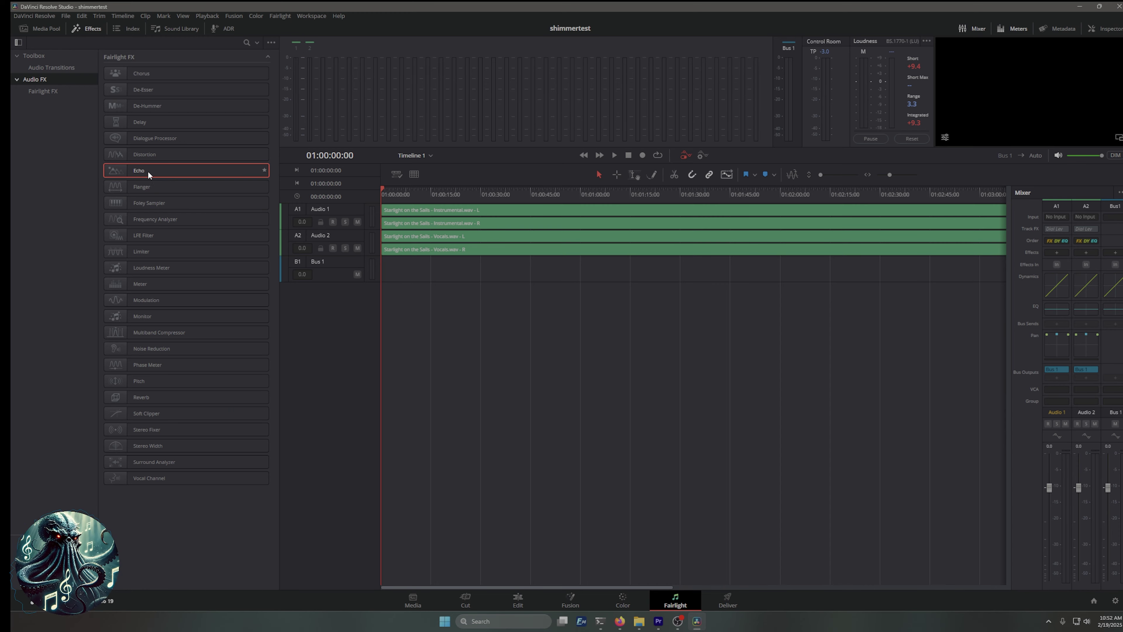
In DaVinci Resolve, apply Echo to the Instrumental.wav clip on Audio 1, close its settings, and strip the effect with Remove Attributes.
drag(147, 170, 449, 216)
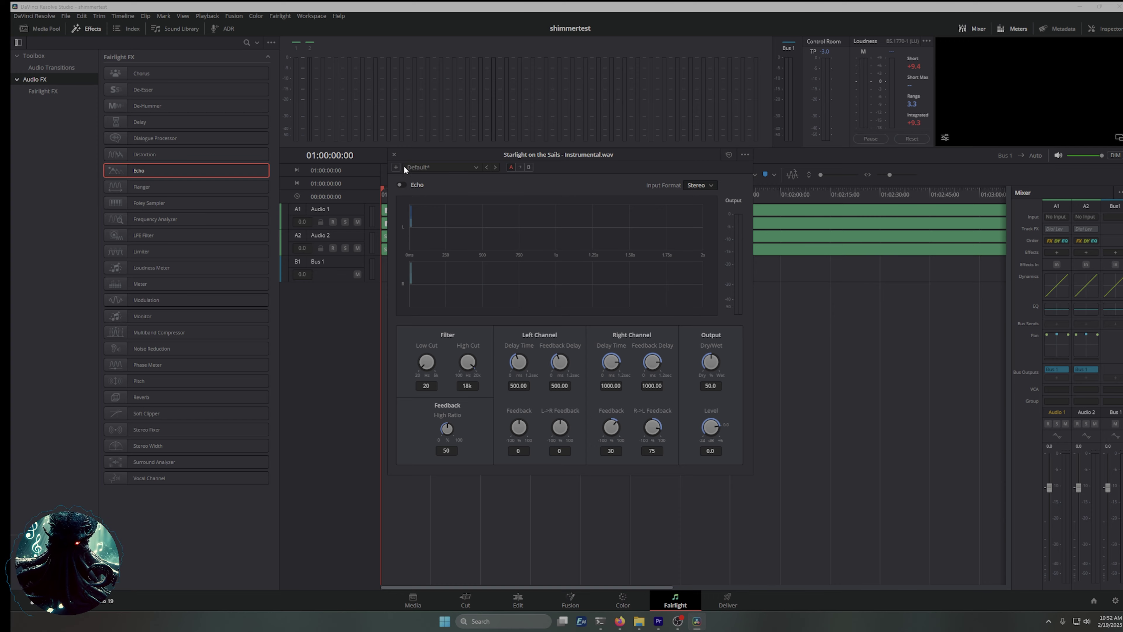
click(393, 155)
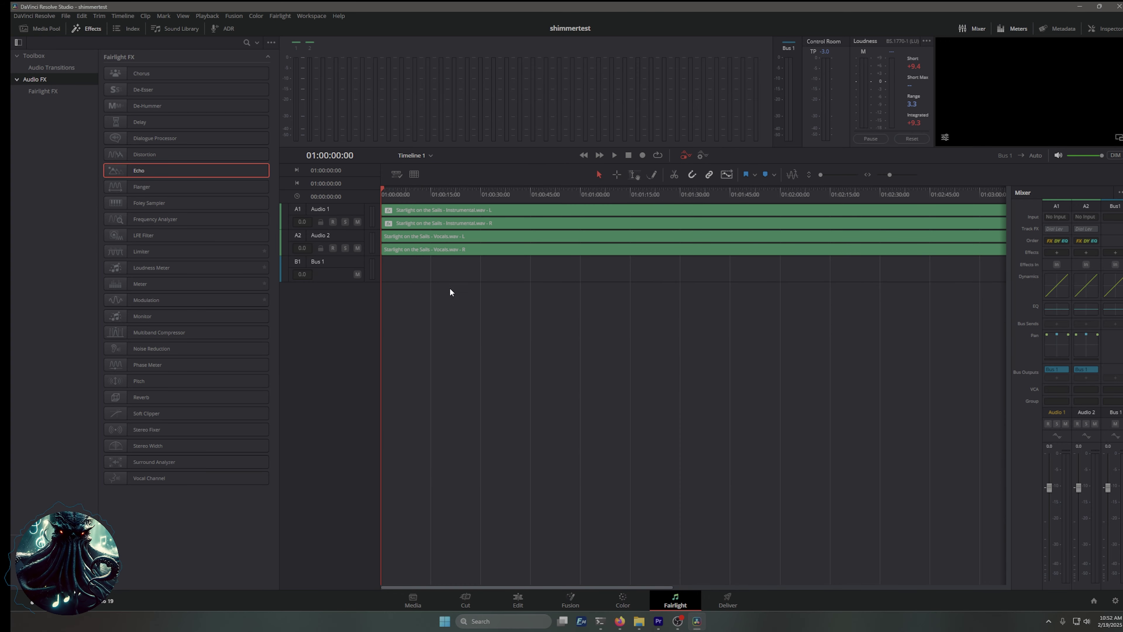
right_click(401, 210)
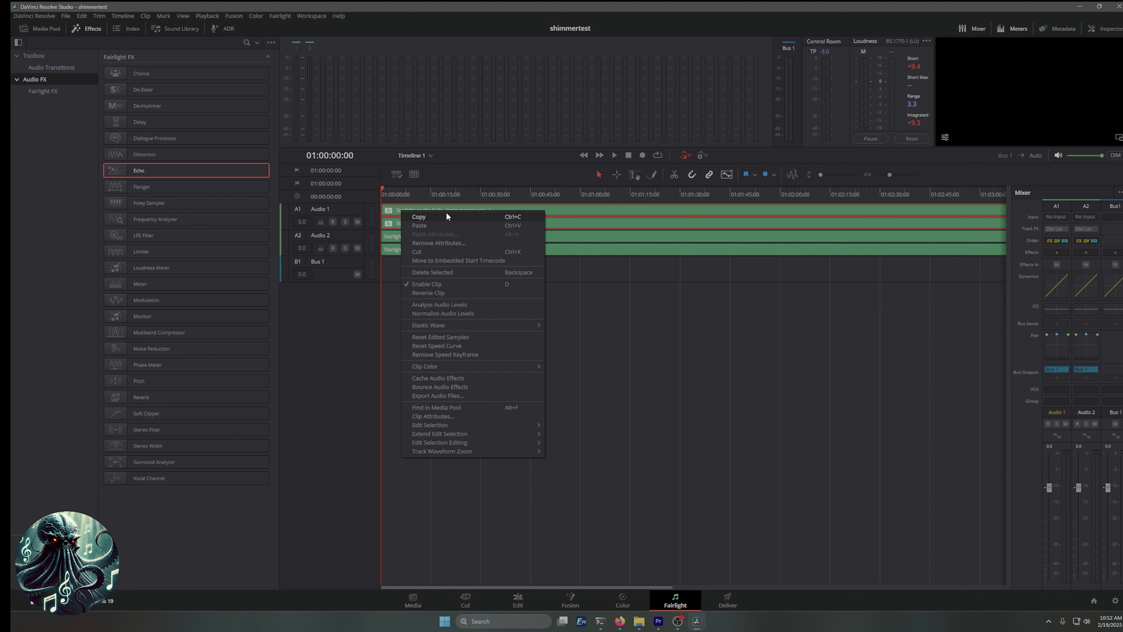
click(442, 243)
click(656, 343)
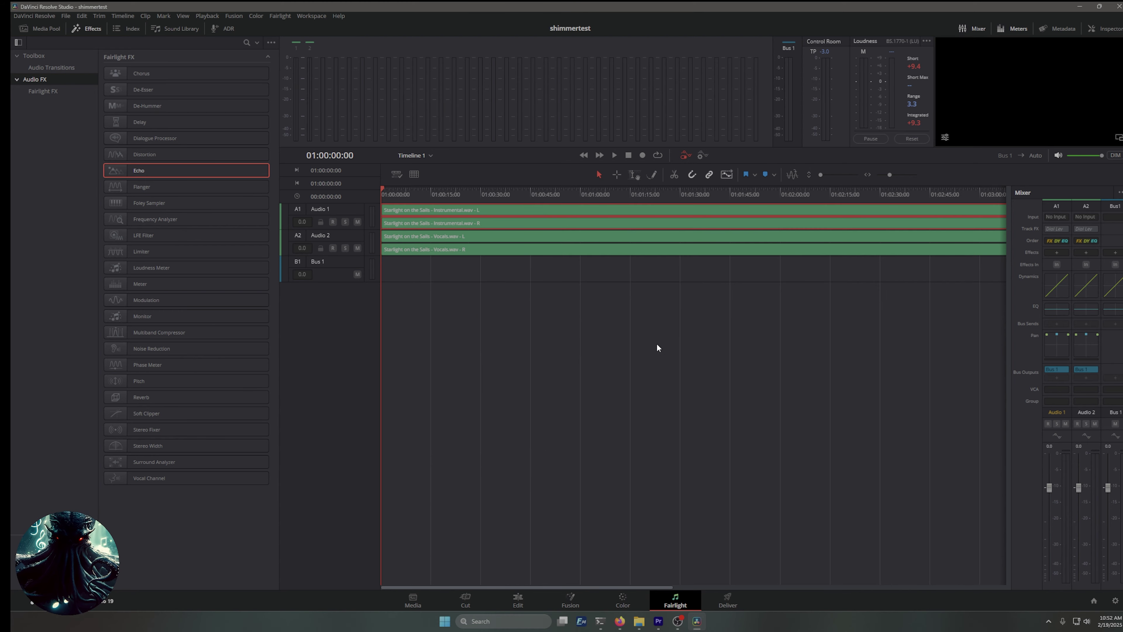
click(460, 314)
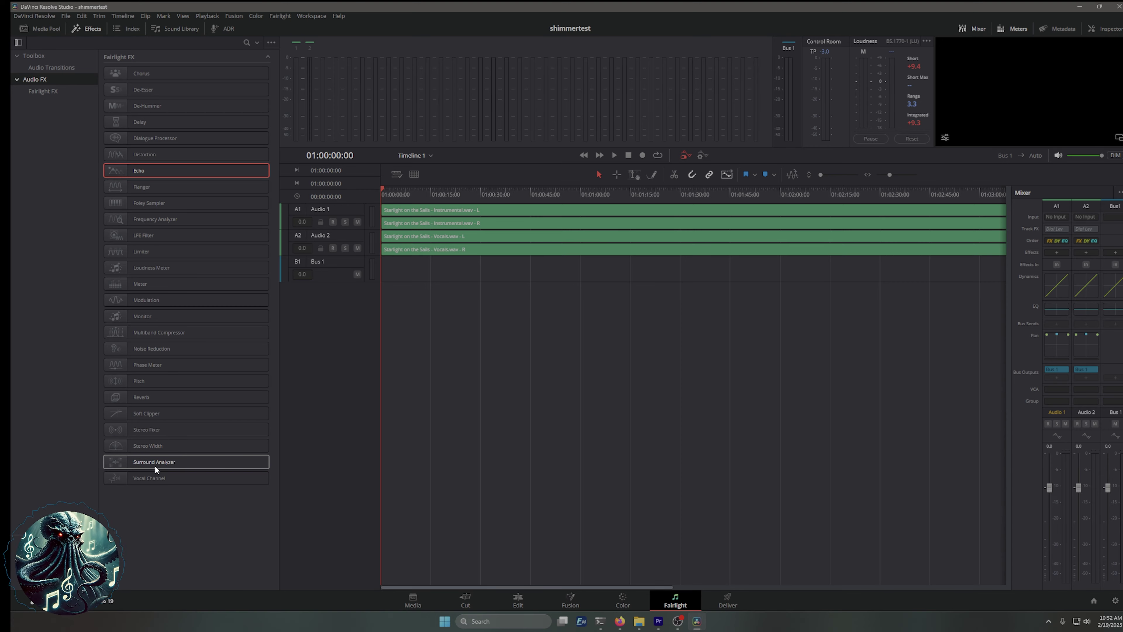
click(265, 446)
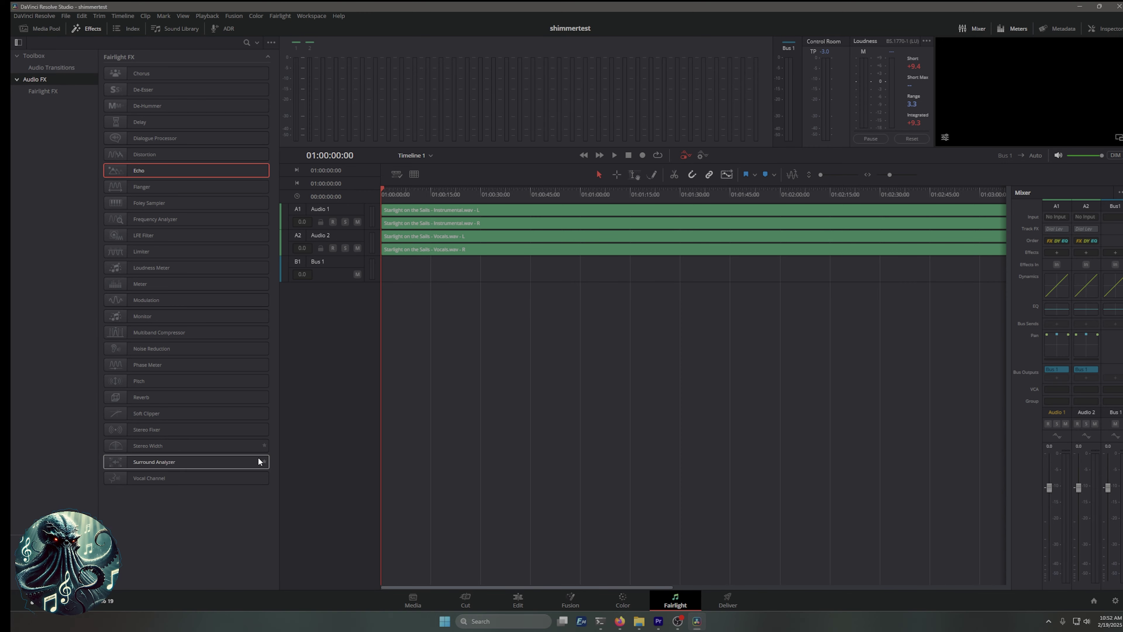